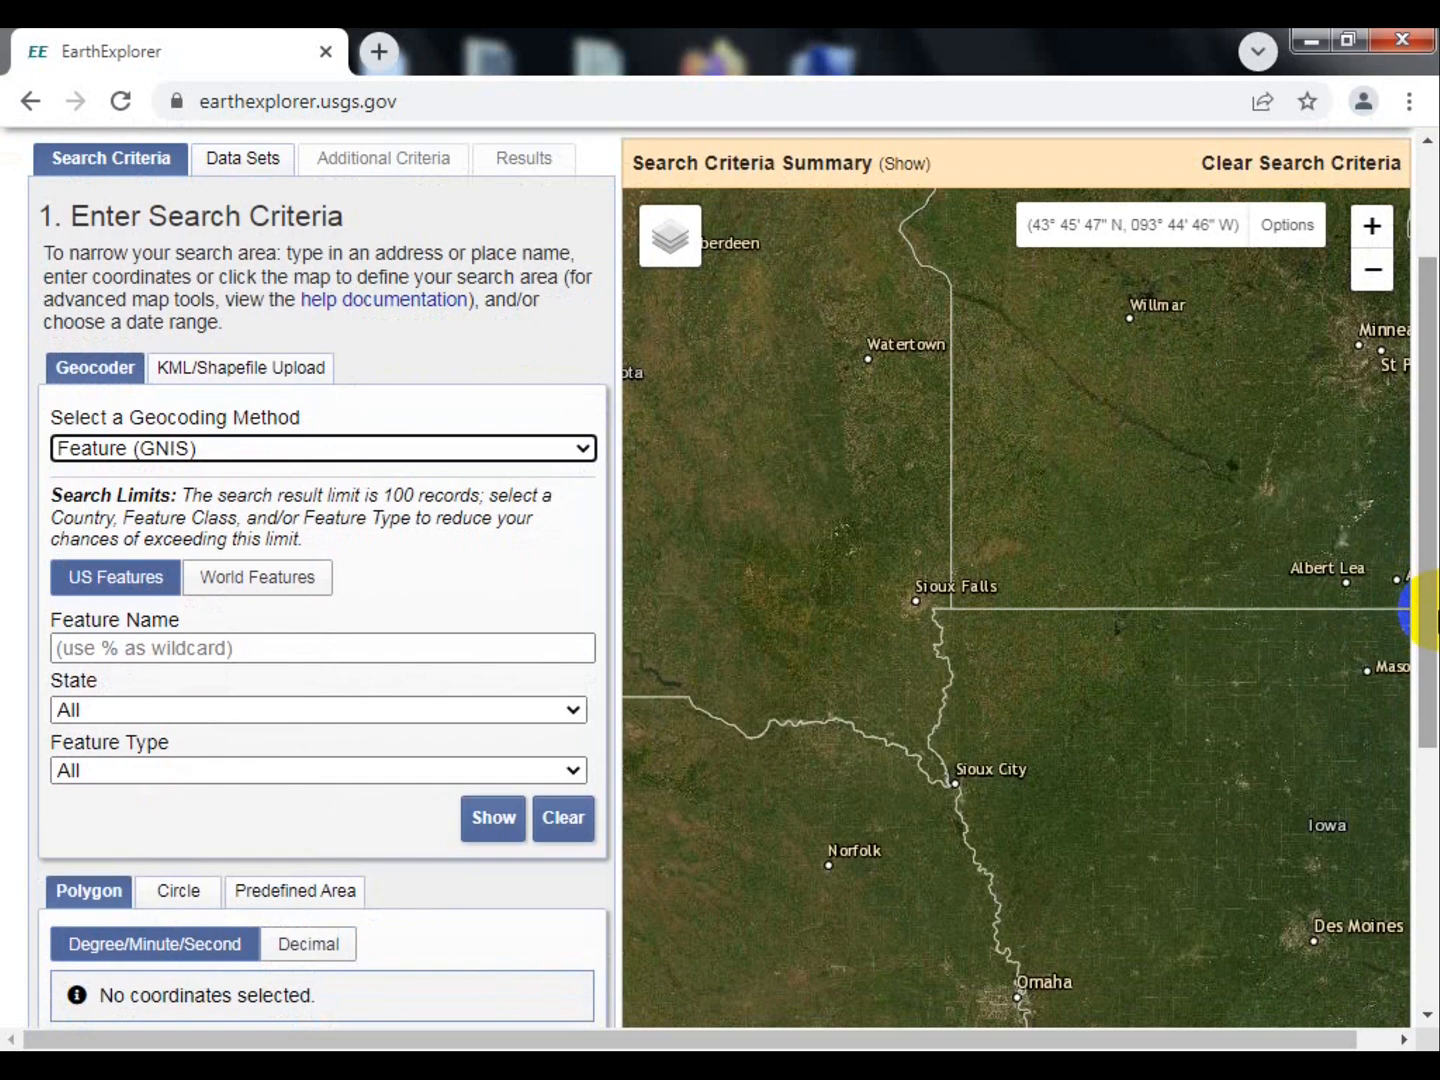
Step: Examine the search criteria form and the available geocoding methods, dismissing the Windows color scheme prompt
left_click_drag(1432, 630, 1436, 549)
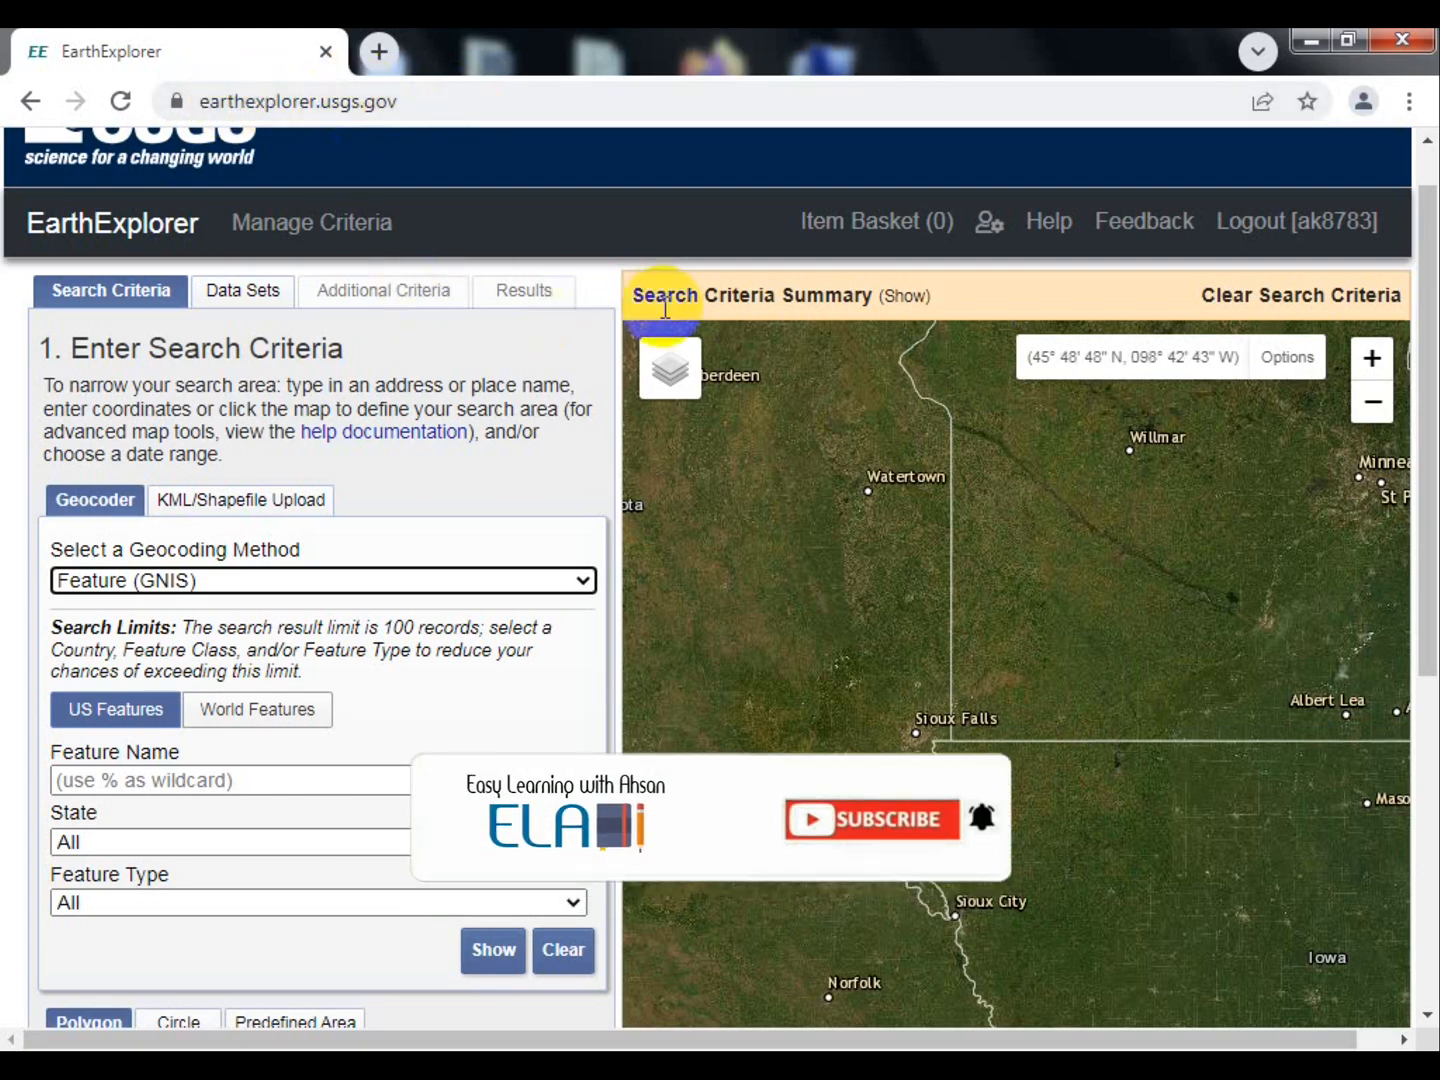
left_click_drag(1433, 313, 1433, 350)
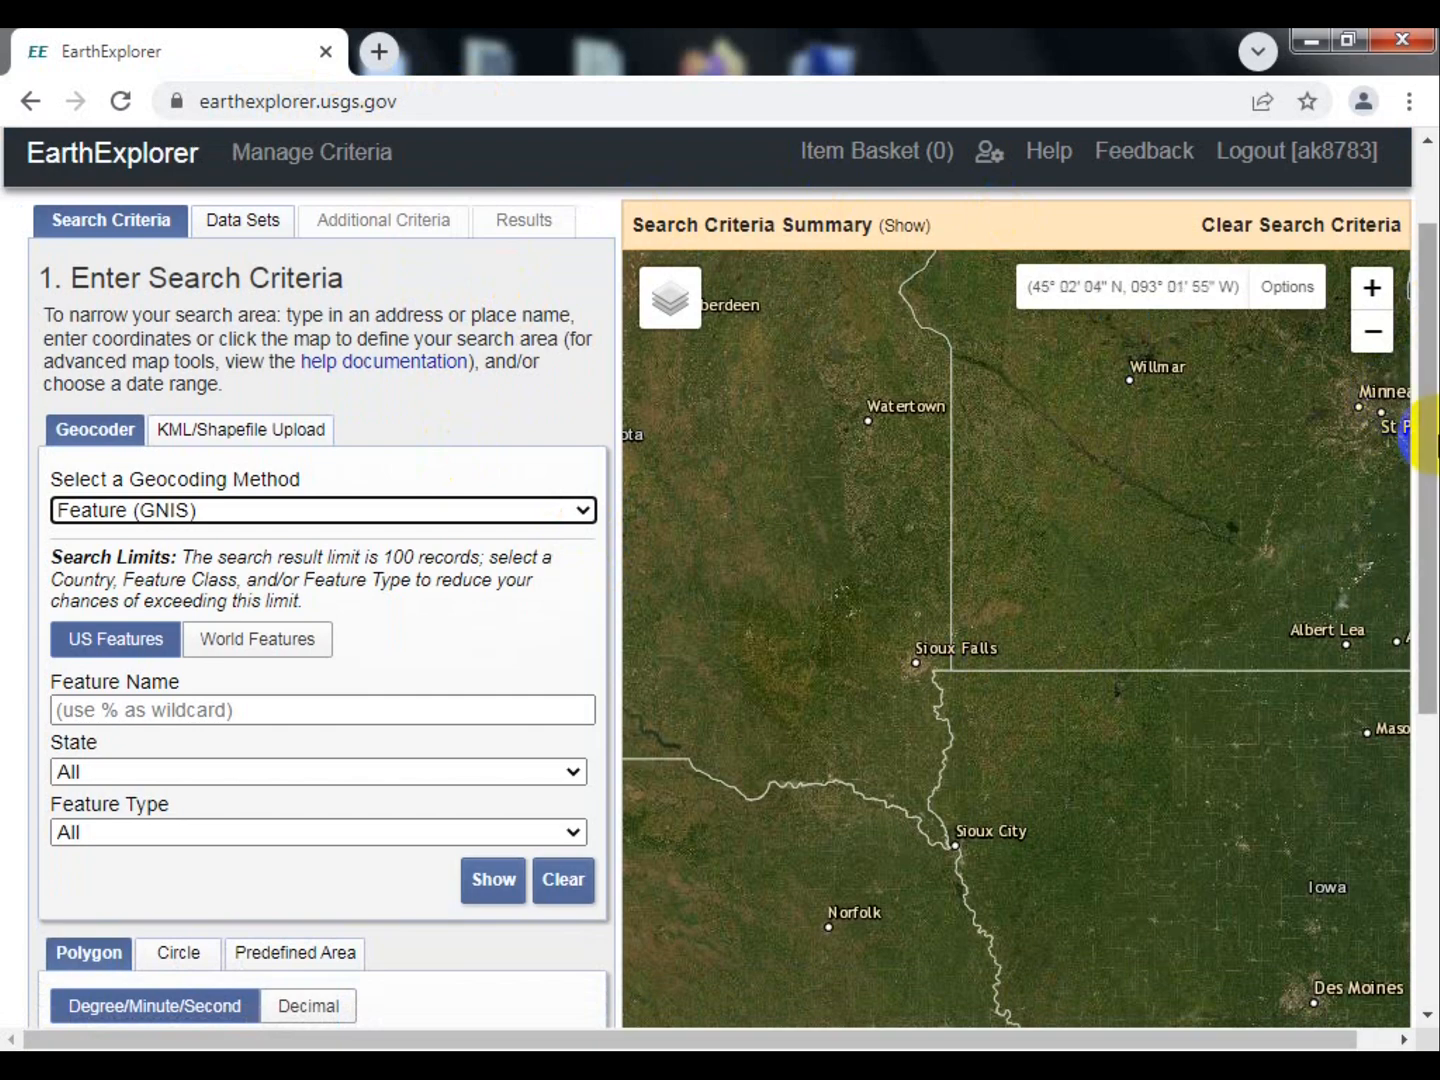
mouse_move(1436, 385)
left_mouse_down()
mouse_move(1436, 440)
mouse_move(1436, 363)
mouse_move(1435, 402)
left_mouse_up()
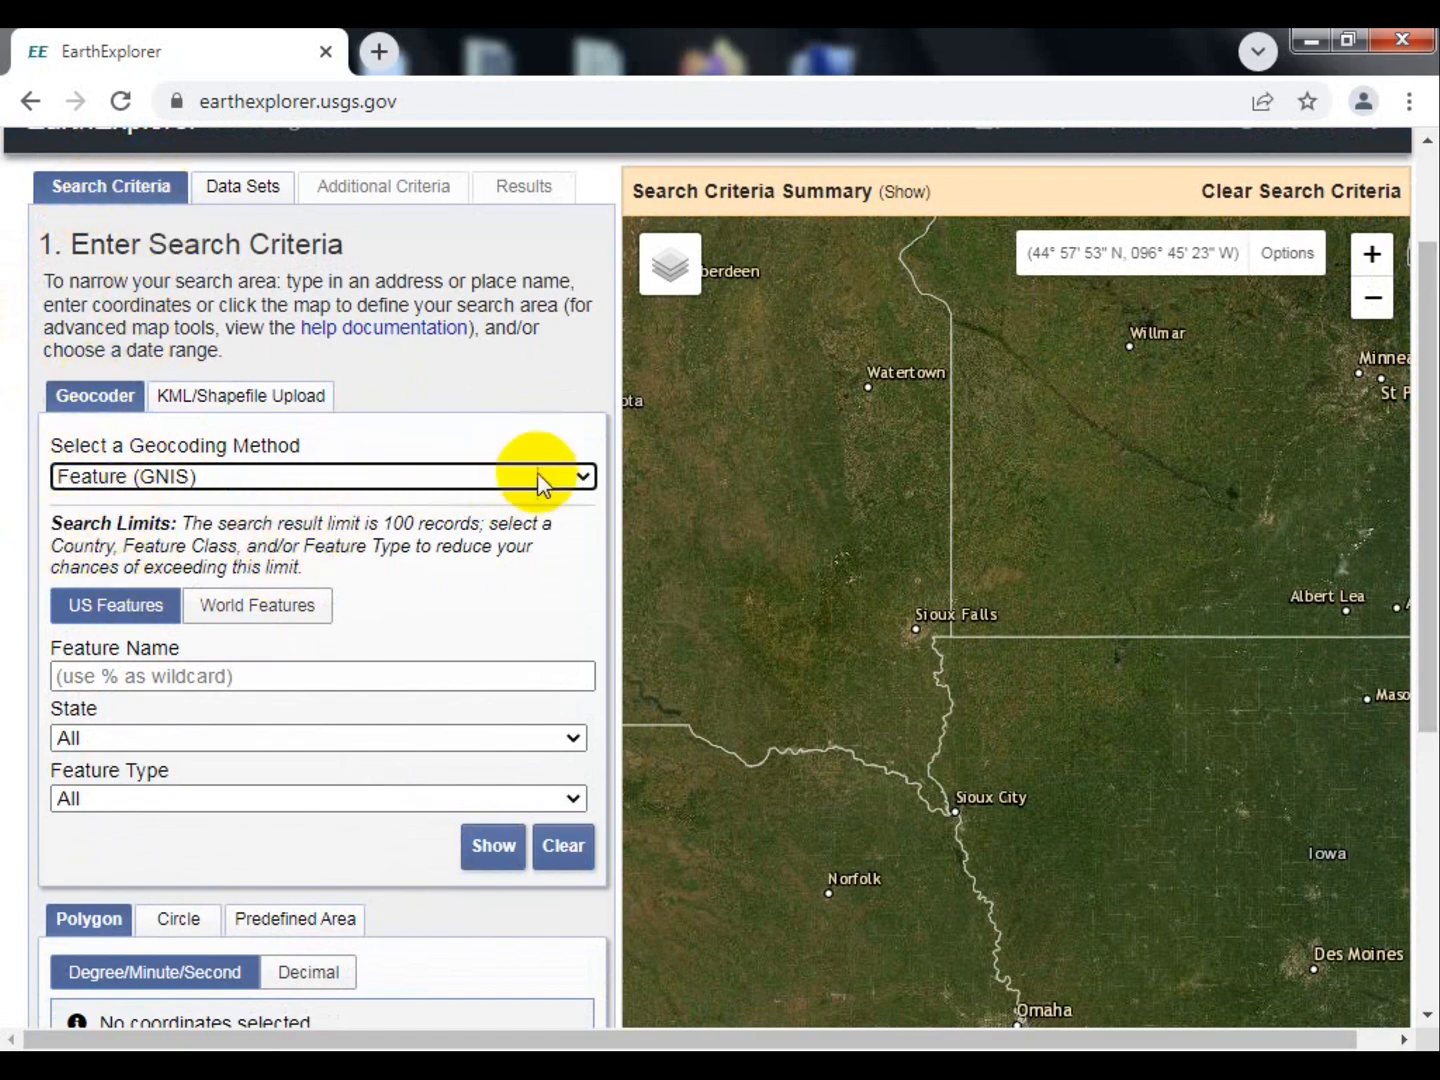
left_click(580, 481)
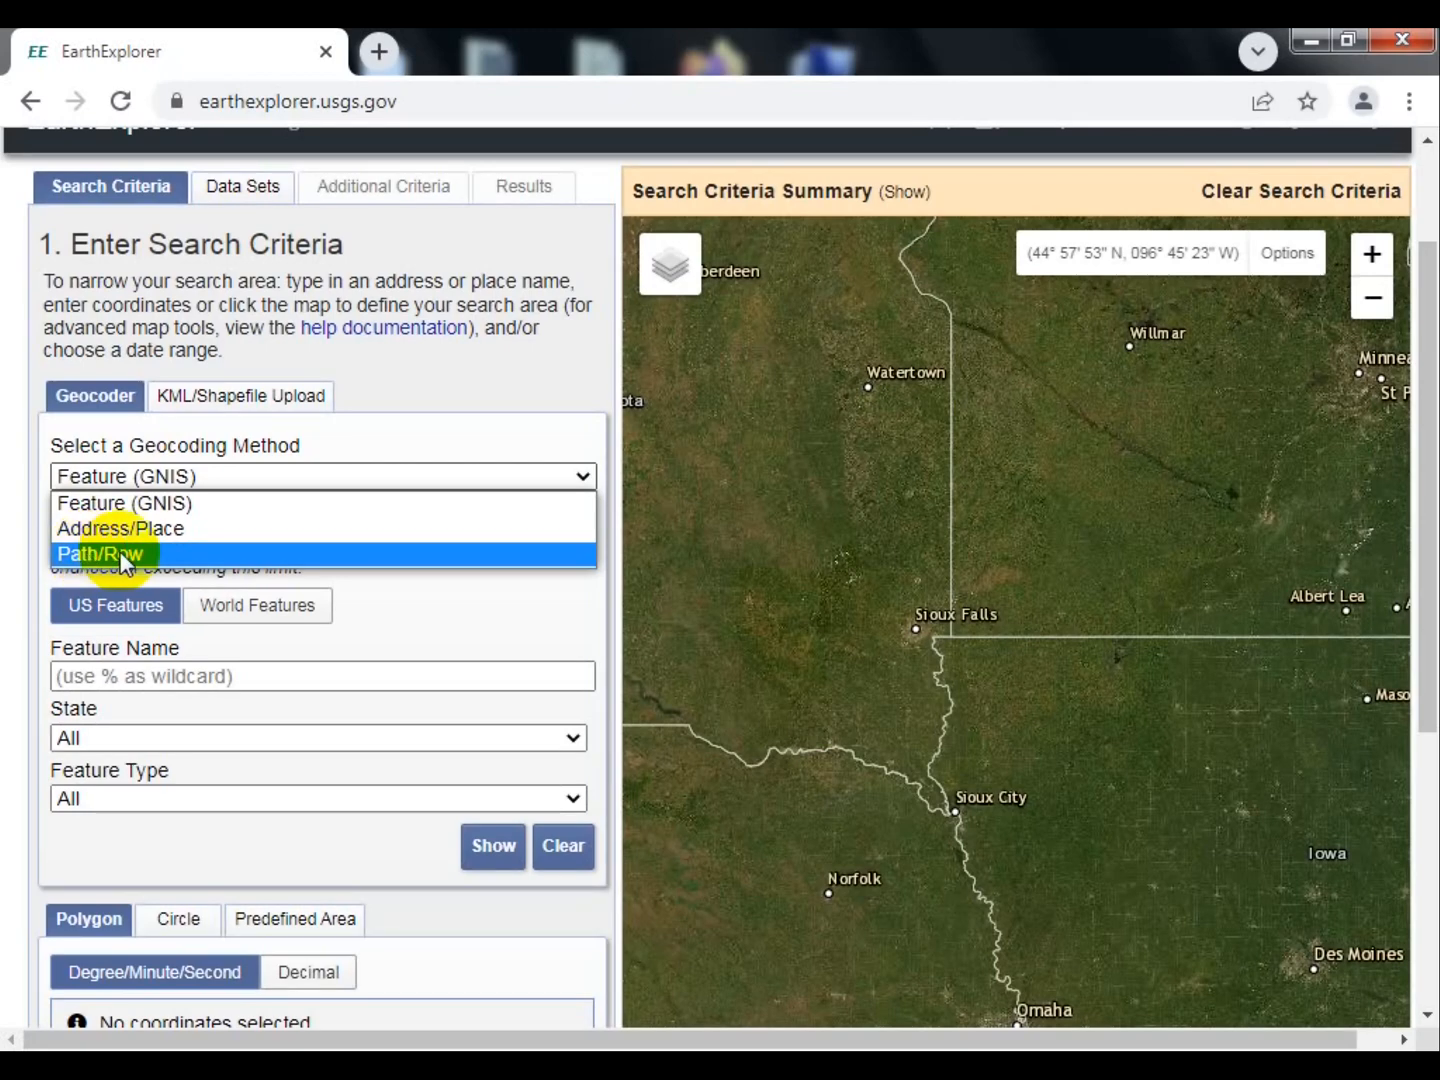
left_click(458, 380)
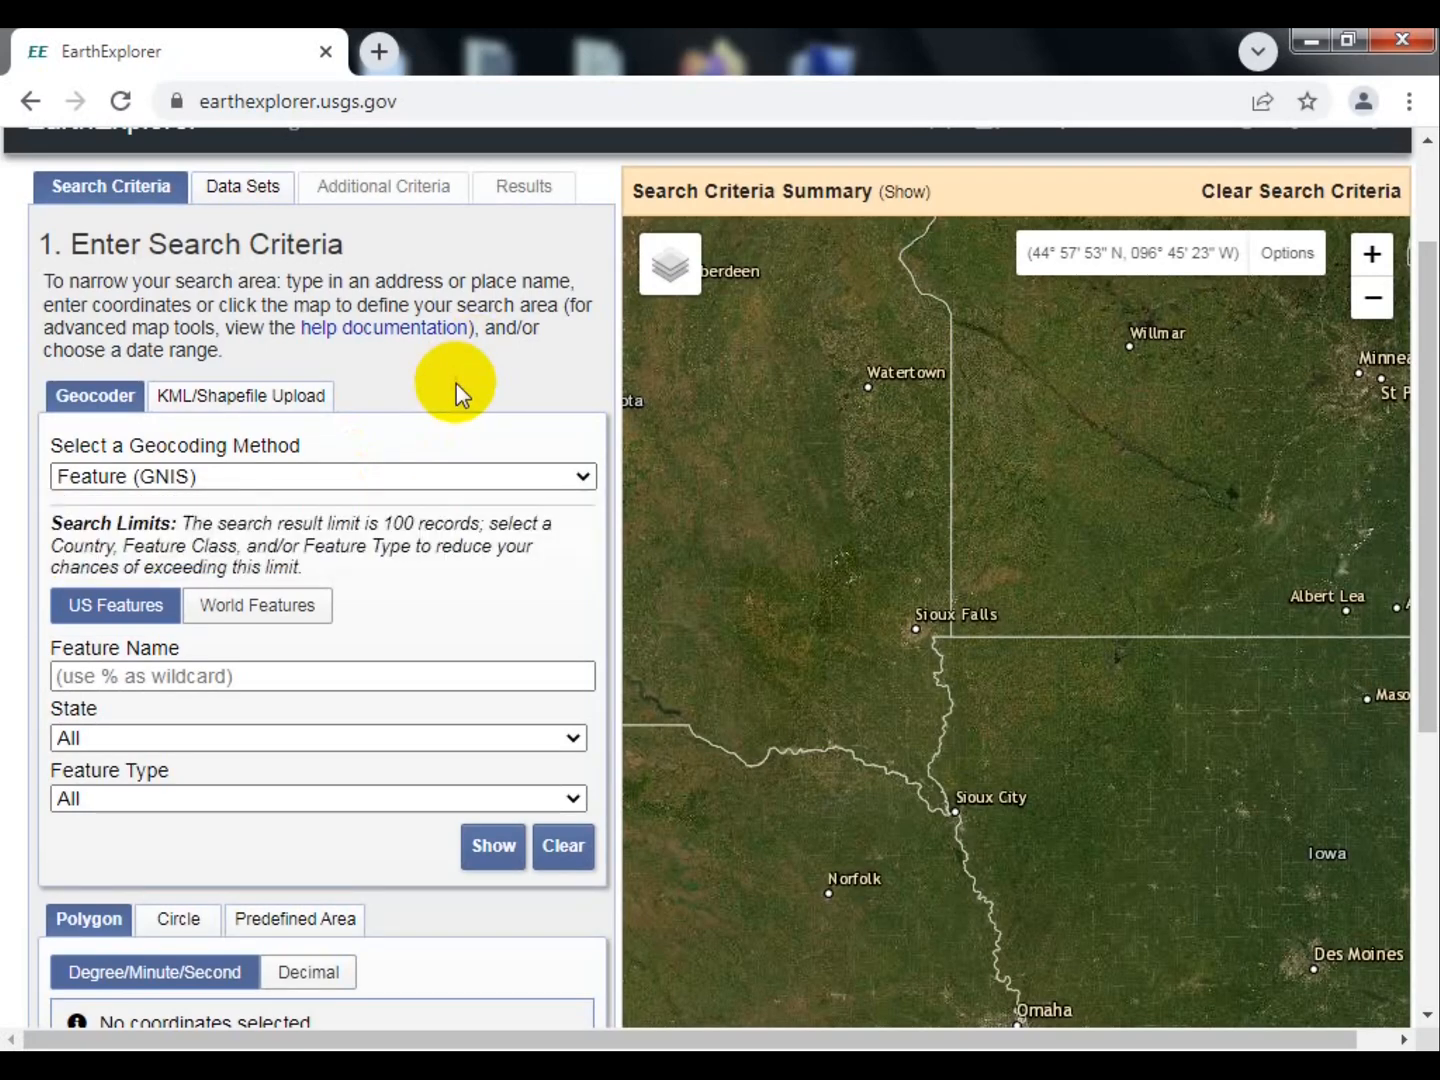
left_click(104, 481)
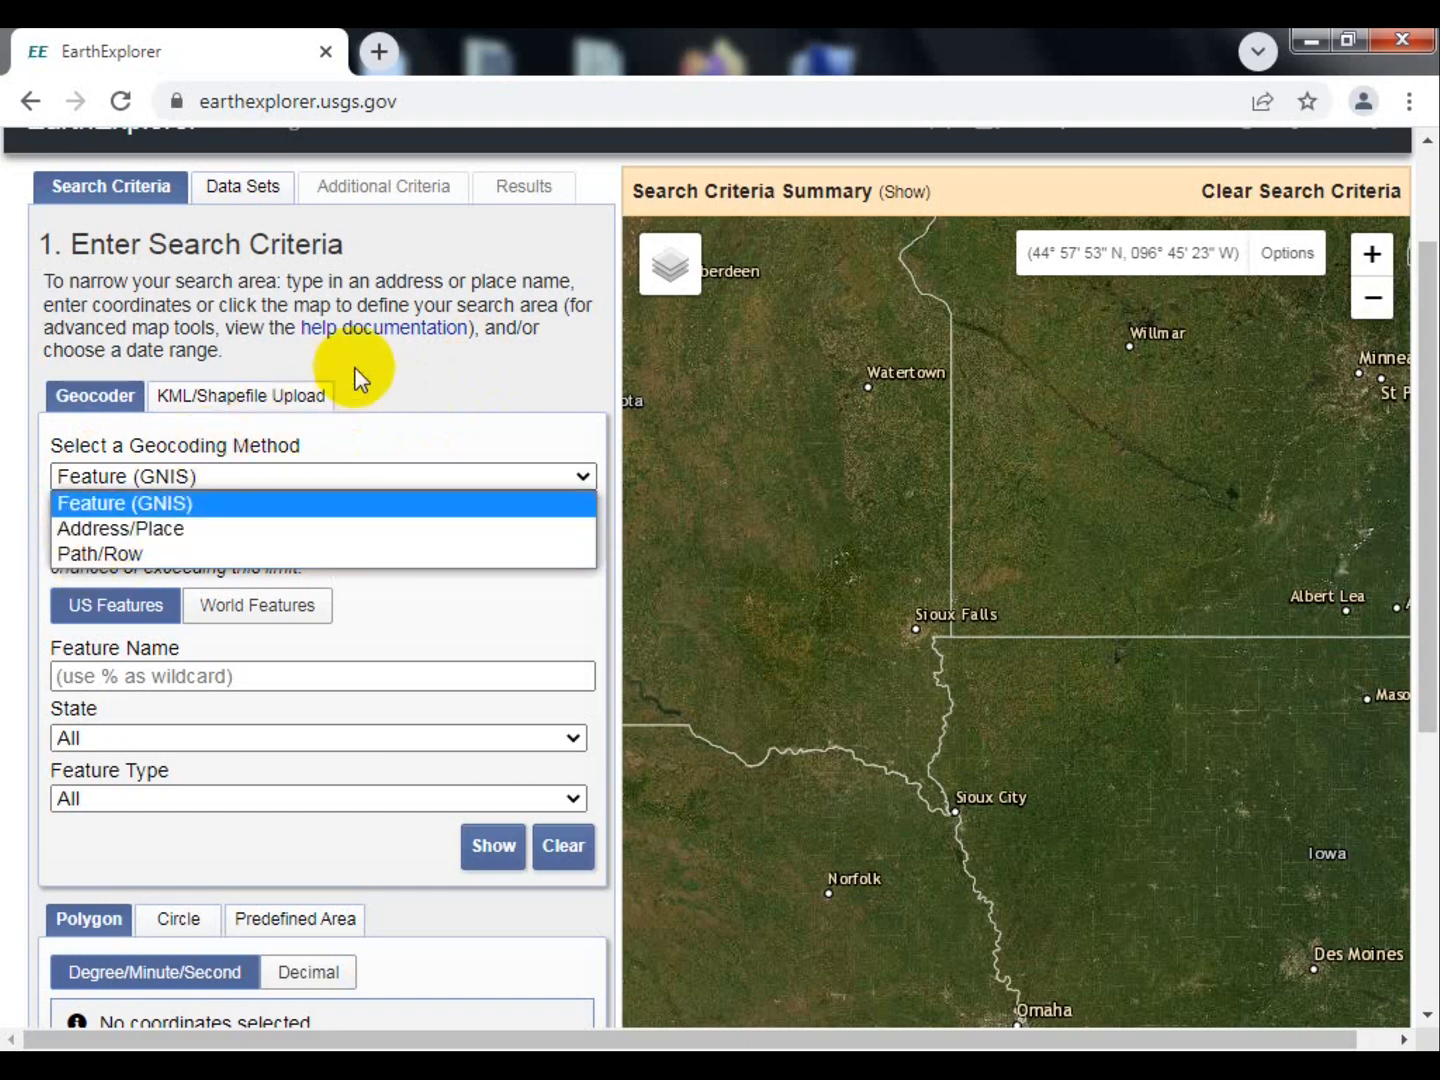
left_click(381, 372)
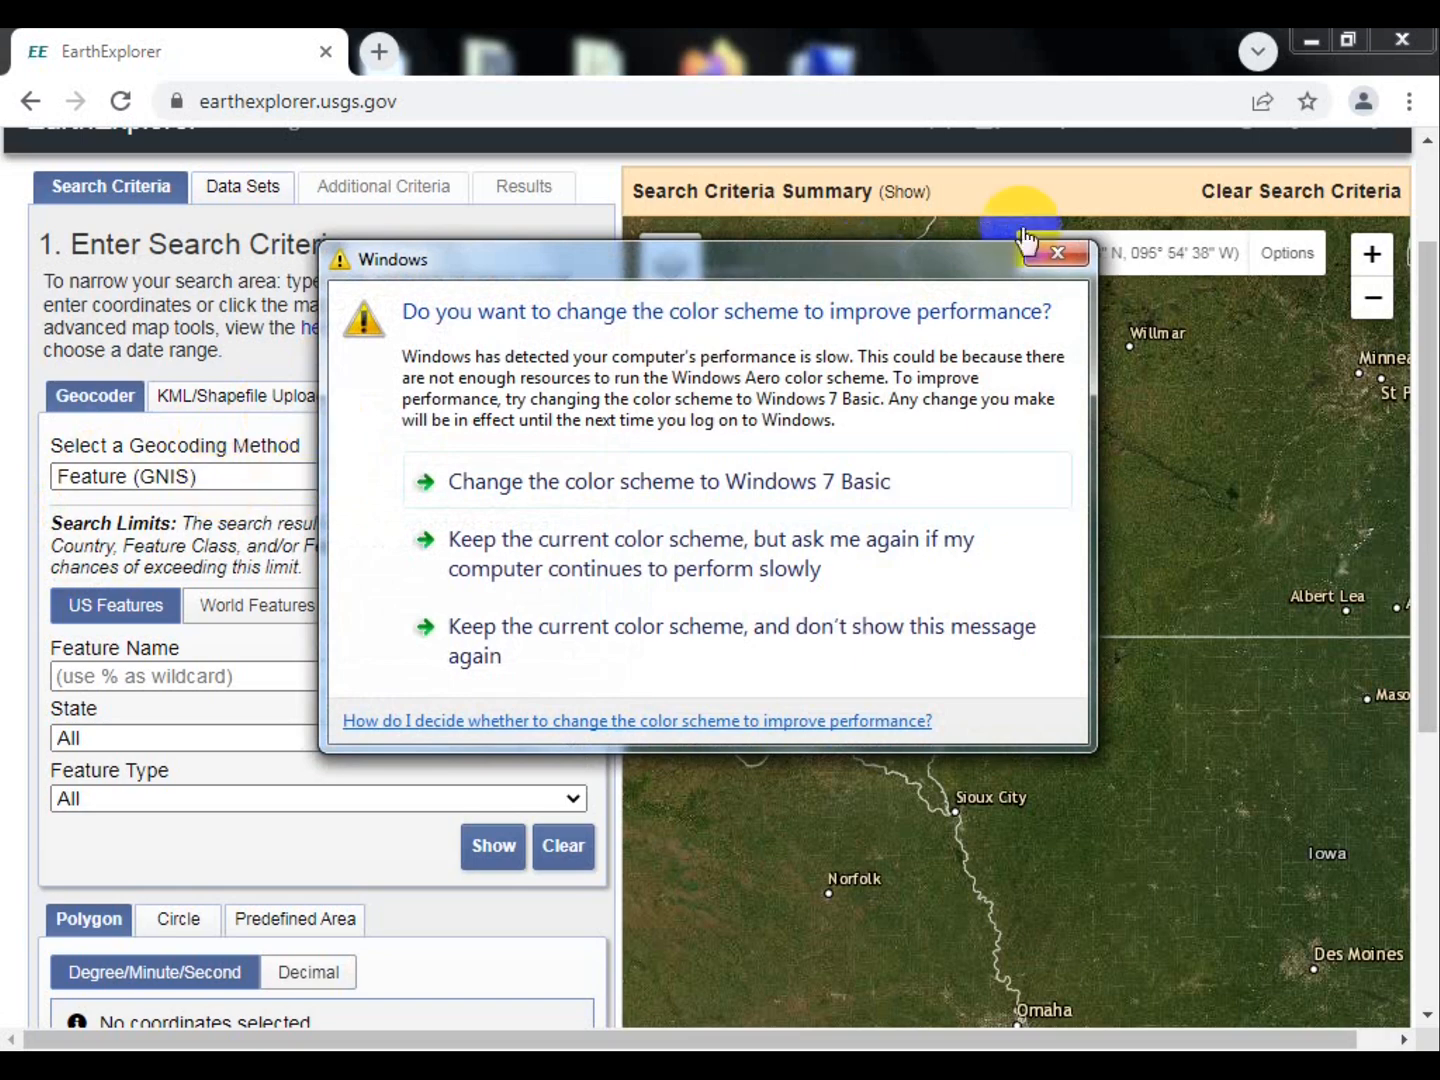
left_click(1041, 254)
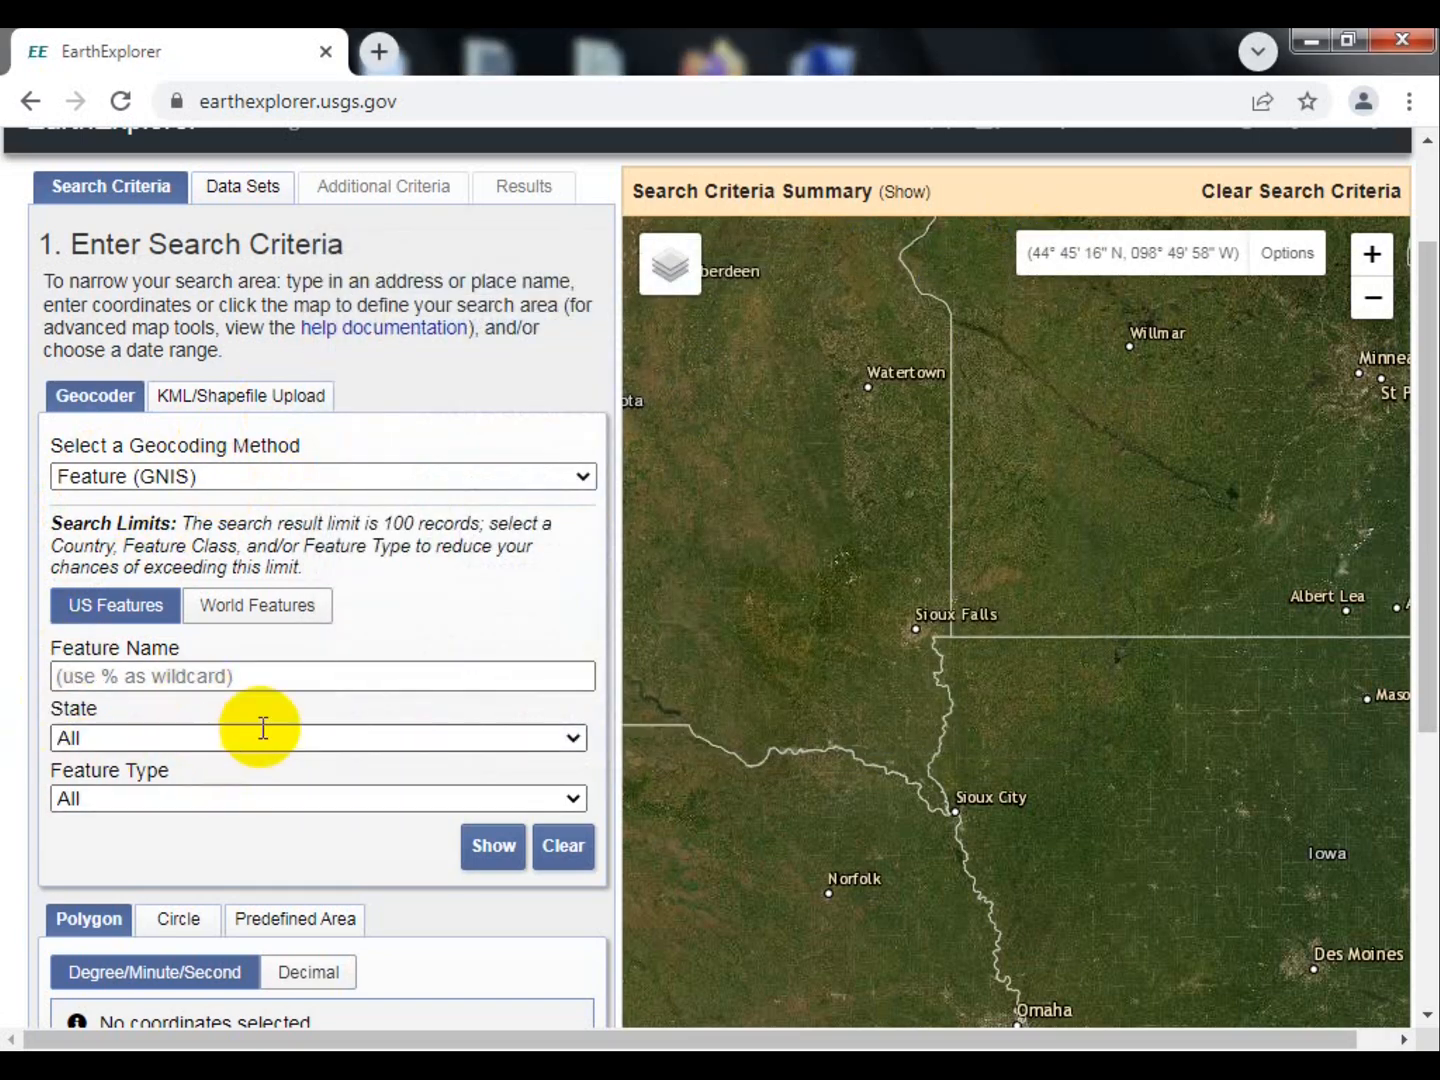
Step: Look over the area and result settings and the KML/Shapefile upload options, and return to the geocoder
scroll(80, 676, "down", 2)
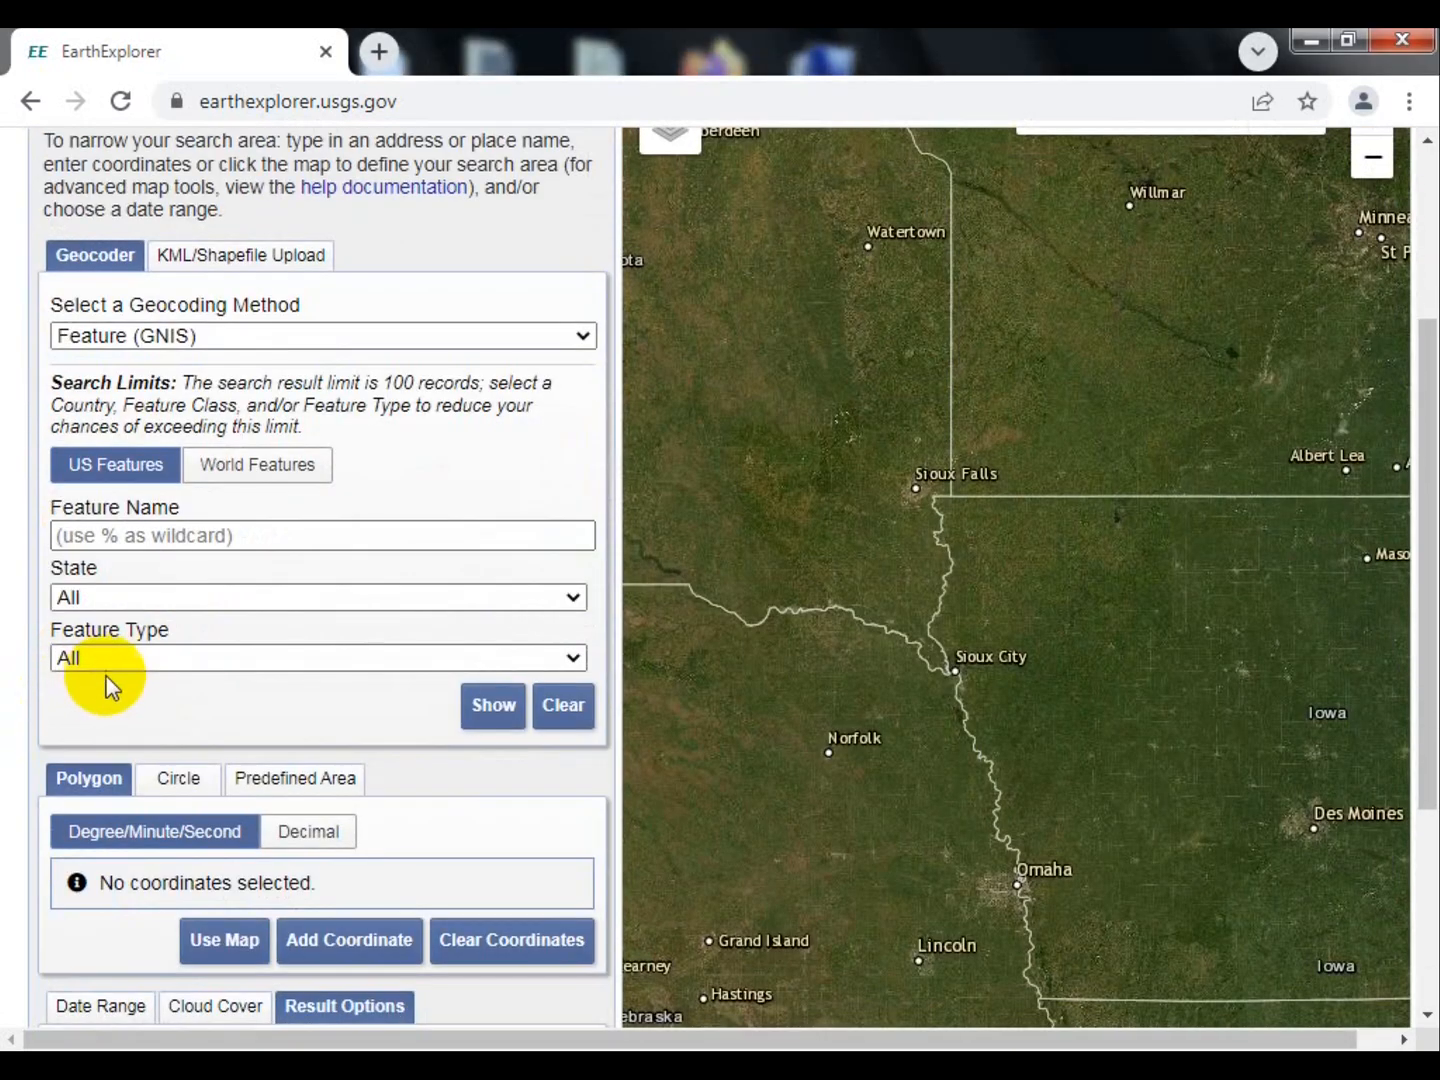
scroll(300, 712, "down", 1)
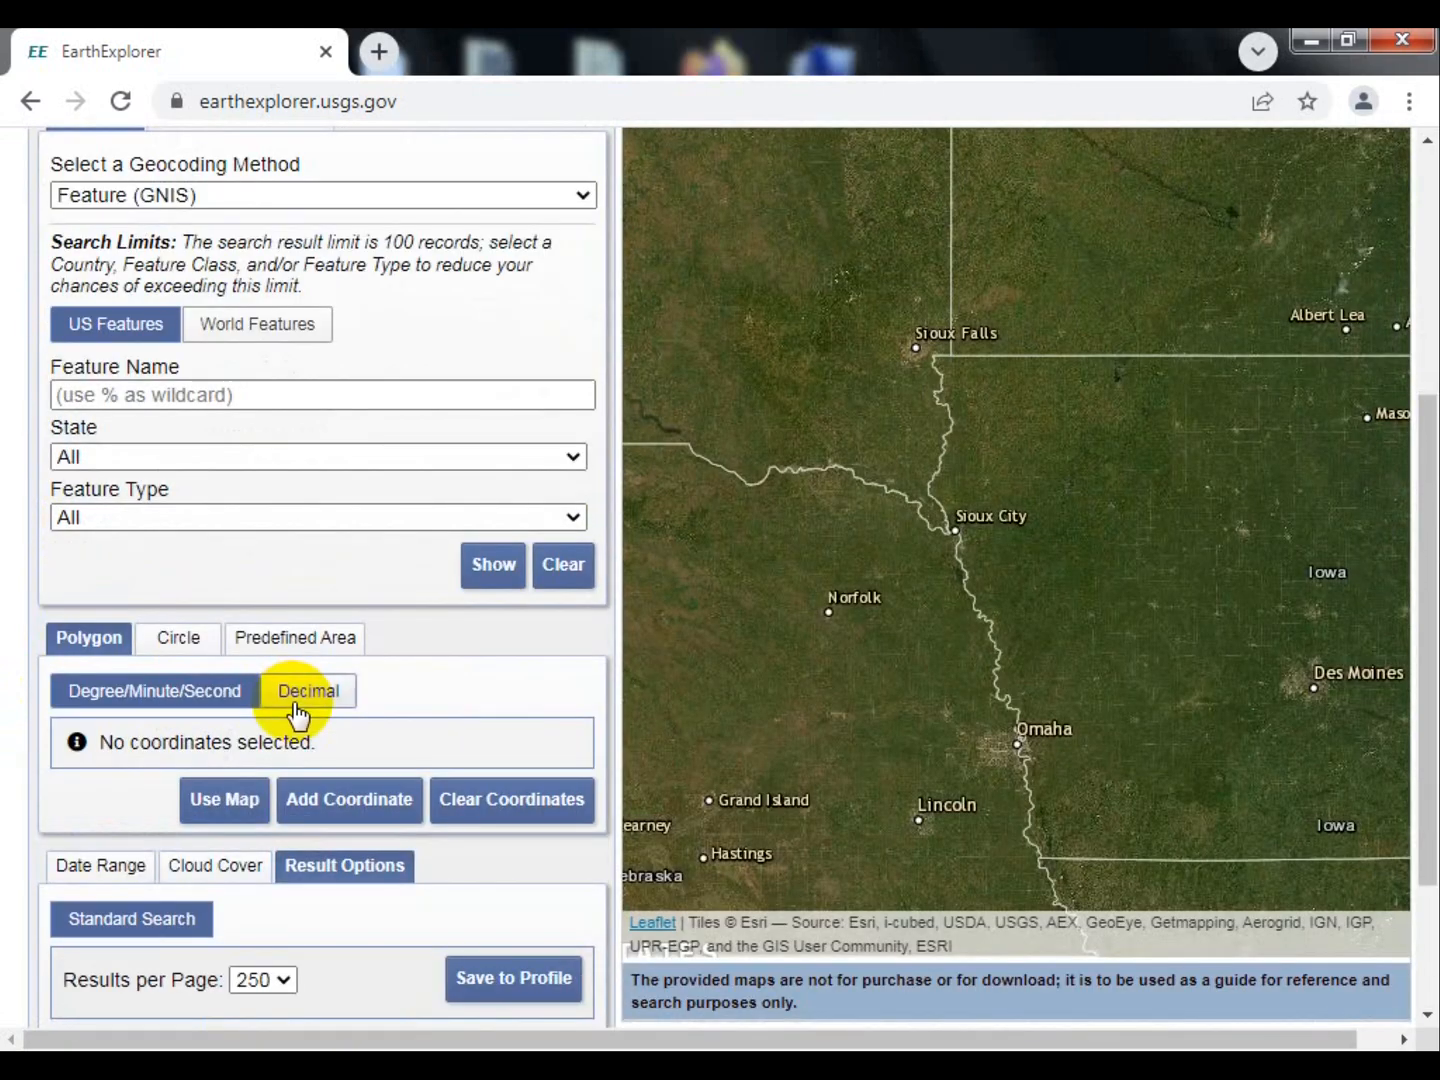
scroll(295, 714, "up", 3)
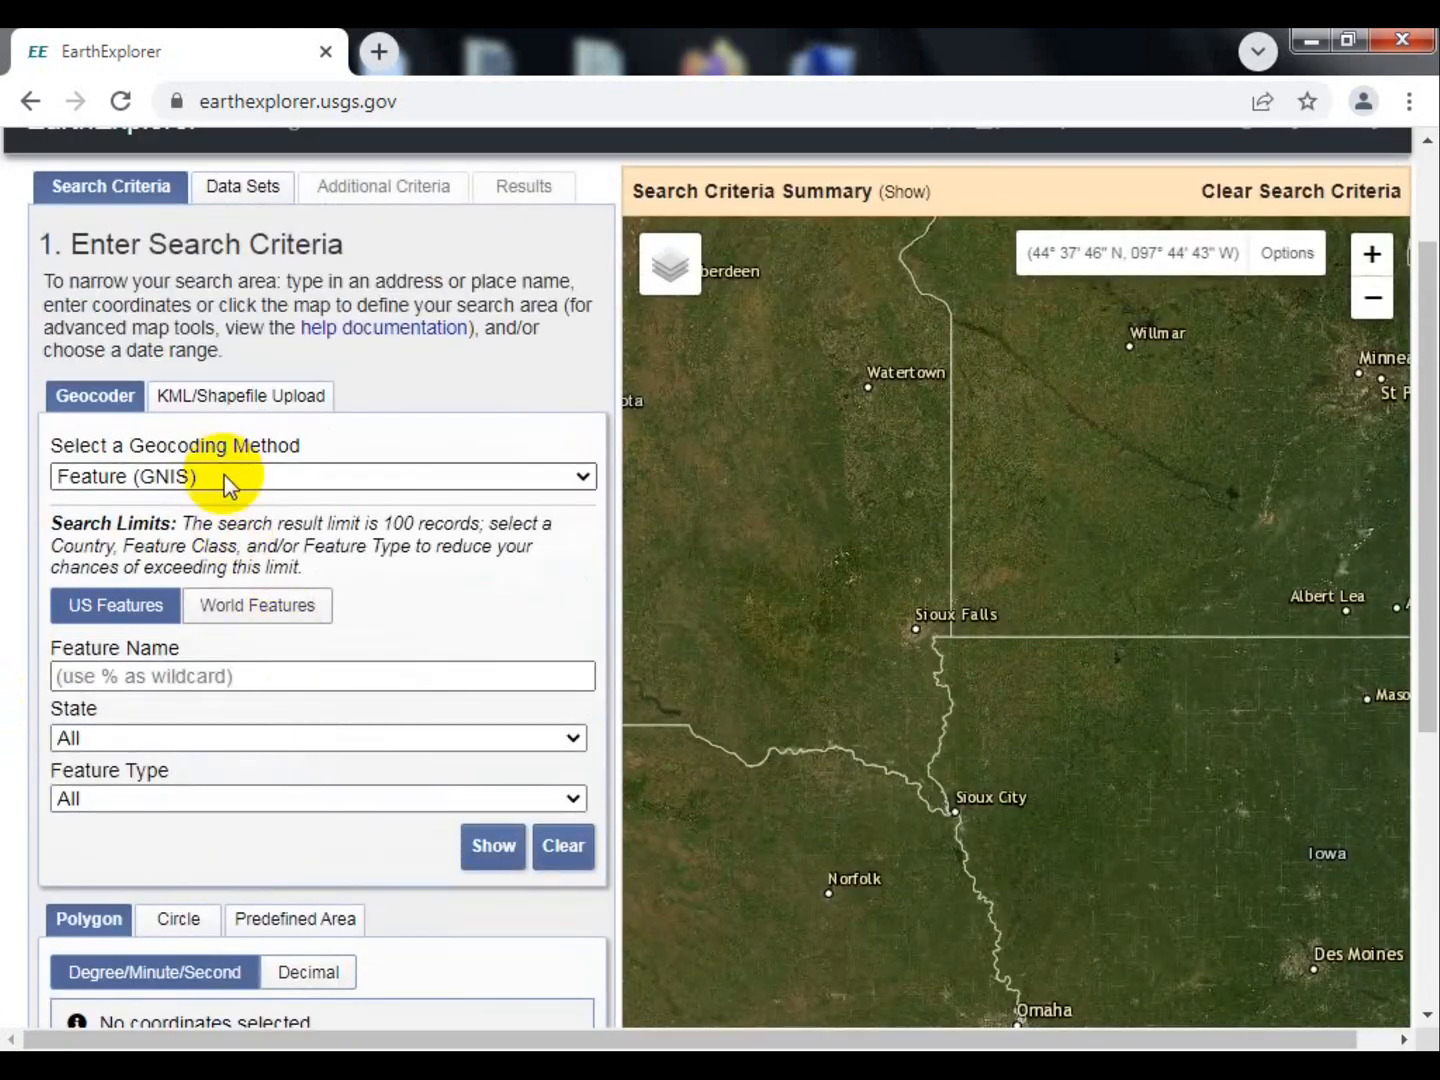
left_click(216, 401)
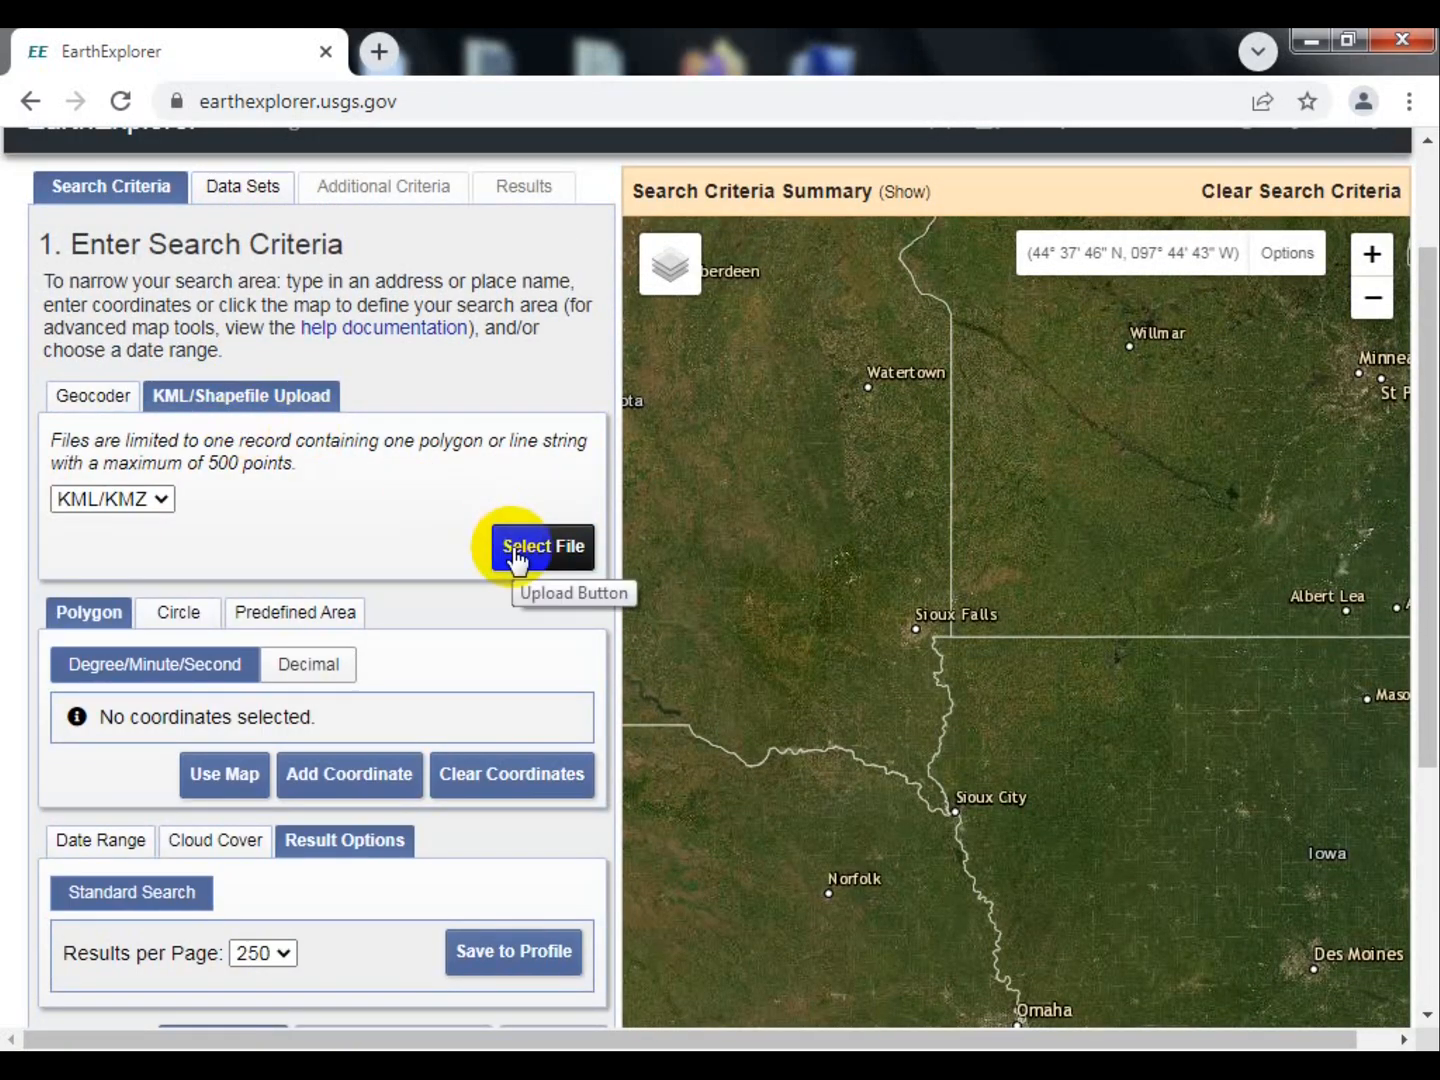
left_click(90, 398)
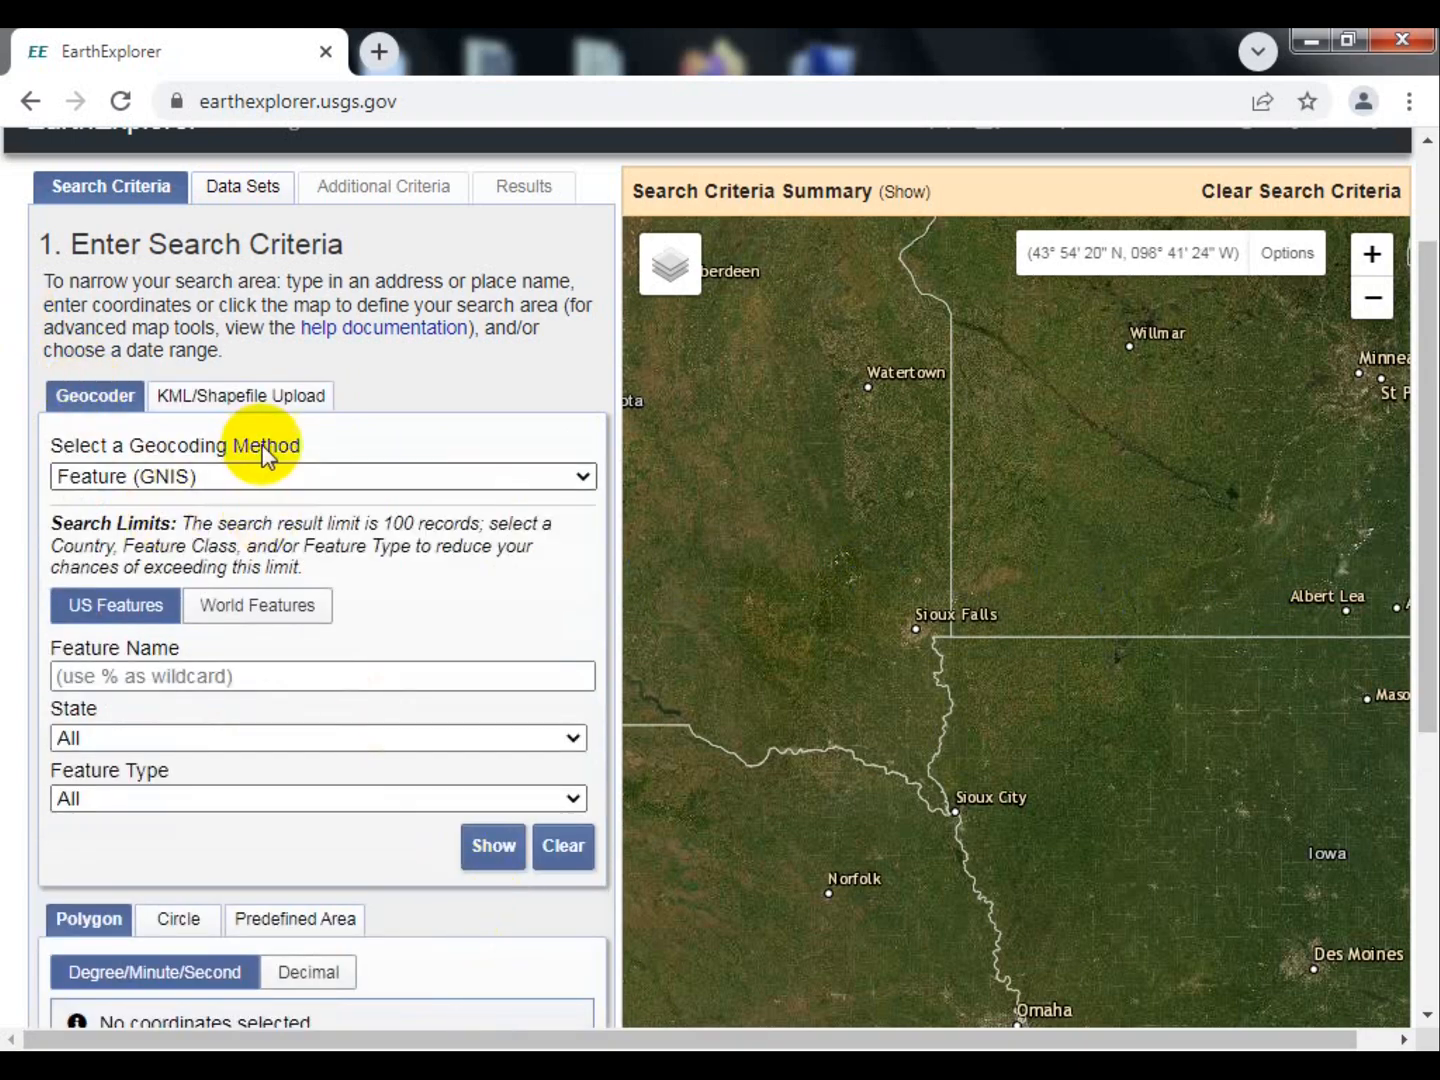
Step: Geocode "karachi" by Address/Place and add the location in Sindh, Pakistan to the area of interest
scroll(290, 595, "down", 3)
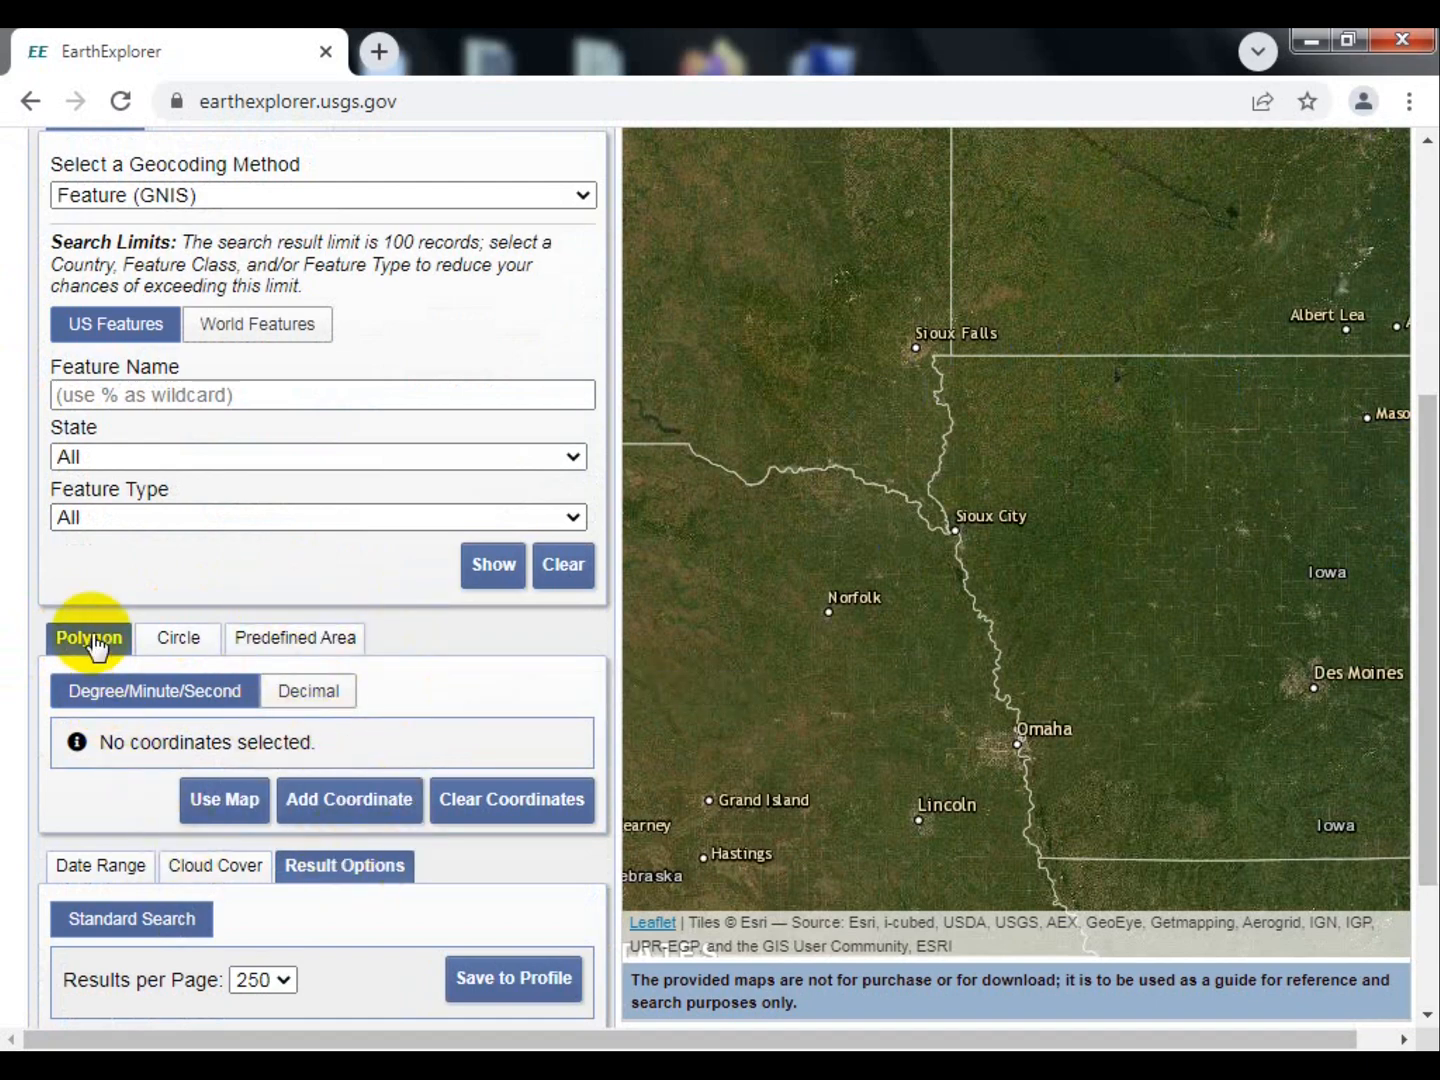
left_click(136, 395)
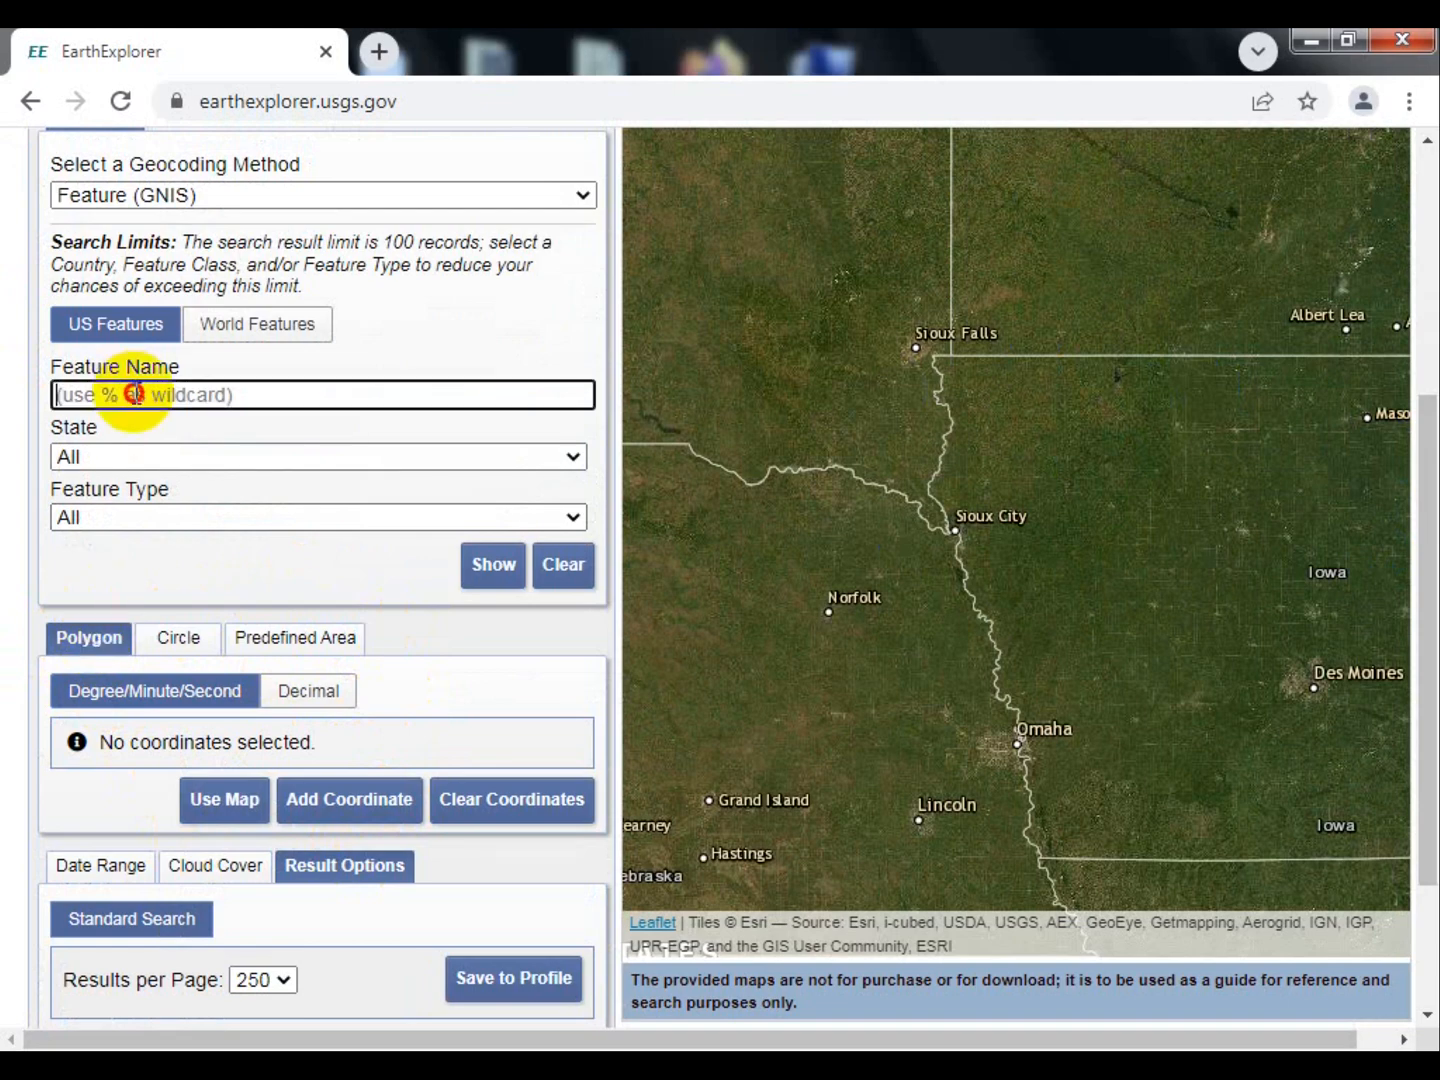
left_click(103, 197)
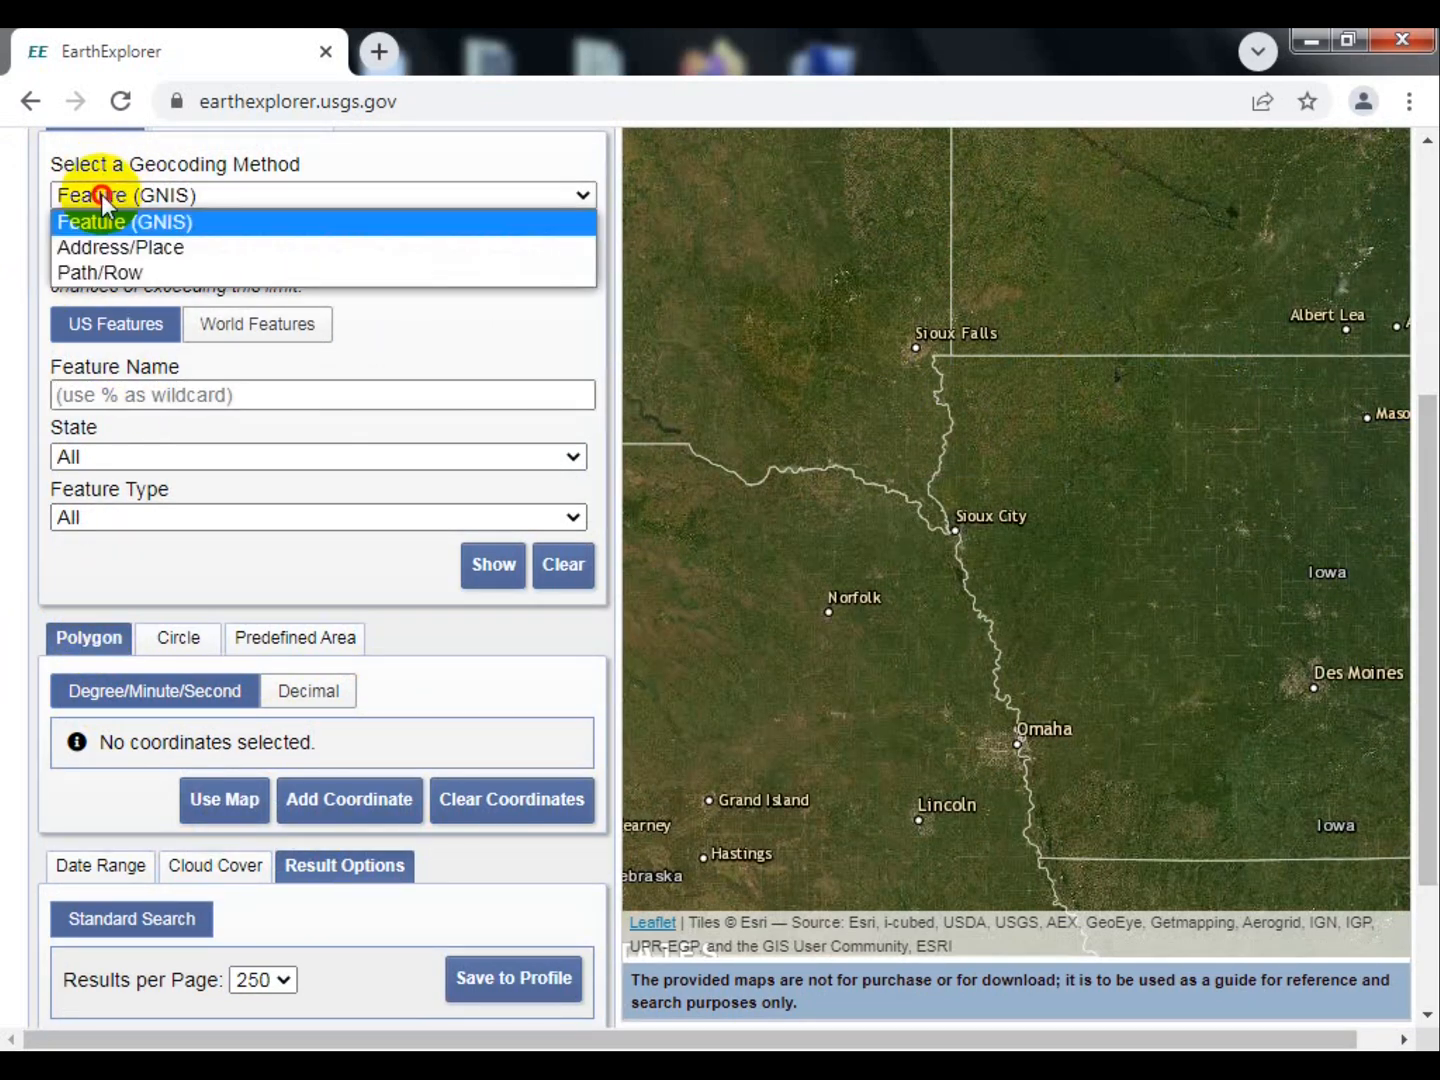
left_click(104, 248)
left_click(145, 276)
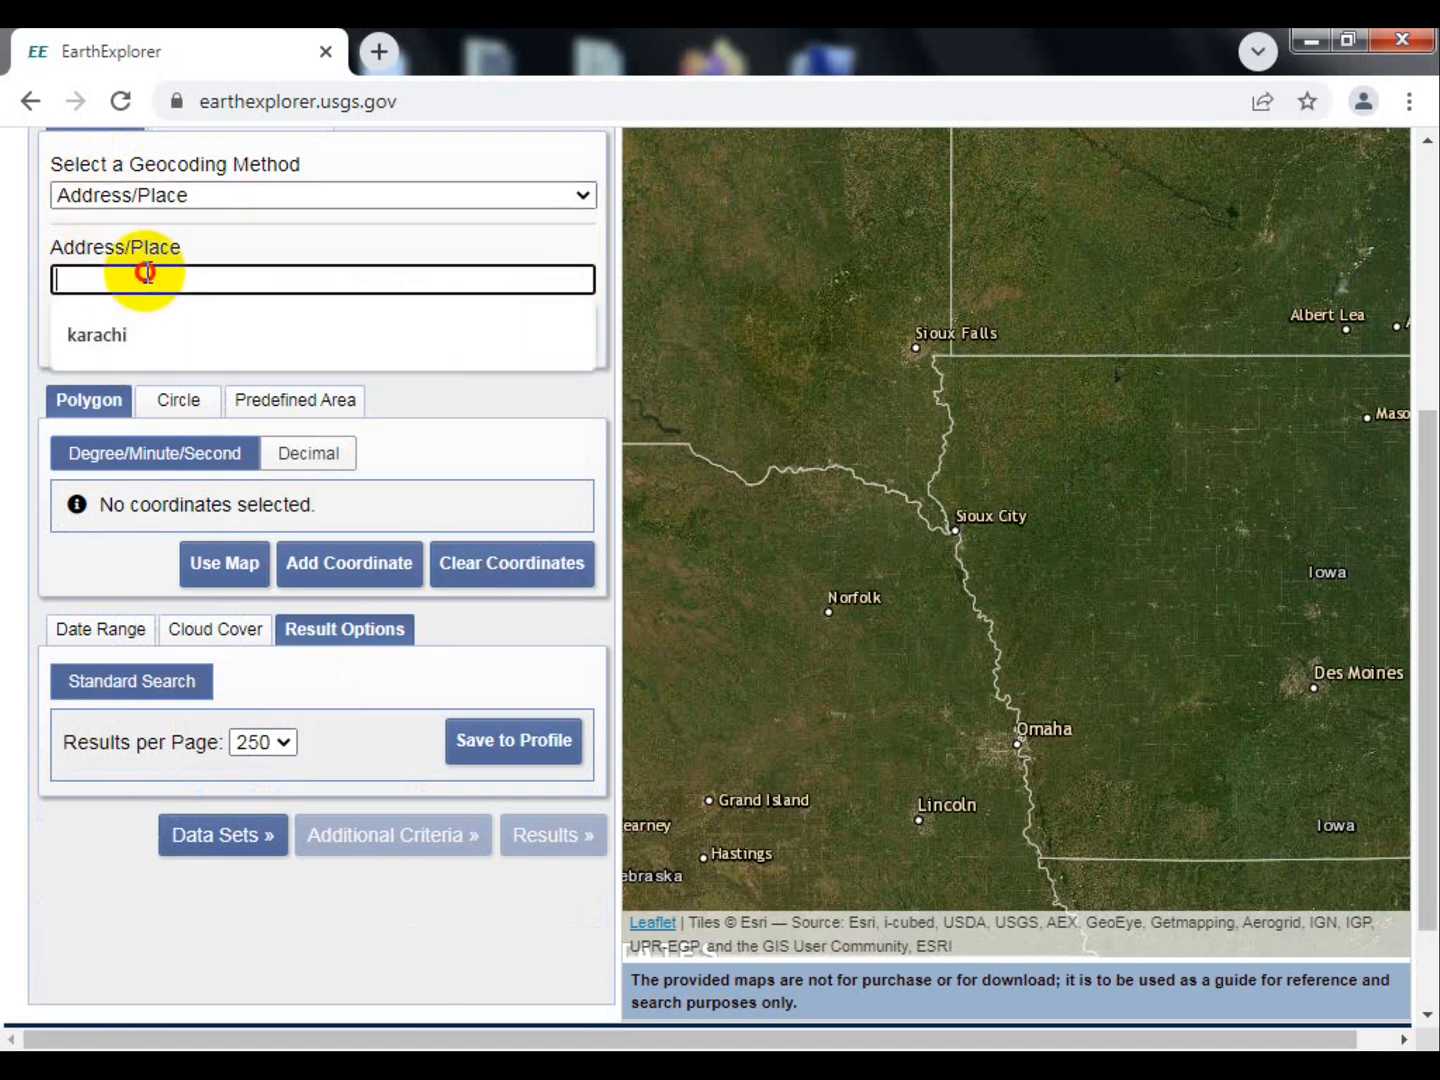
left_click(113, 336)
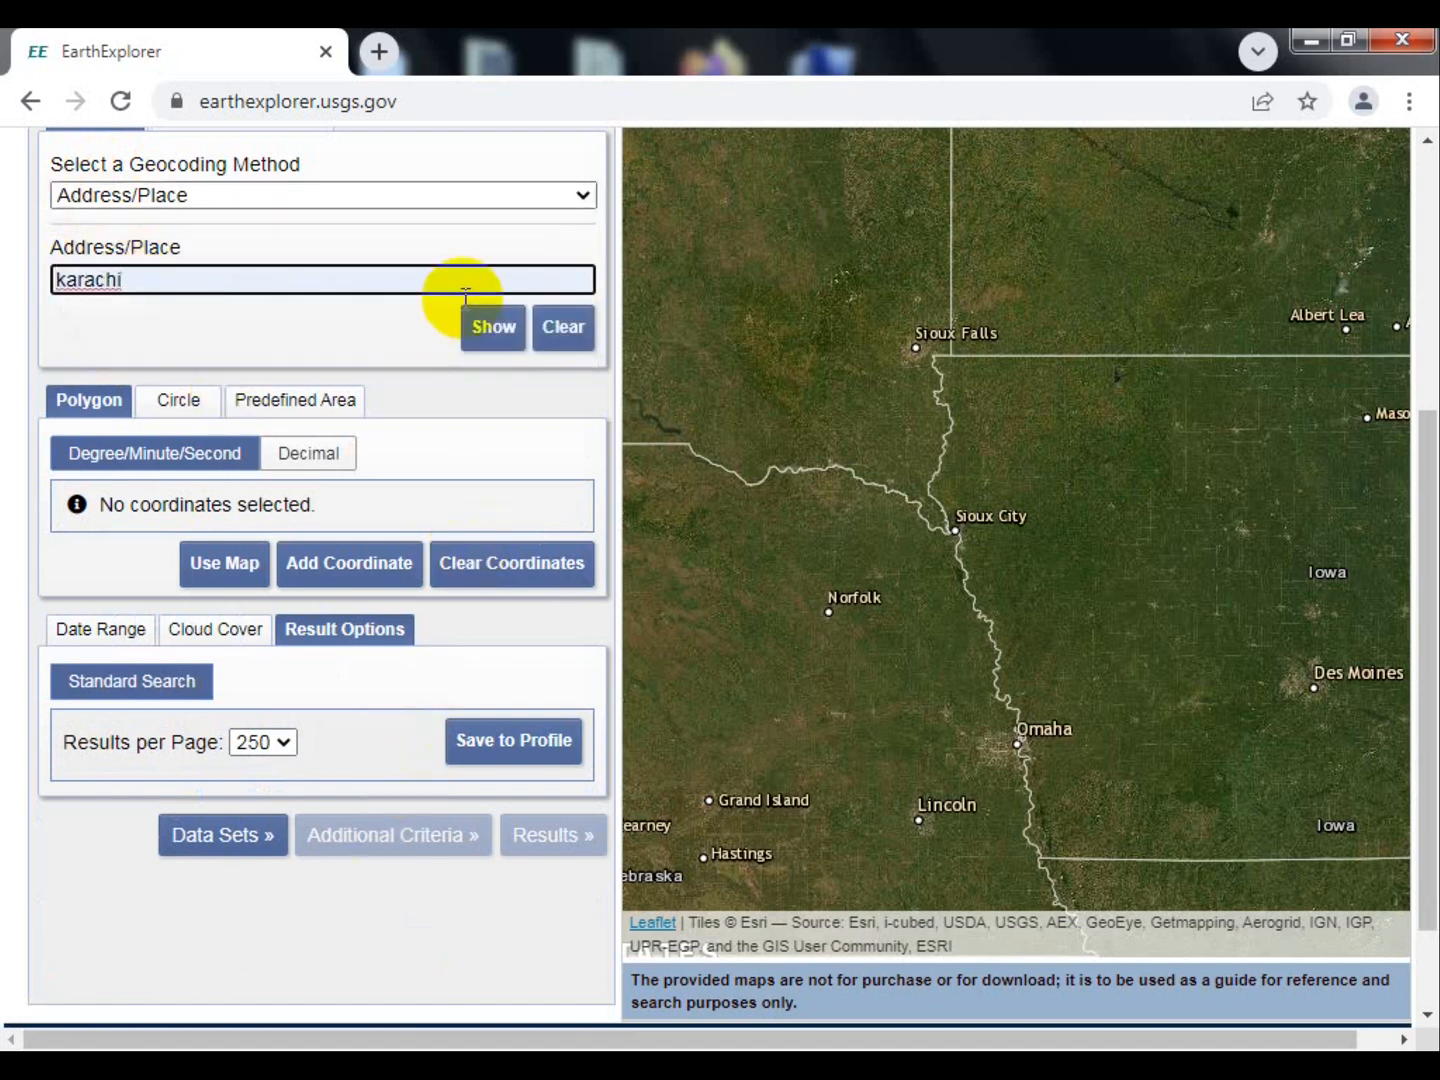
left_click(487, 336)
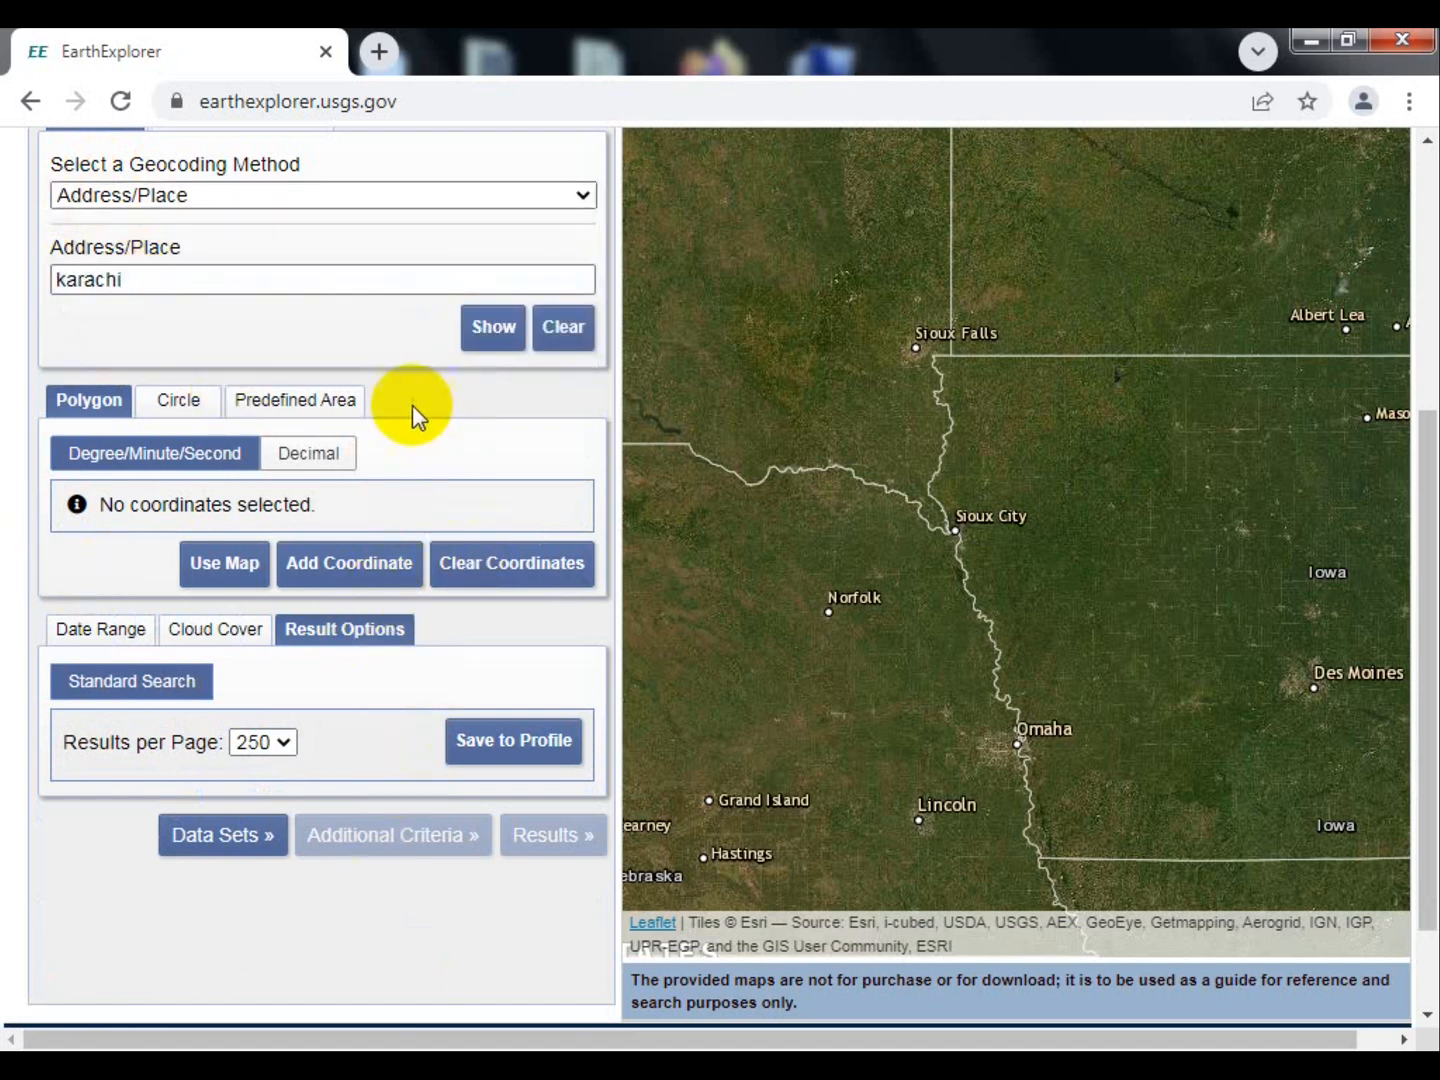
left_click(490, 329)
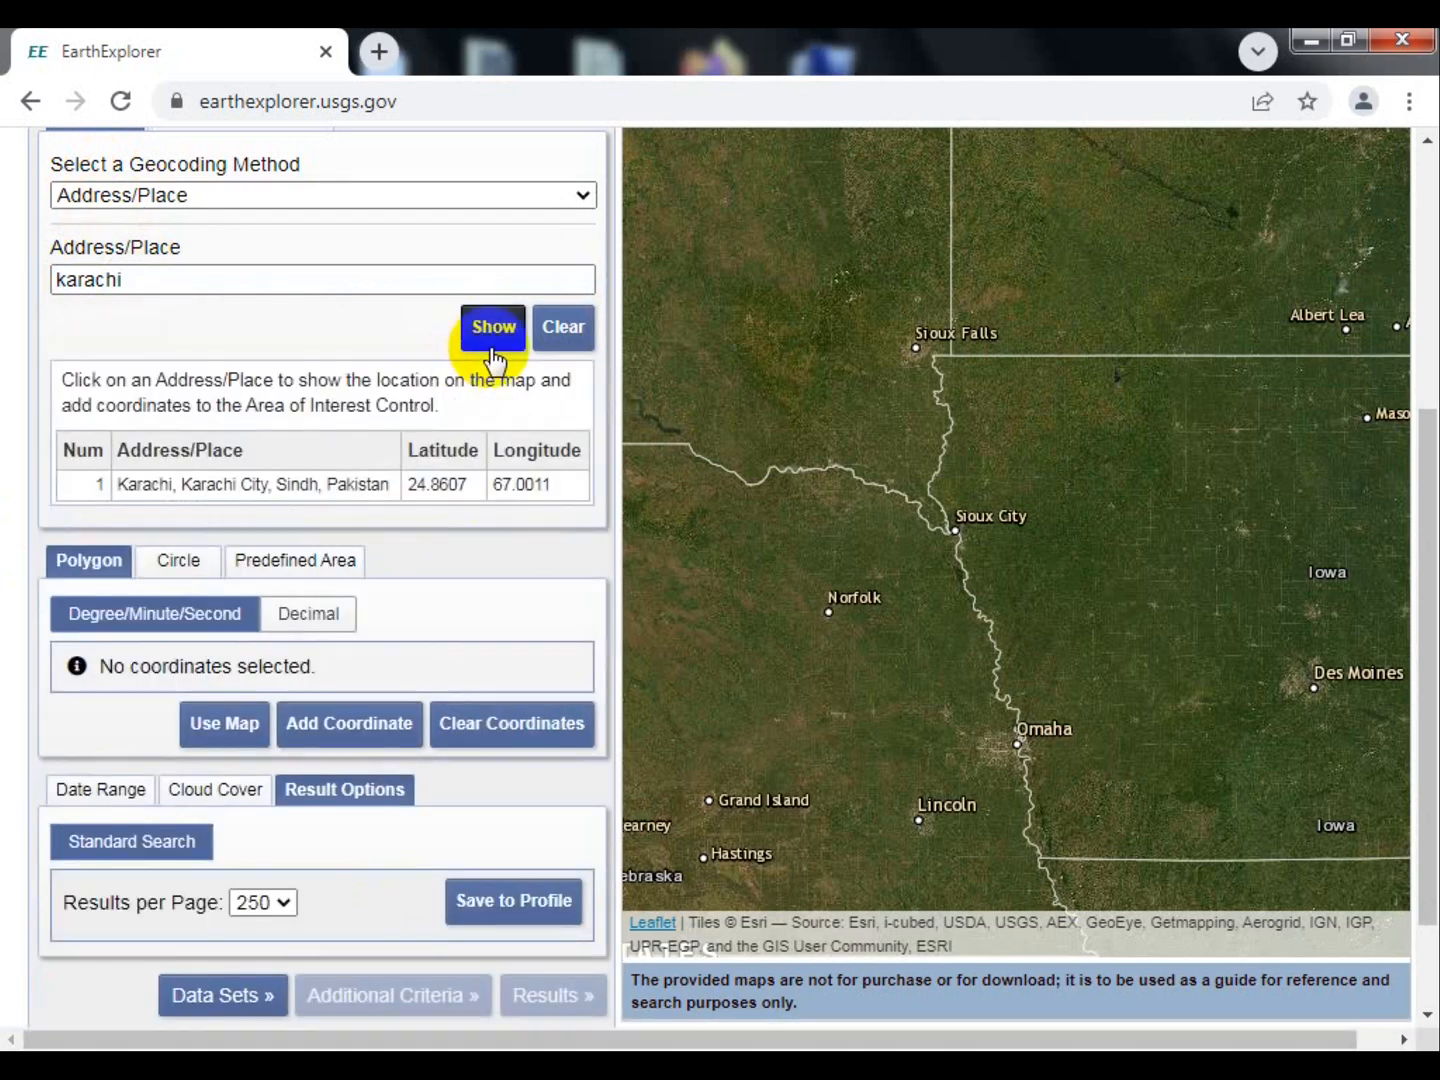
left_click(140, 492)
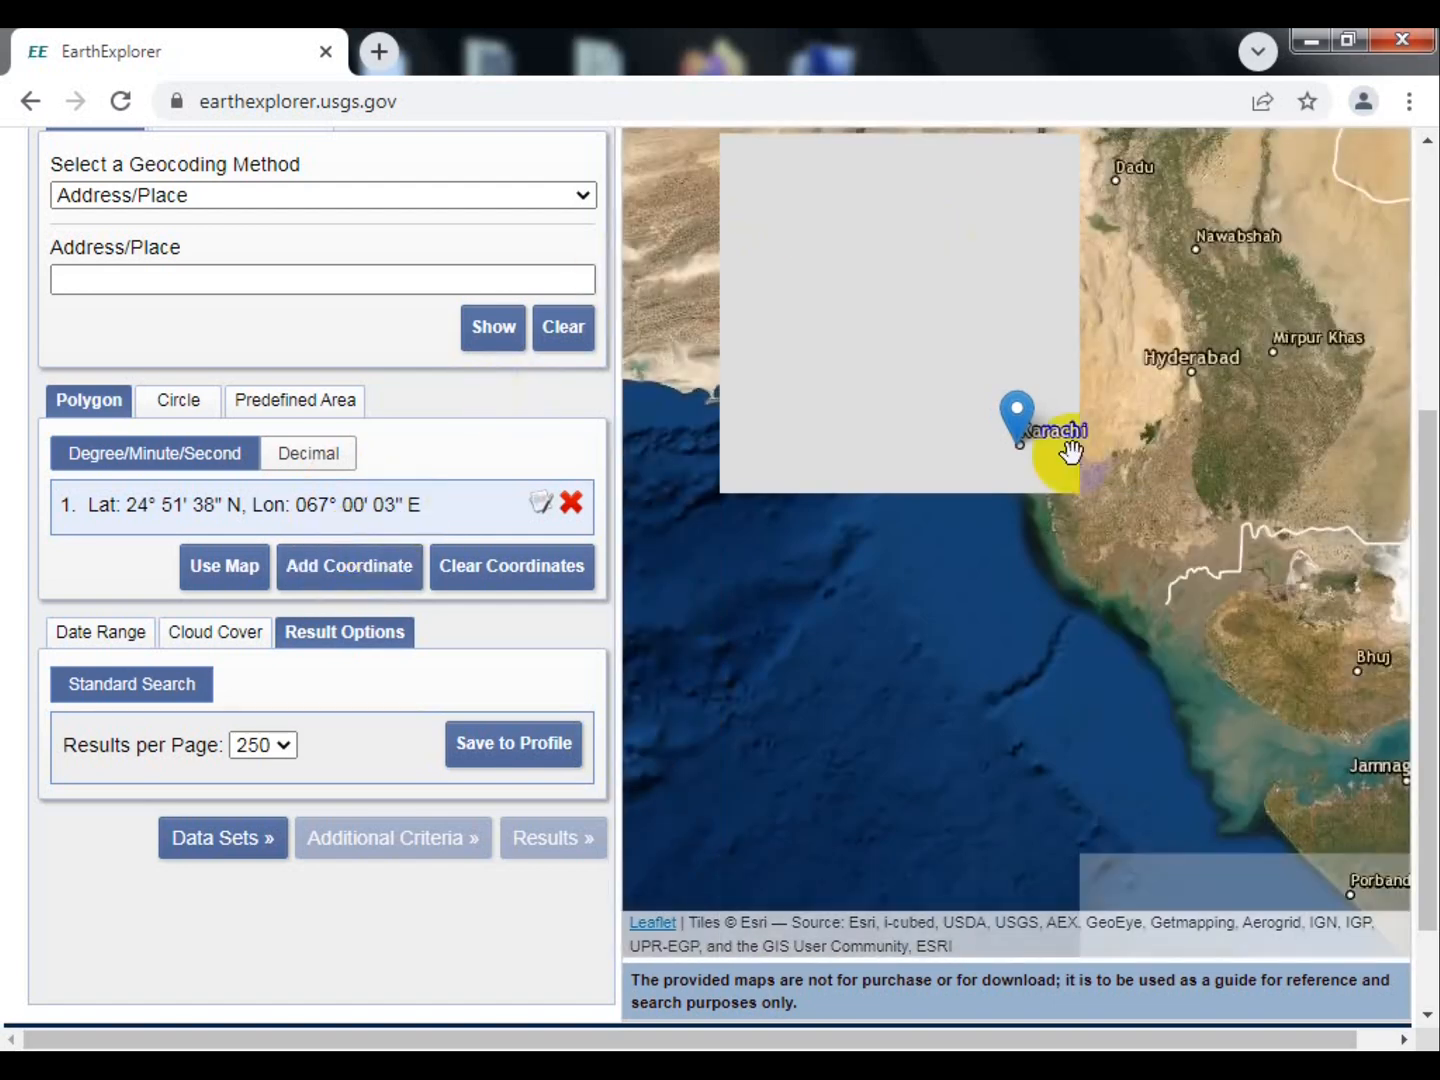
Step: Inspect the Karachi marker on the map and delete its coordinate from the area of interest
left_click_drag(1060, 421, 1038, 489)
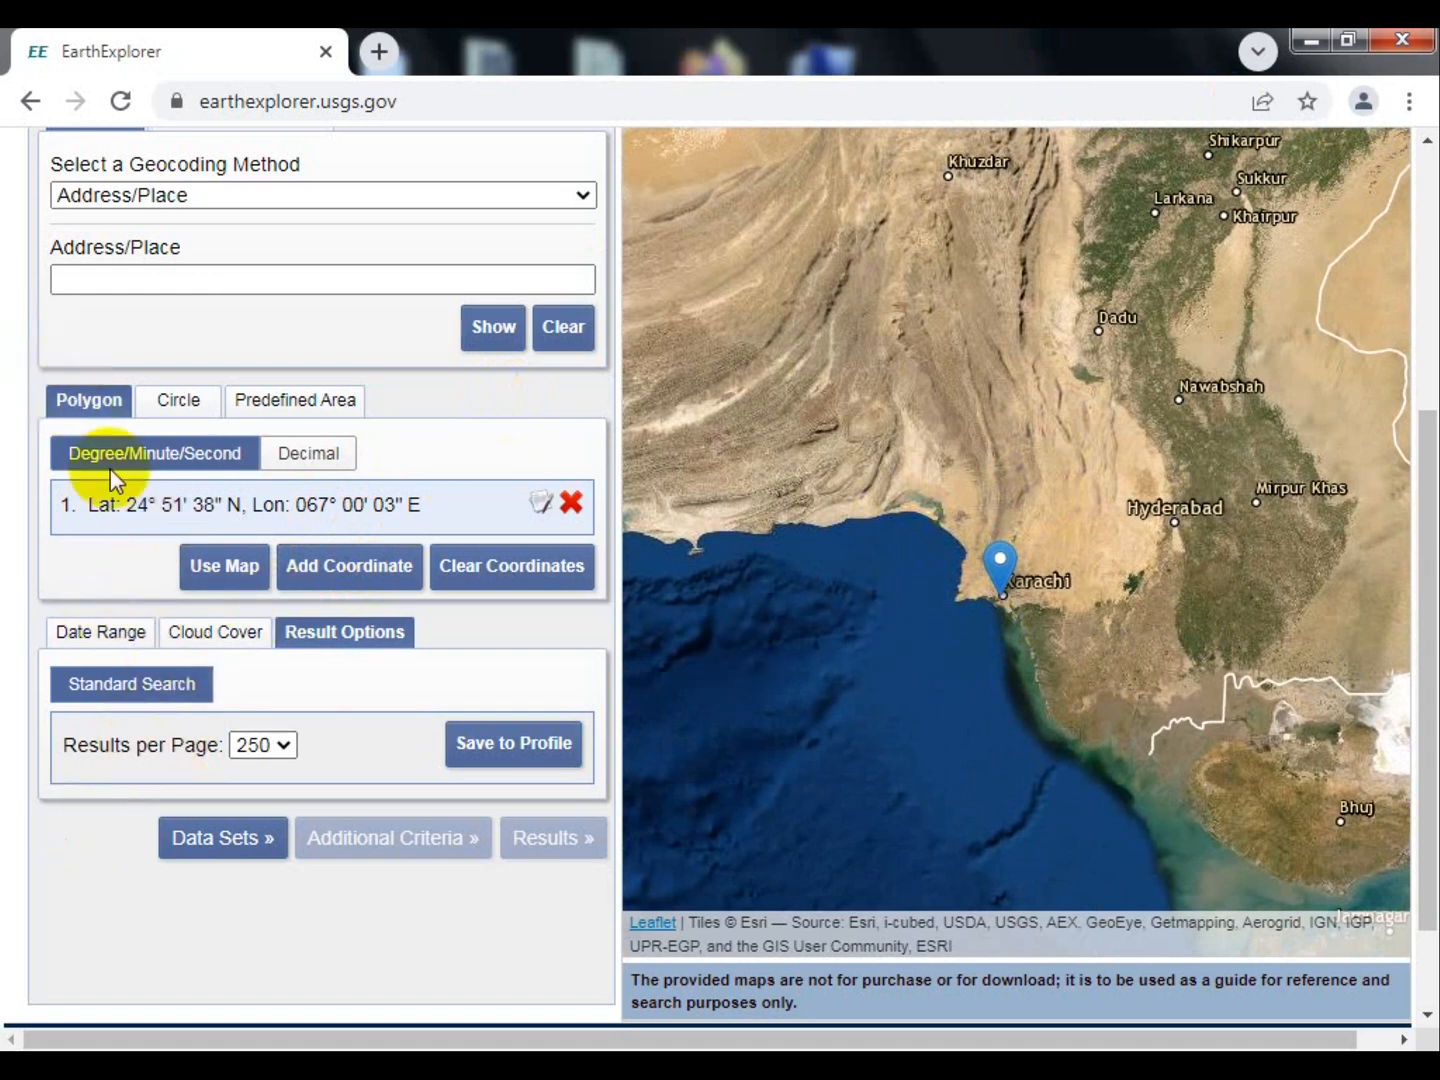
left_click(393, 565)
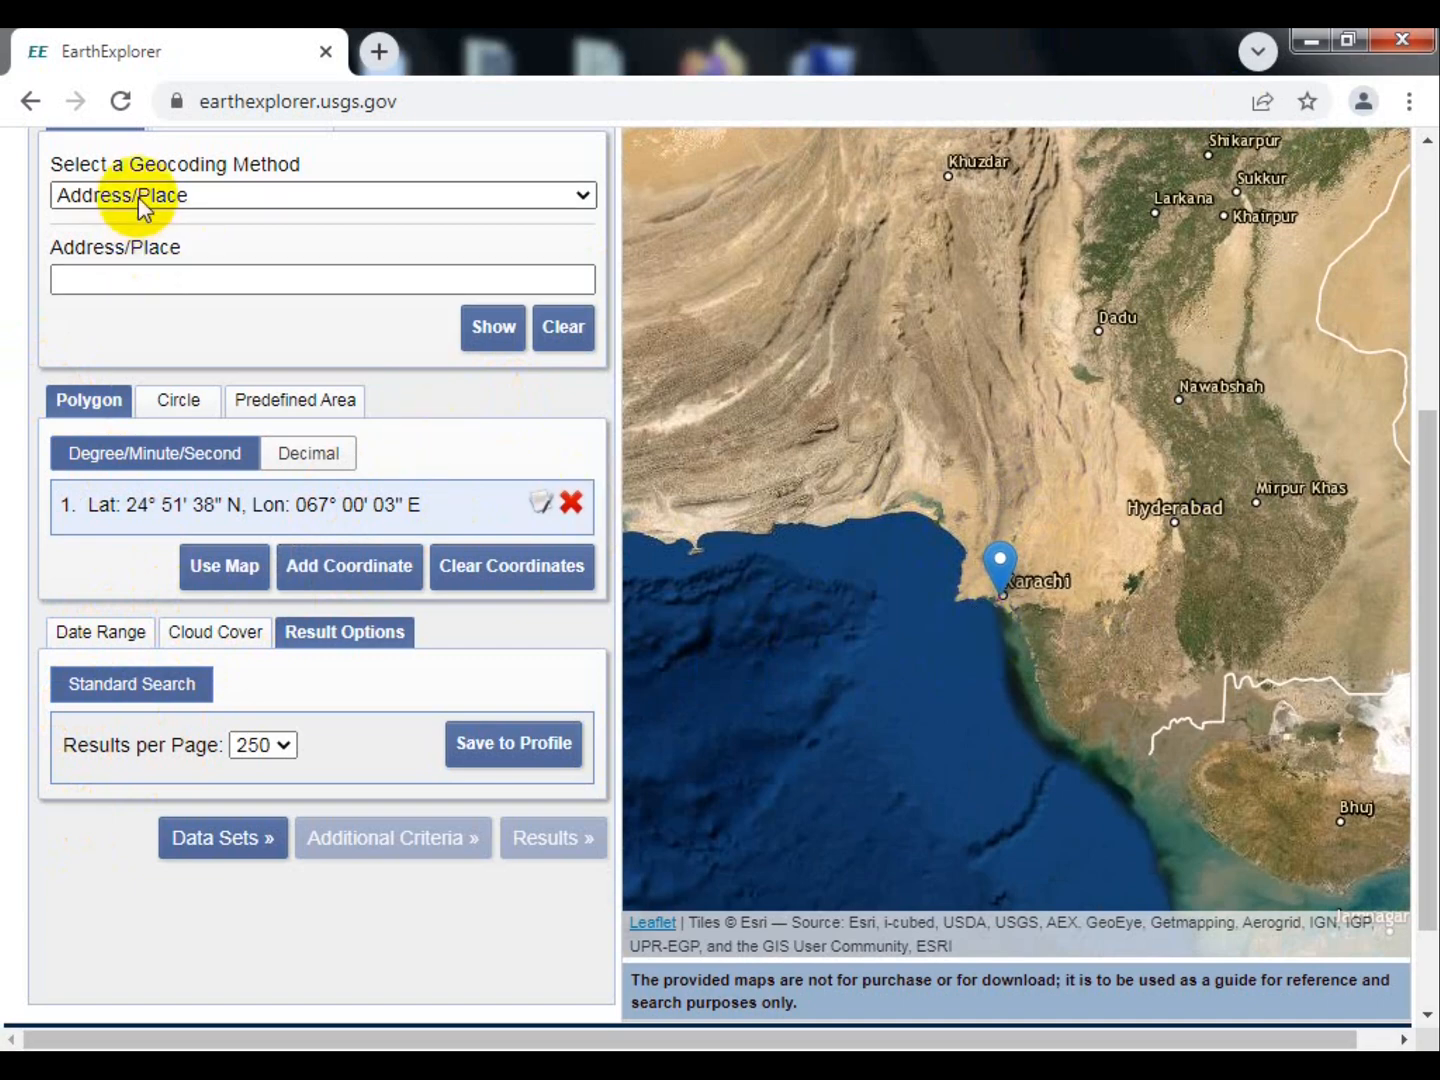
scroll(139, 205, "up", 2)
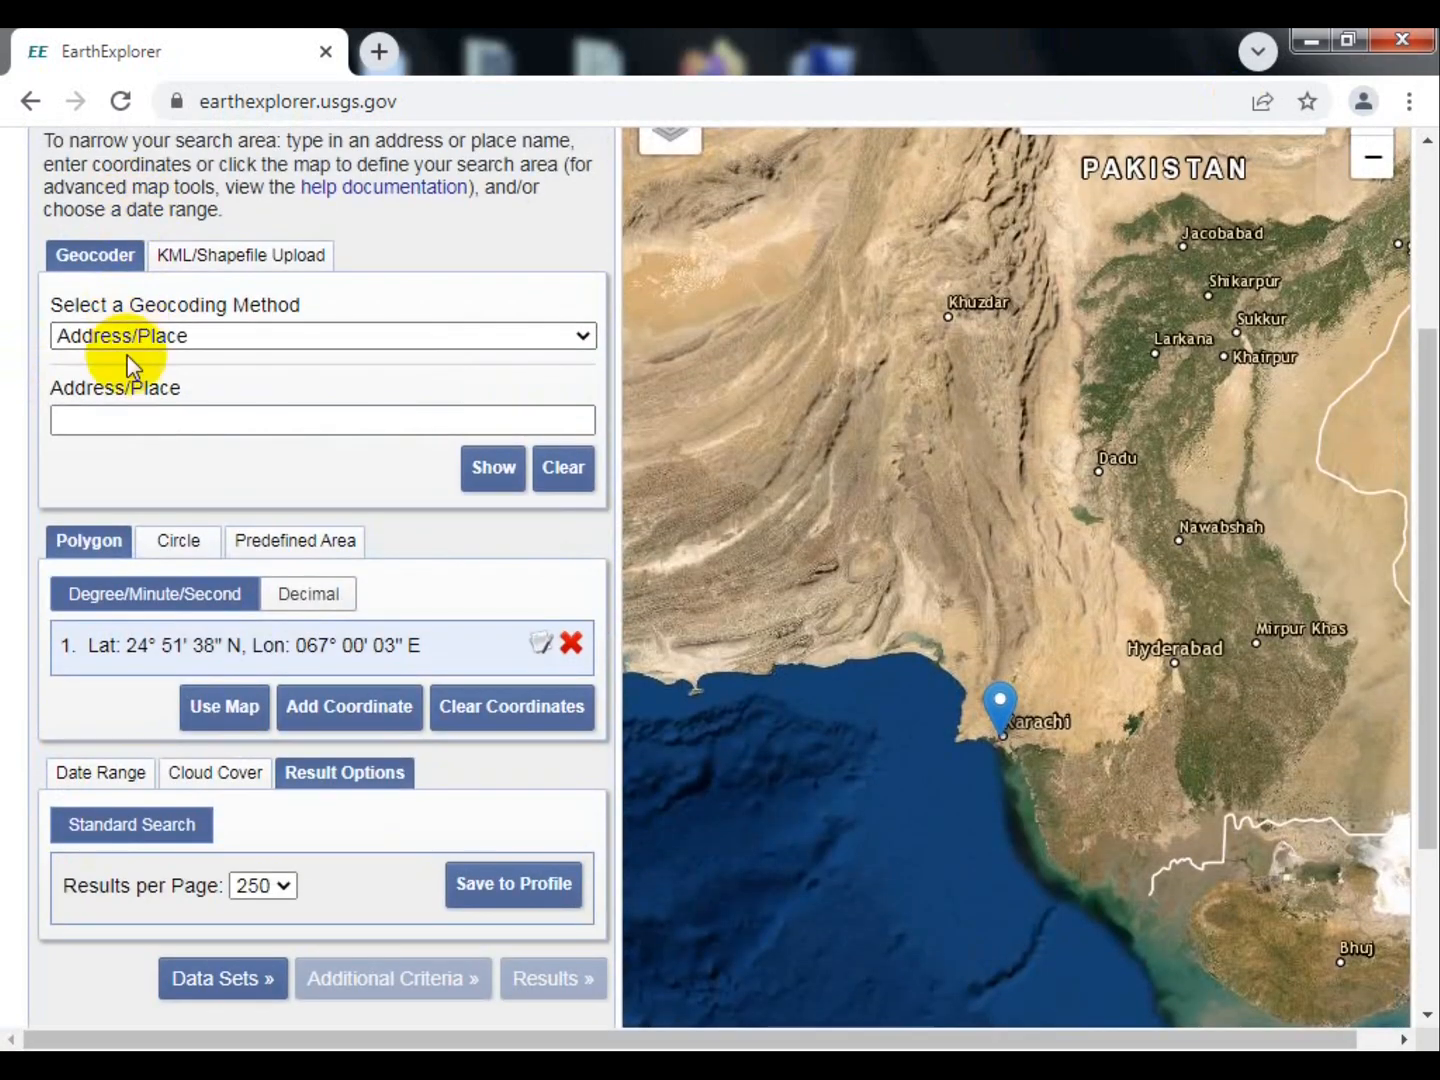
scroll(1004, 751, "up", 1)
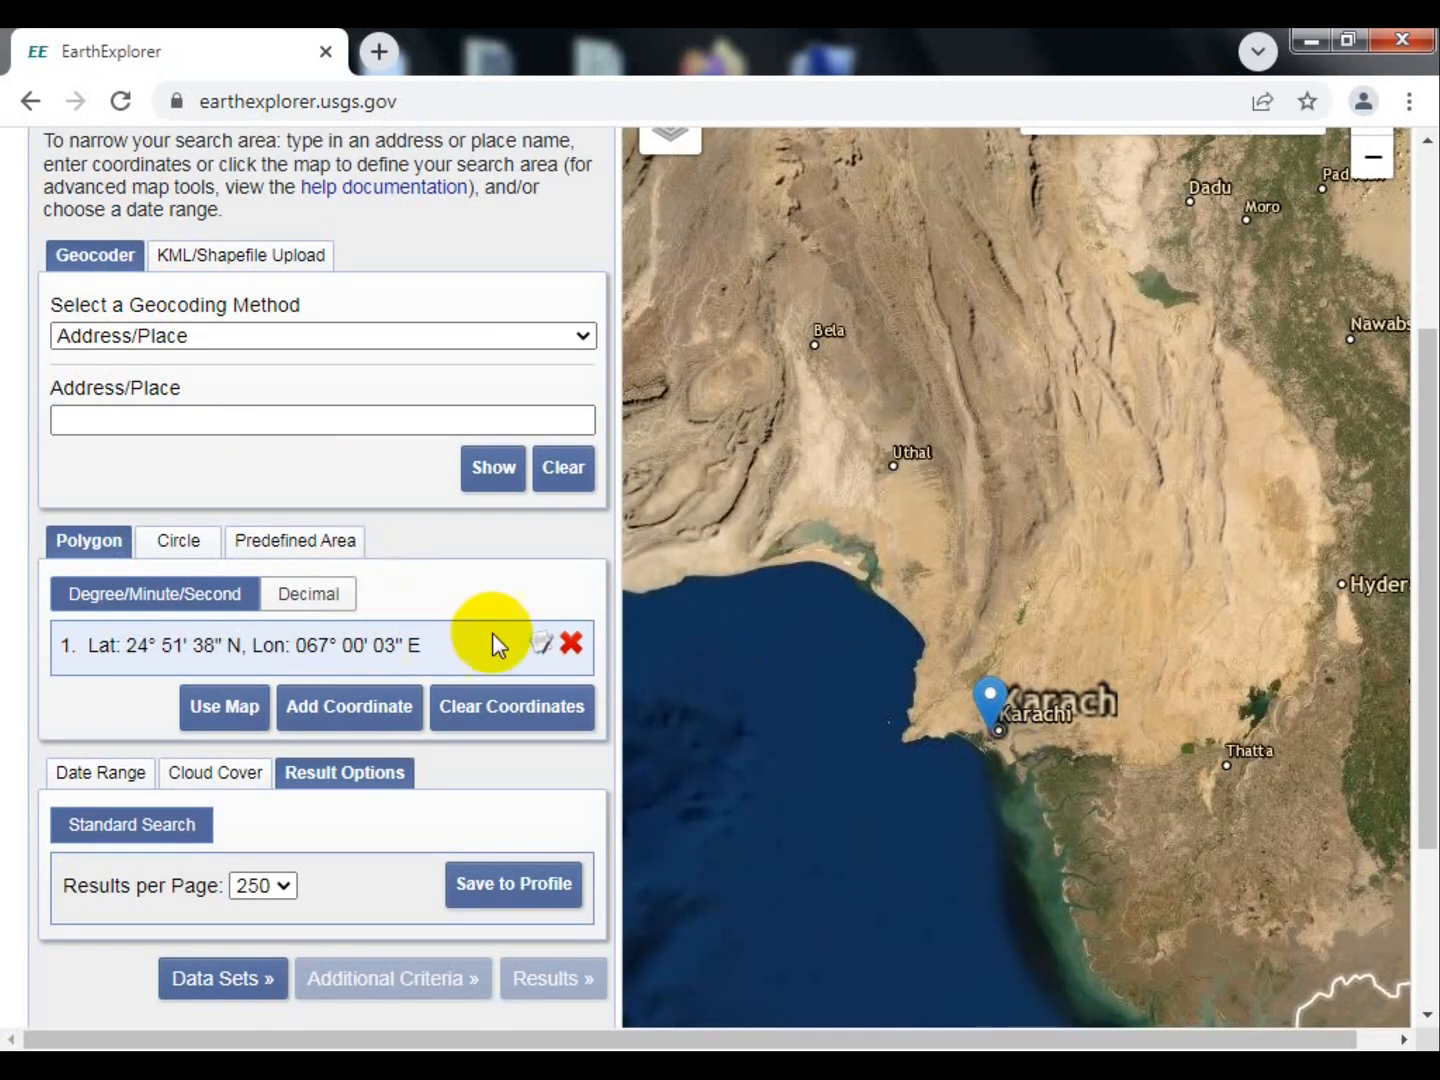
left_click(571, 646)
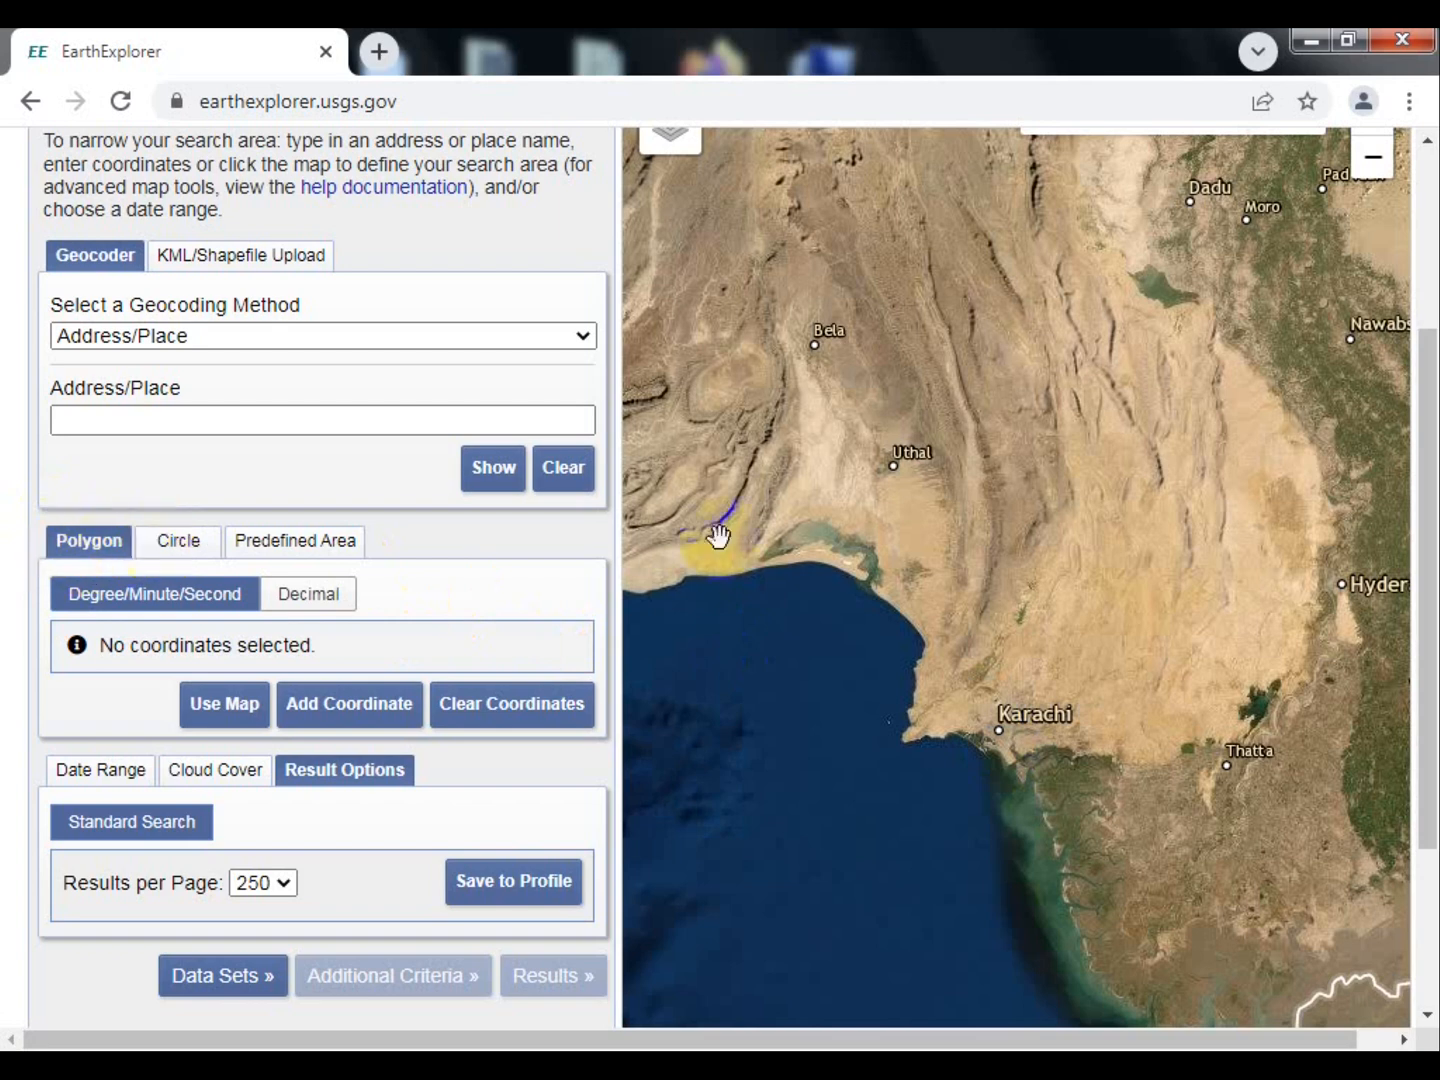
Step: Outline a five-point search polygon around Karachi on the map, moving its southeastern vertex to about 25° 02' N, 068° 00' E
left_click(931, 386)
left_click(743, 616)
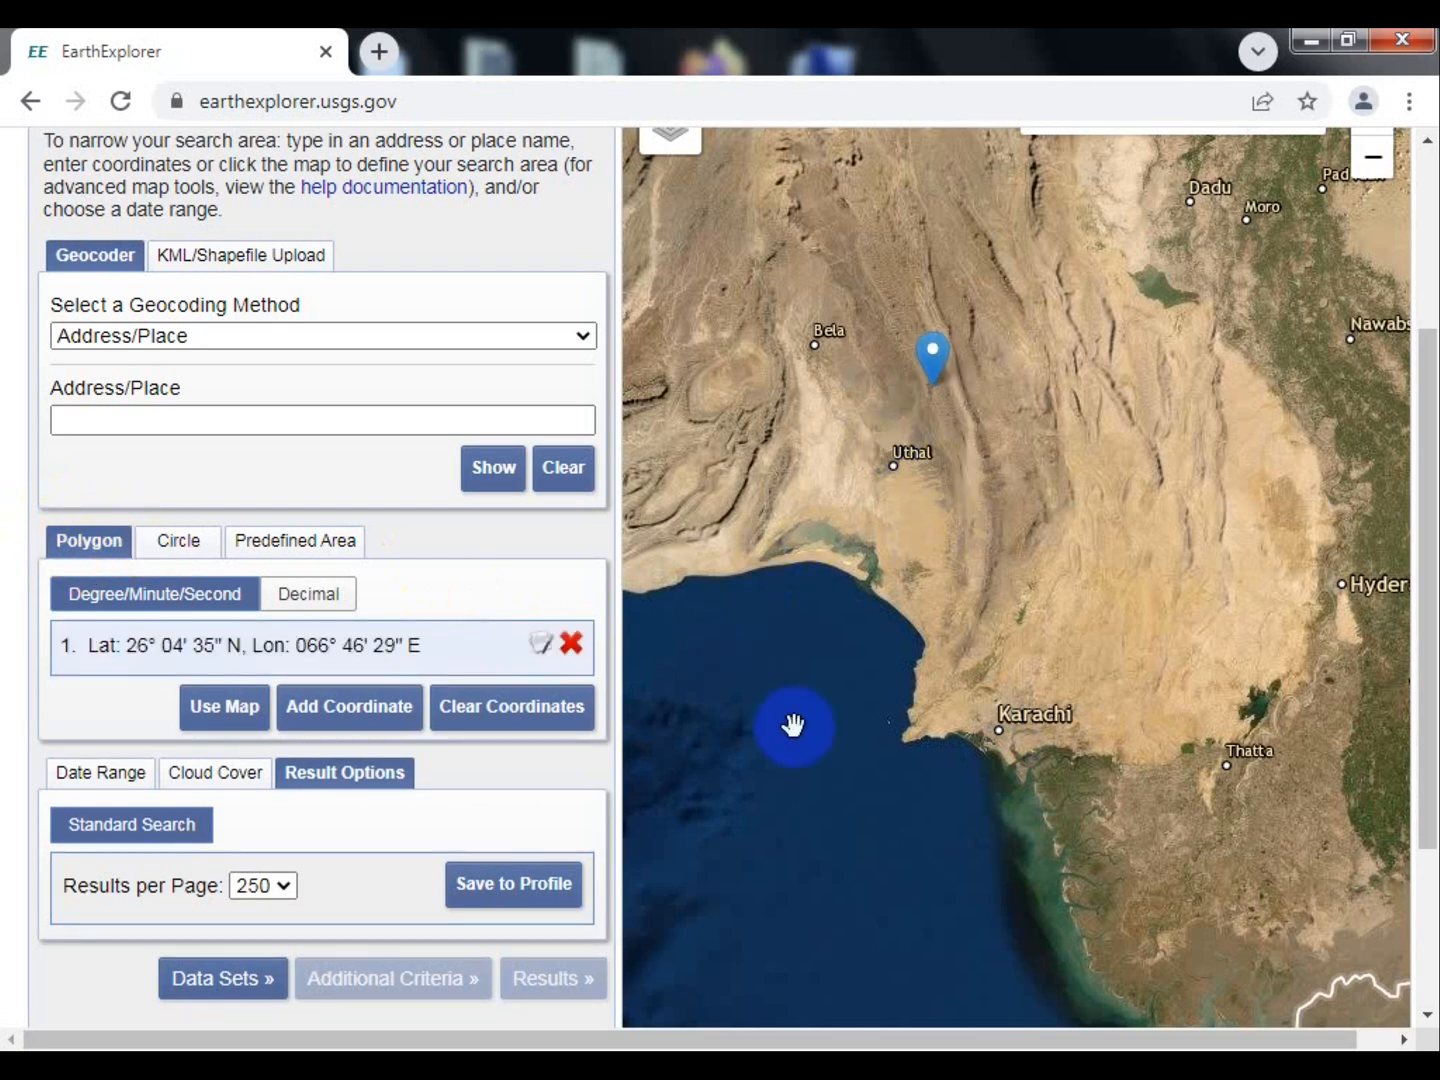
left_click(920, 915)
left_click(1073, 882)
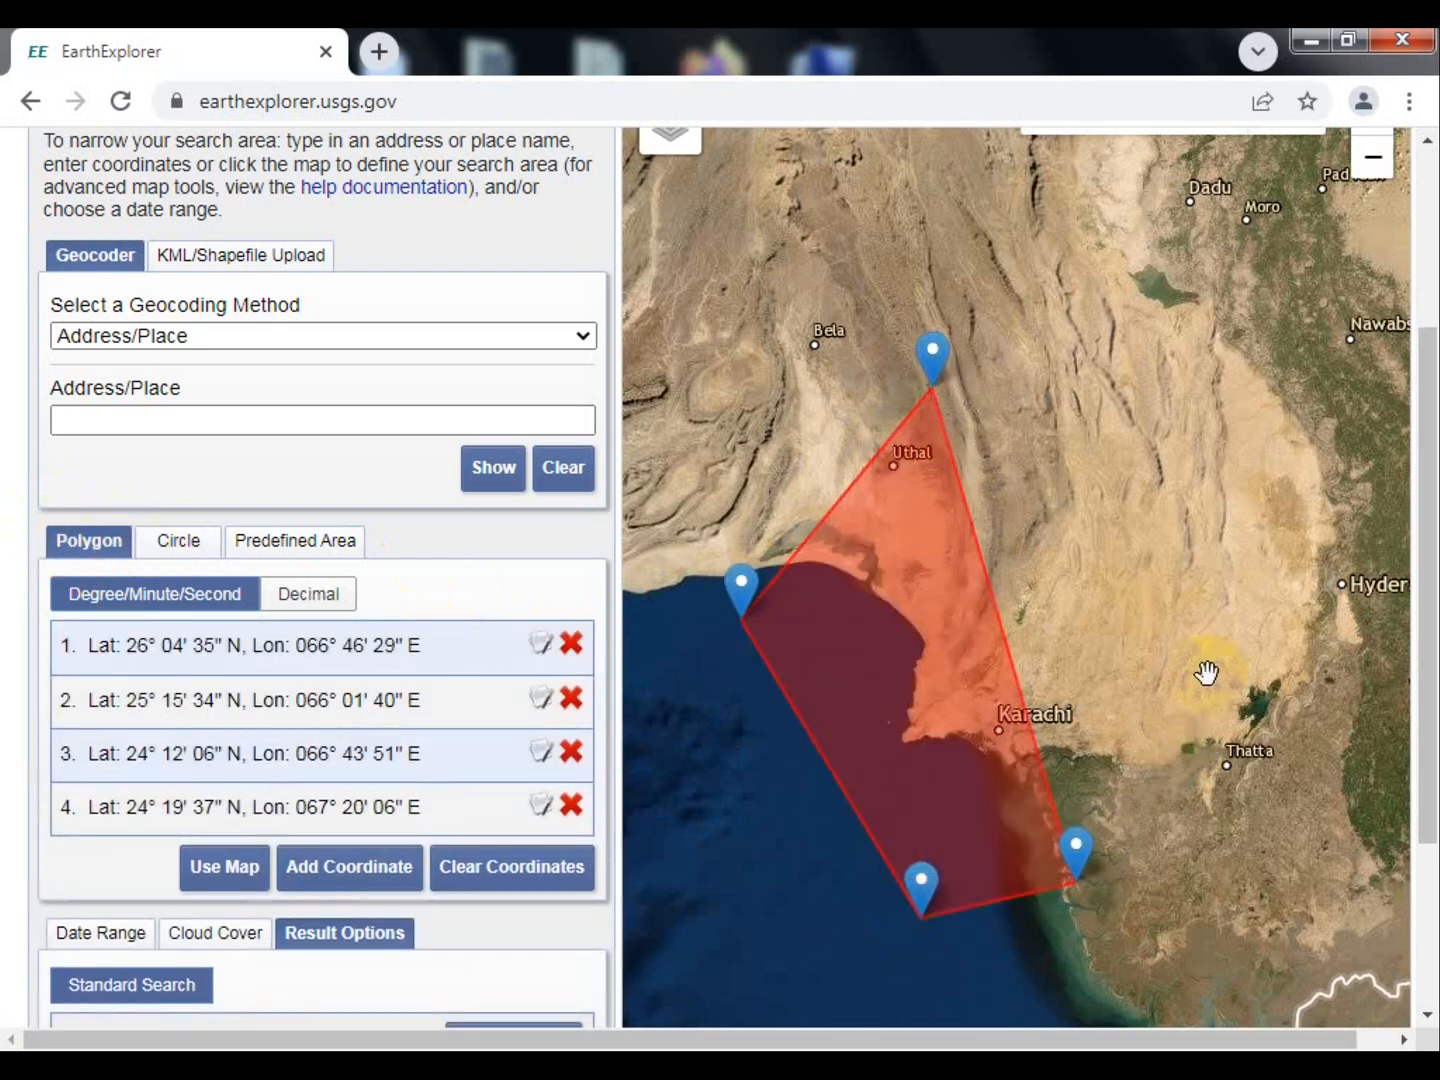
left_click(1160, 388)
mouse_move(1073, 871)
left_mouse_down()
mouse_move(1225, 750)
mouse_move(1263, 648)
left_mouse_up()
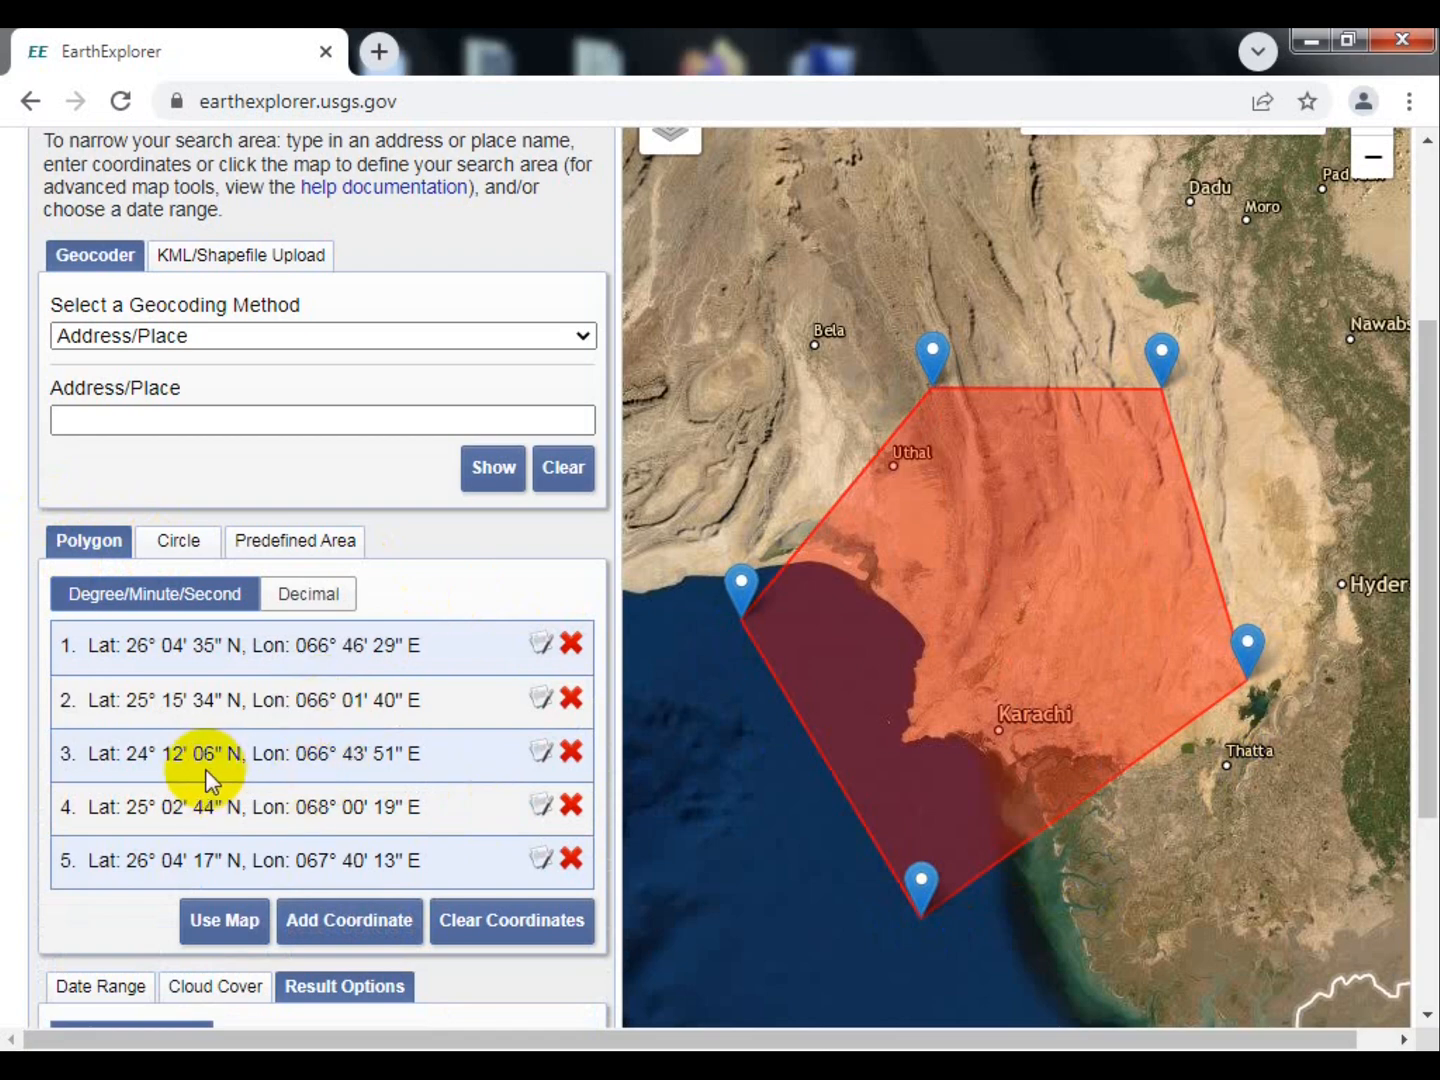
Step: Review the date range options and choose 250 results per page for the search
scroll(170, 671, "down", 3)
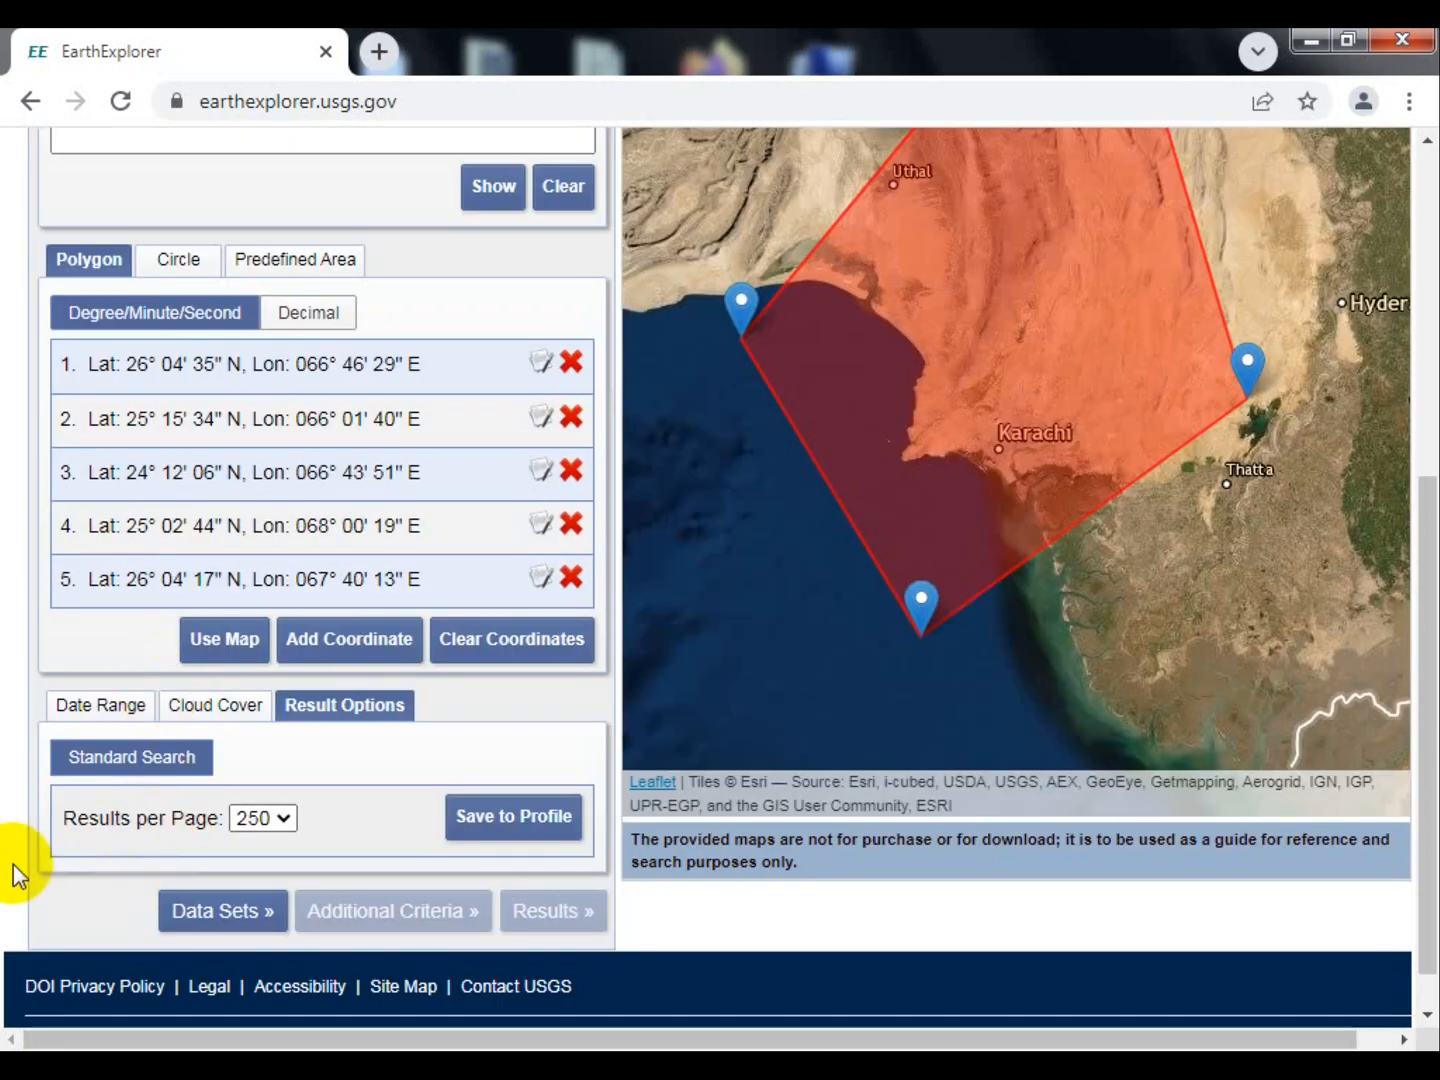
left_click(121, 704)
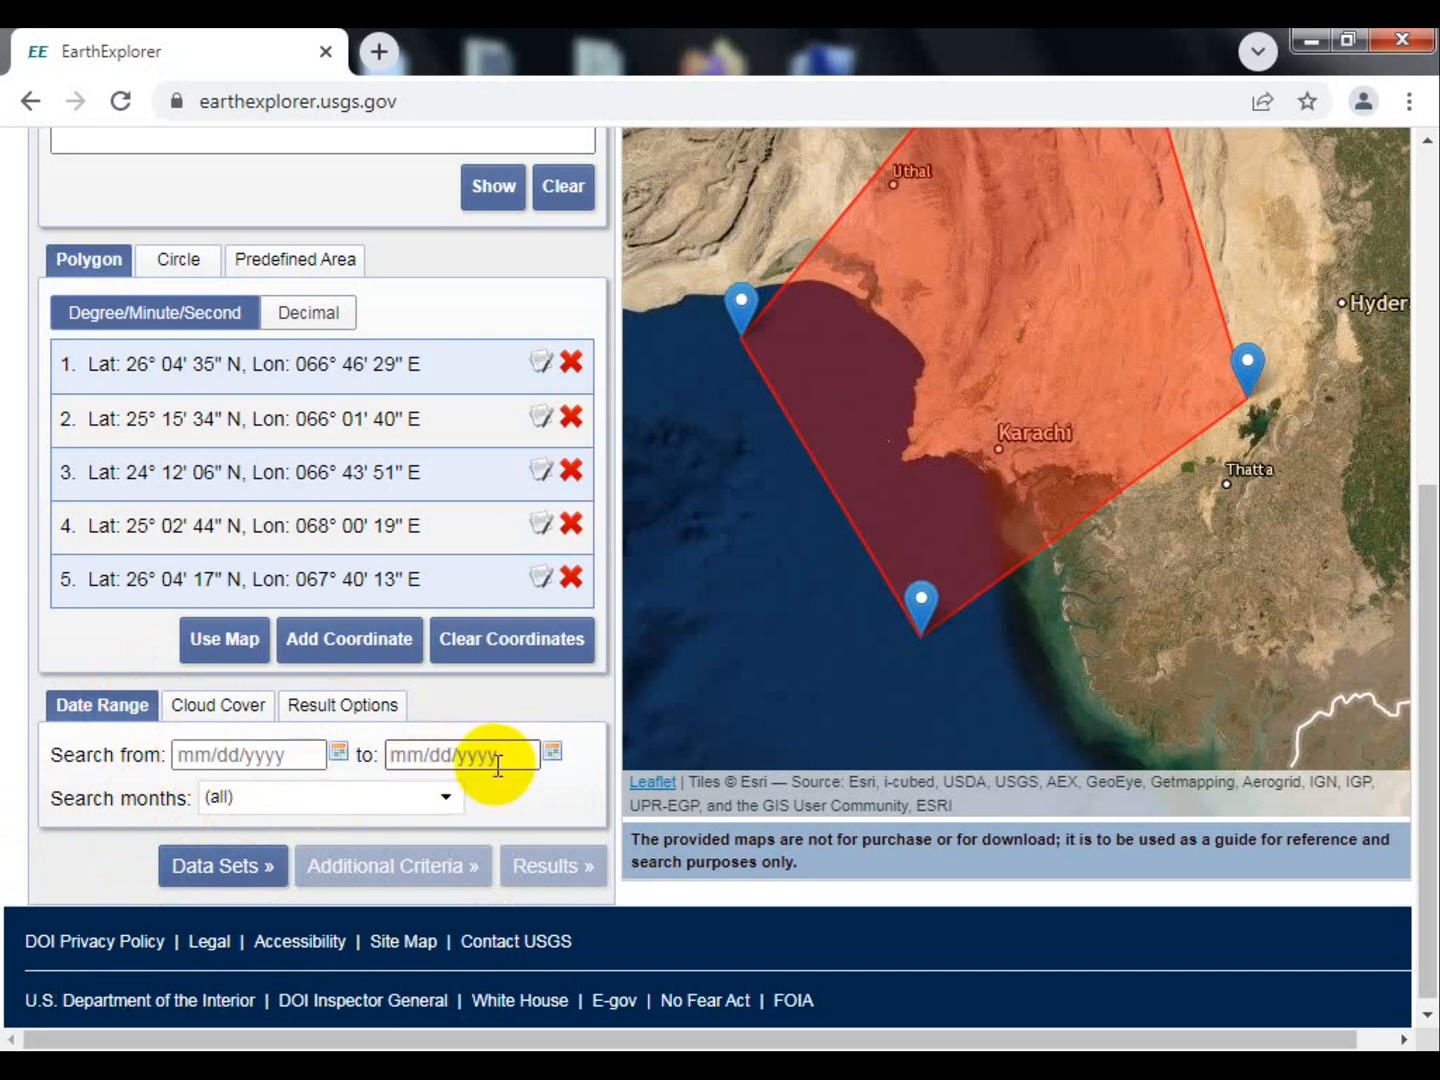
left_click(312, 712)
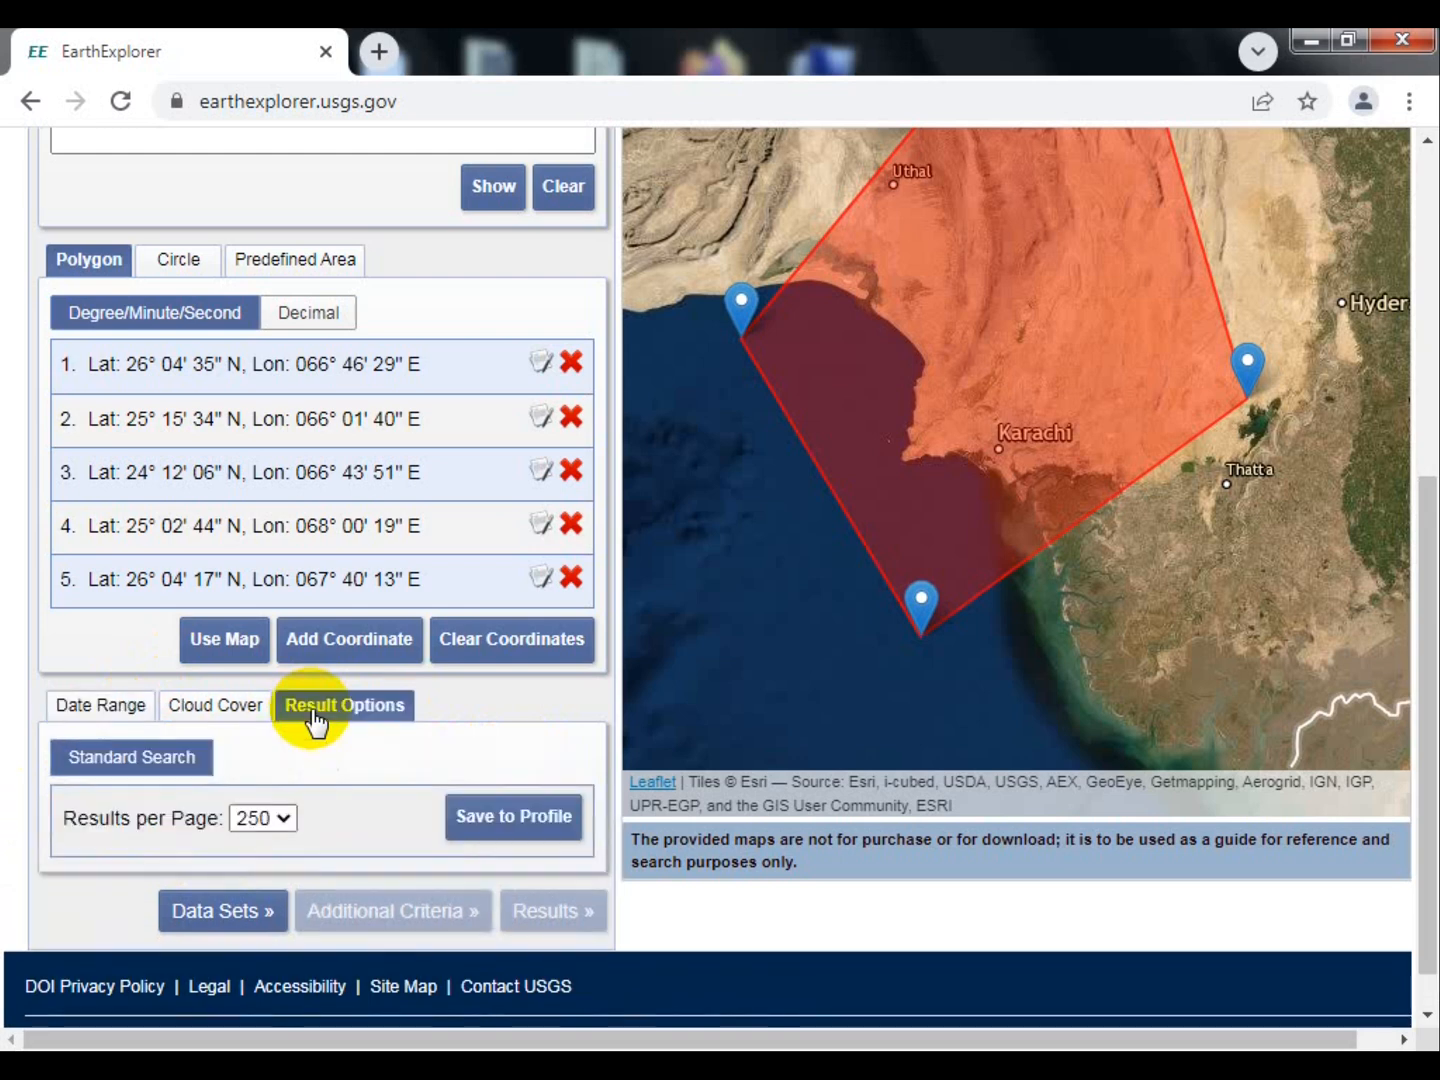
left_click(263, 820)
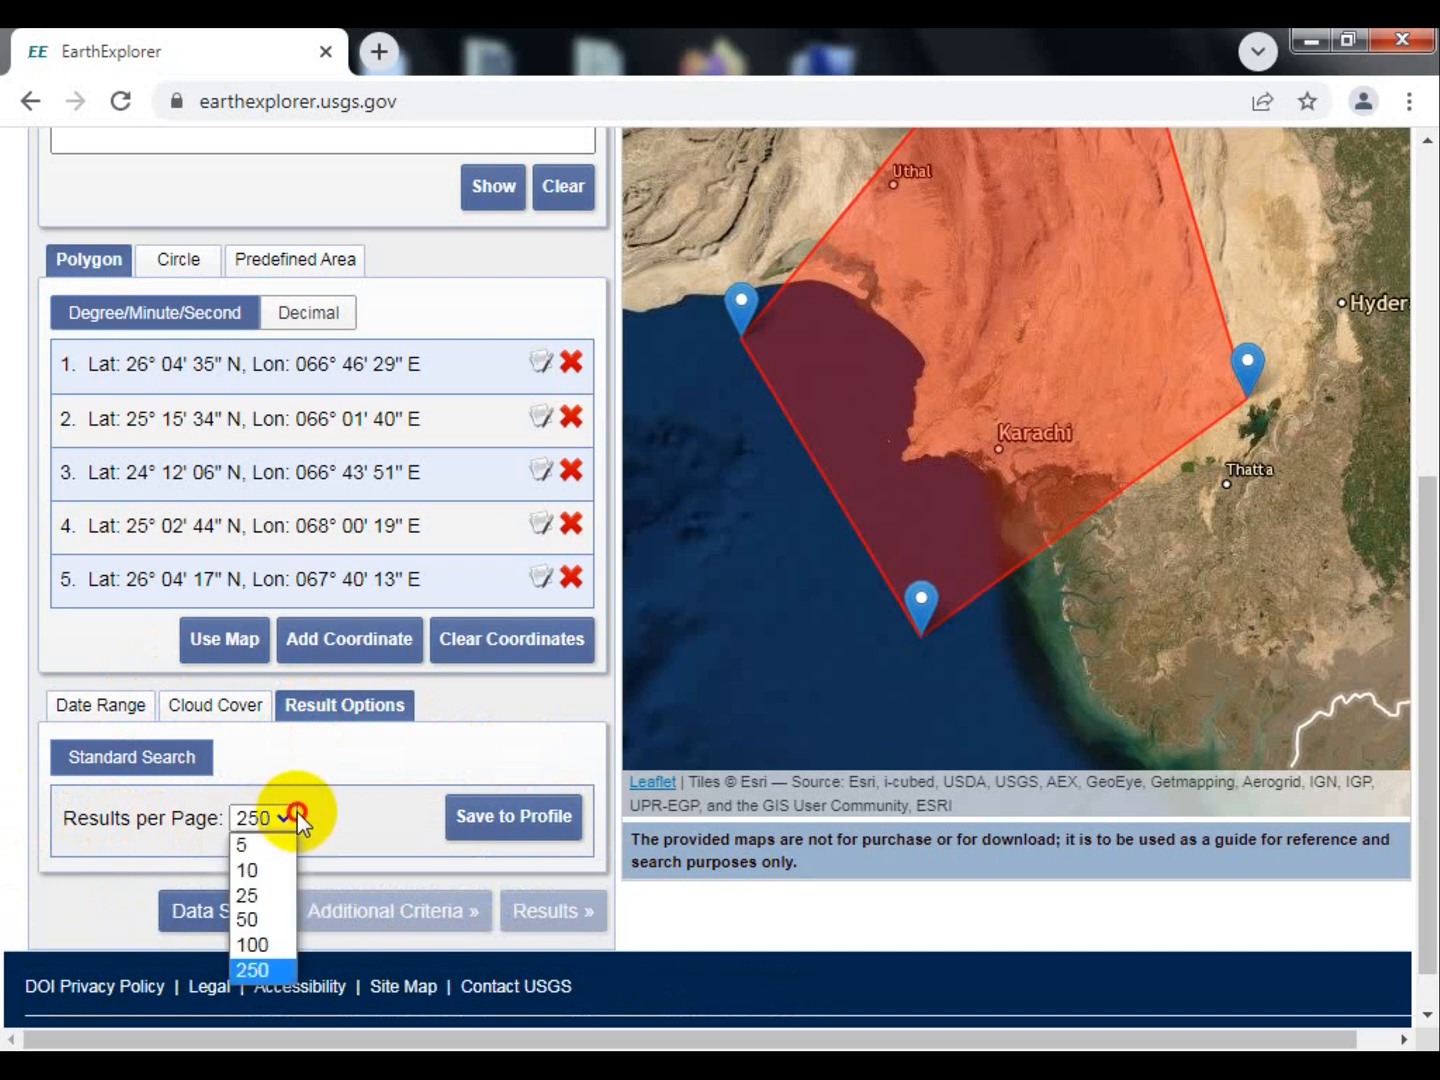
left_click(253, 966)
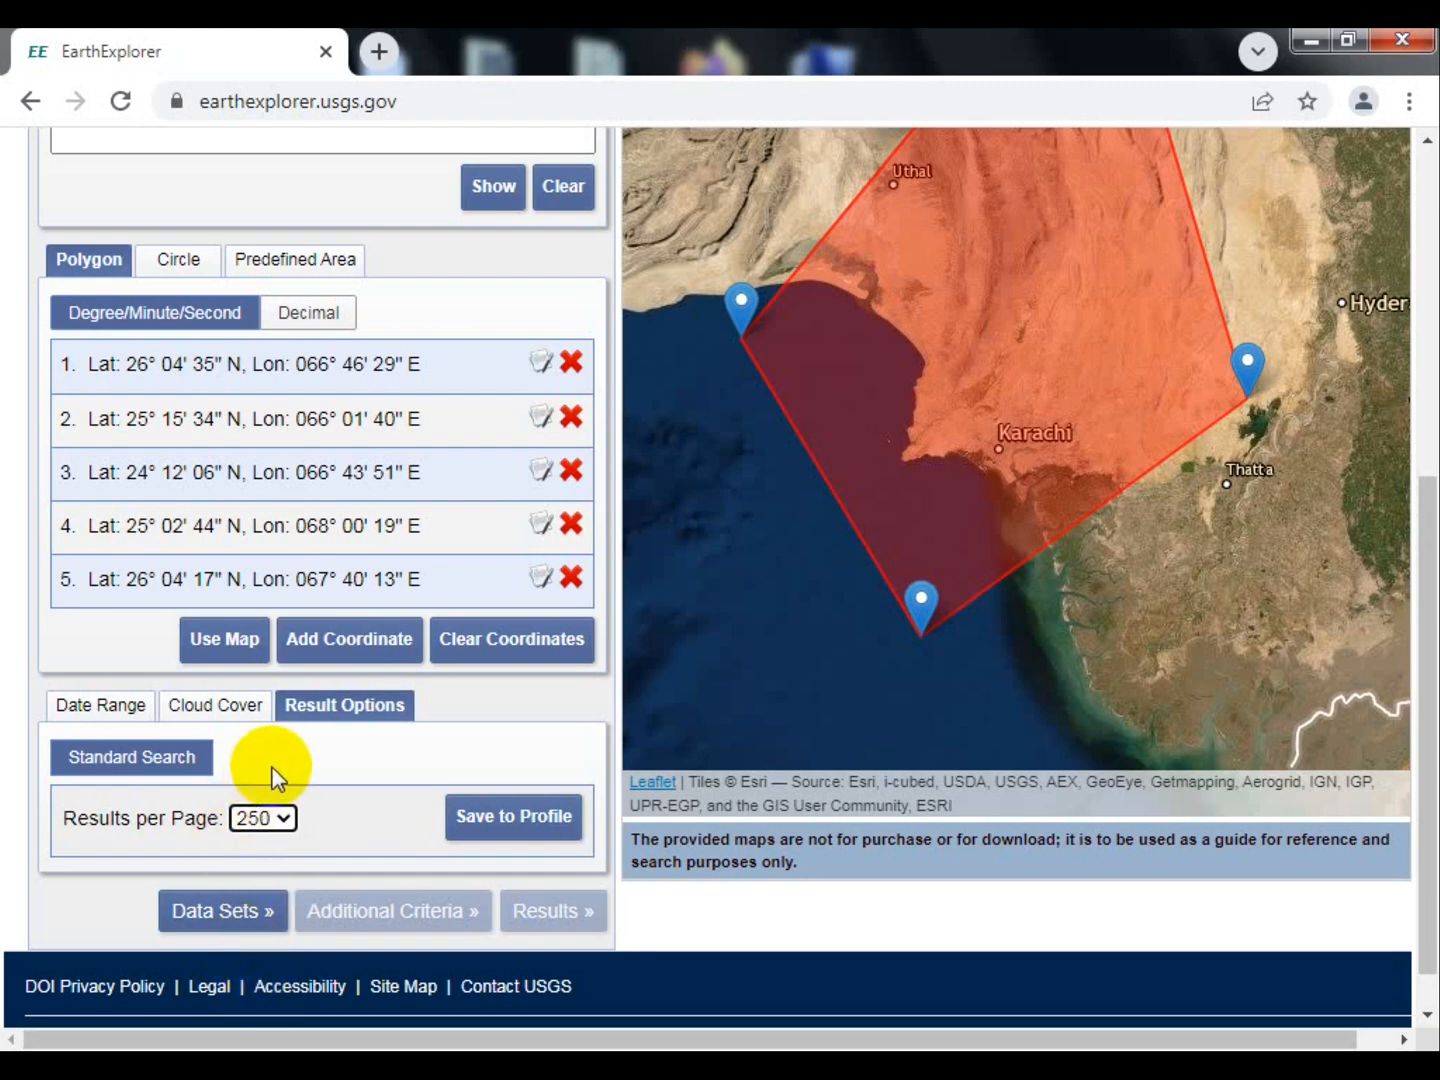
scroll(299, 783, "up", 5)
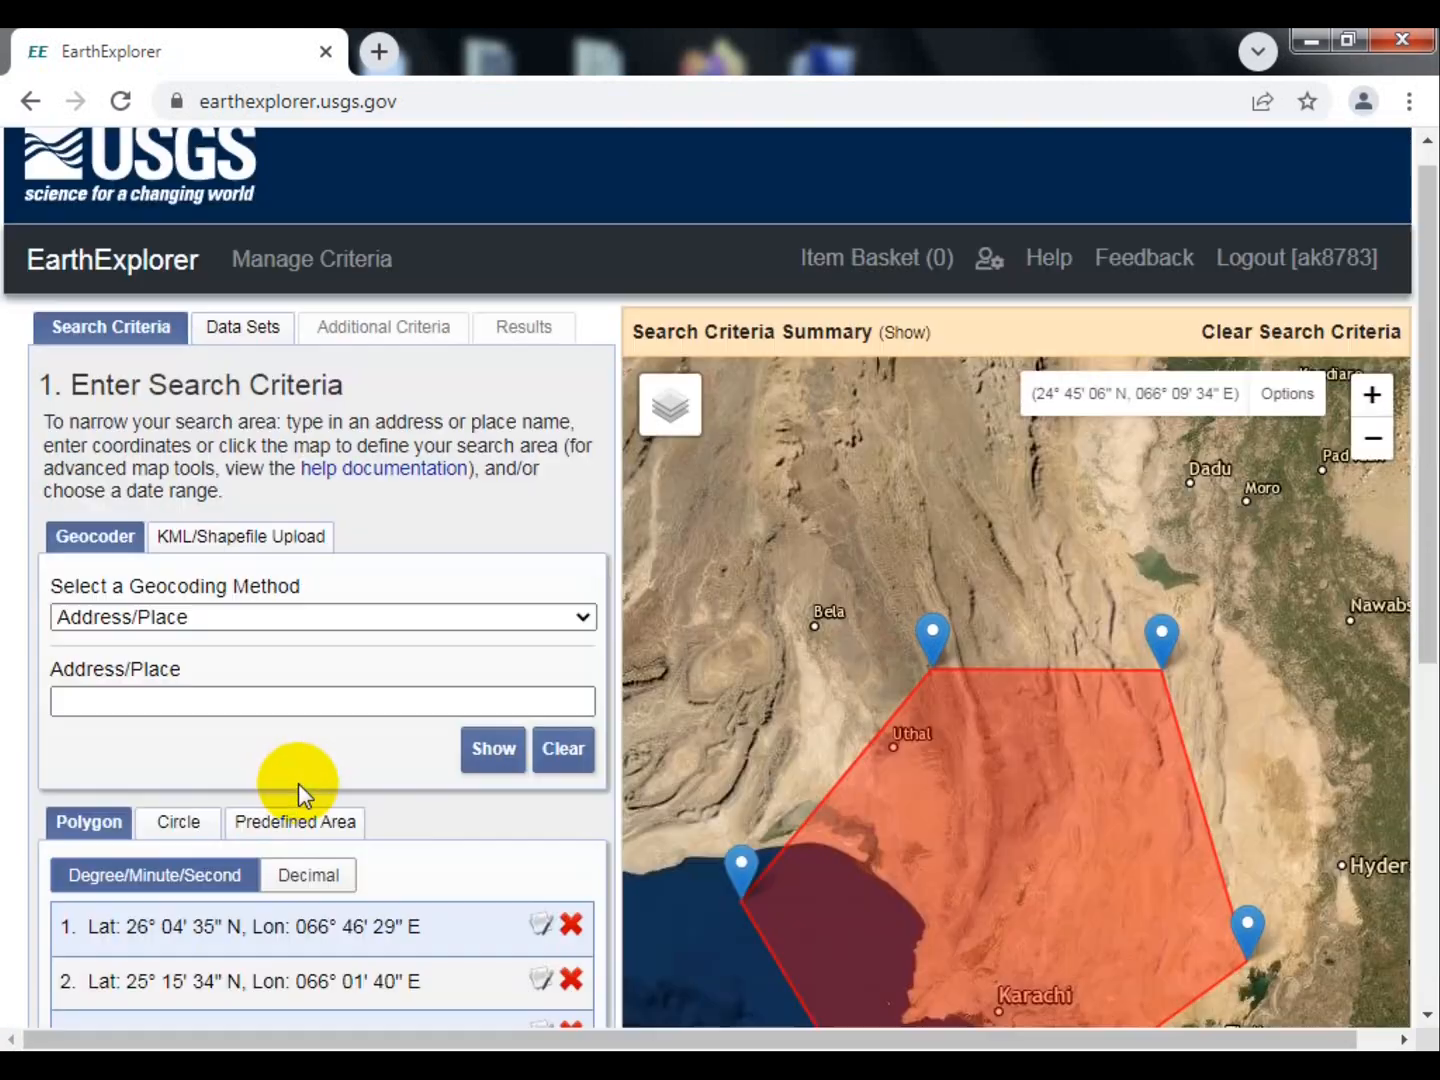
Step: Select the Landsat 8-9 OLI/TIRS C2 L2 data set under Landsat Collection 2 Level-2 and load its search results
left_click(218, 333)
scroll(141, 975, "down", 4)
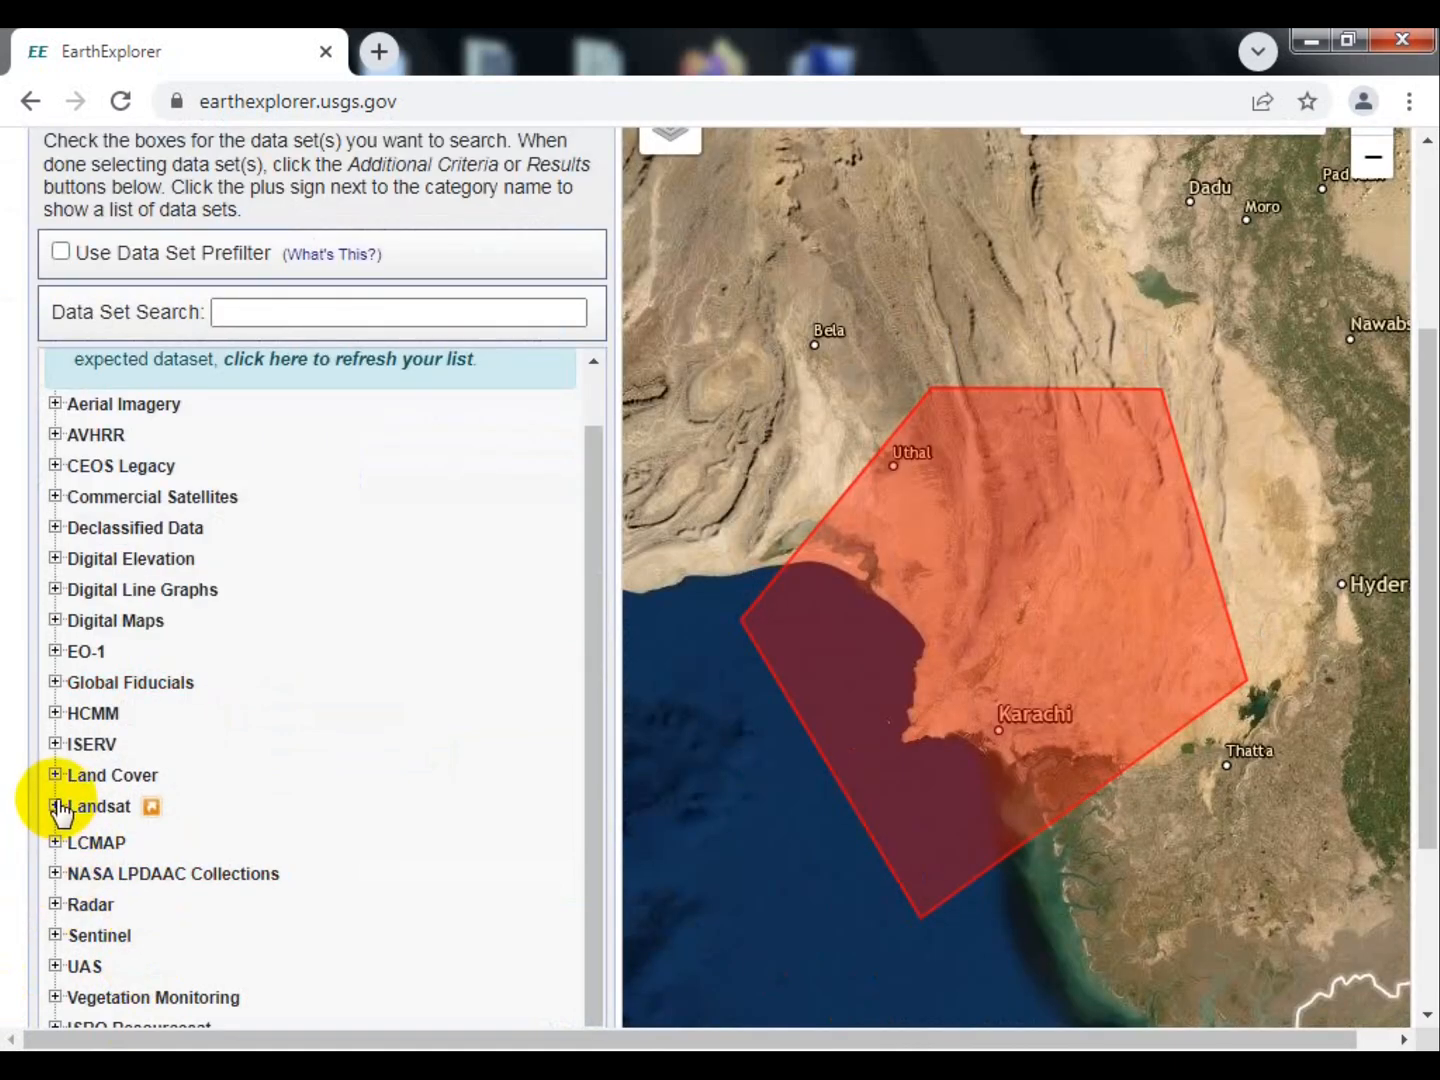
left_click(56, 806)
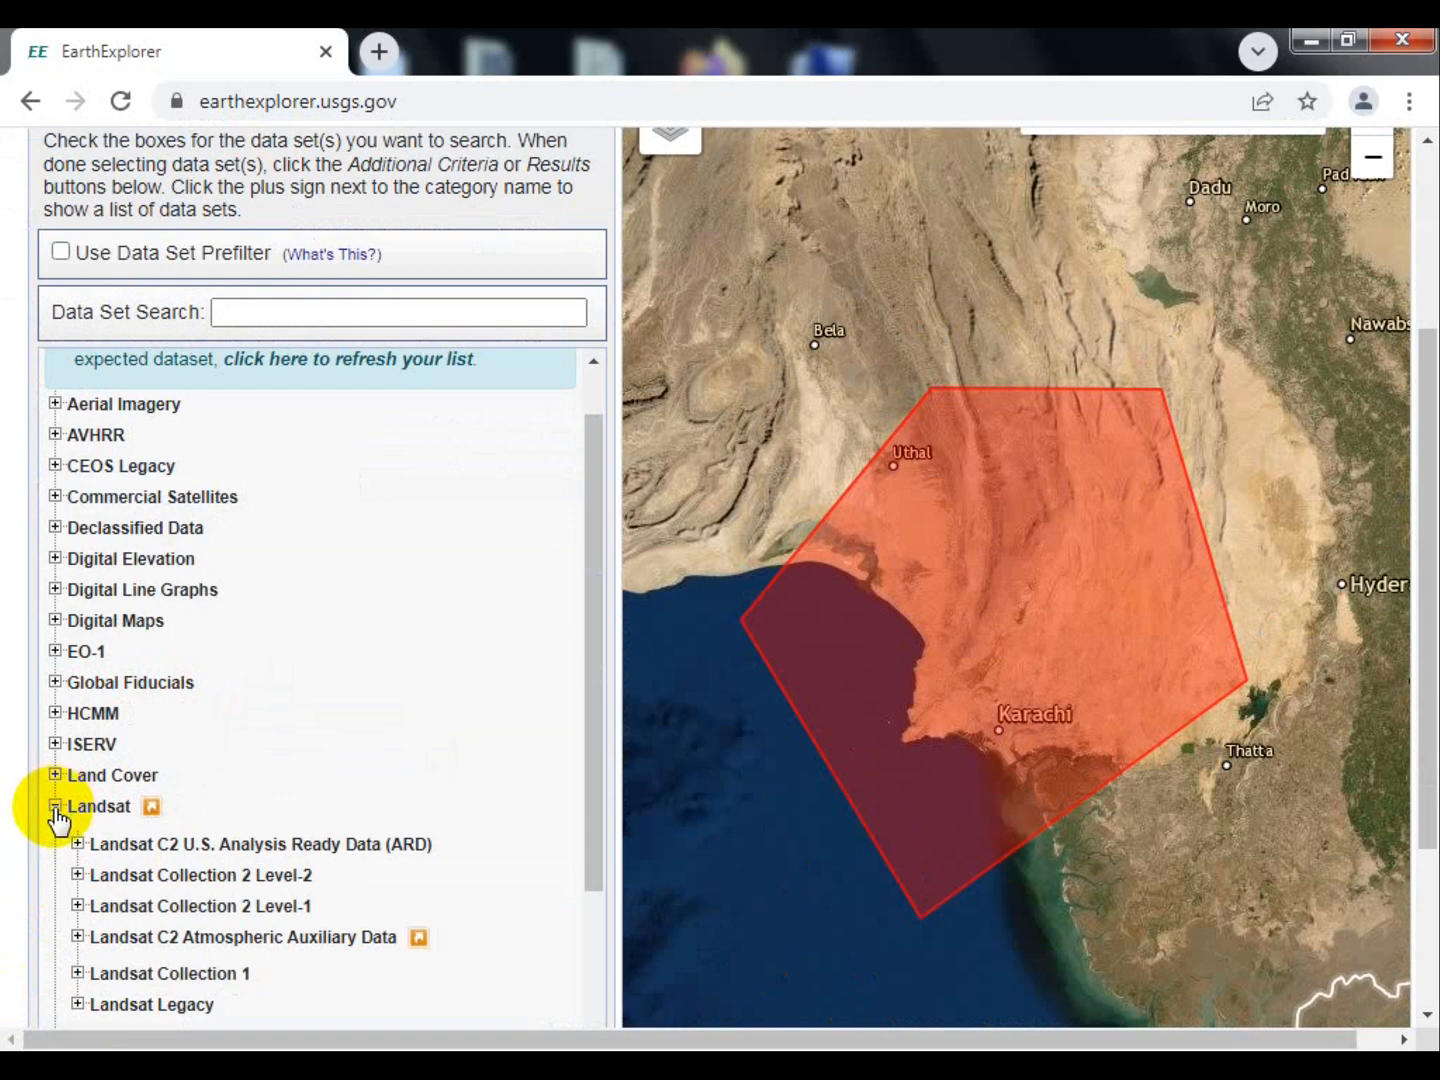
left_click(77, 876)
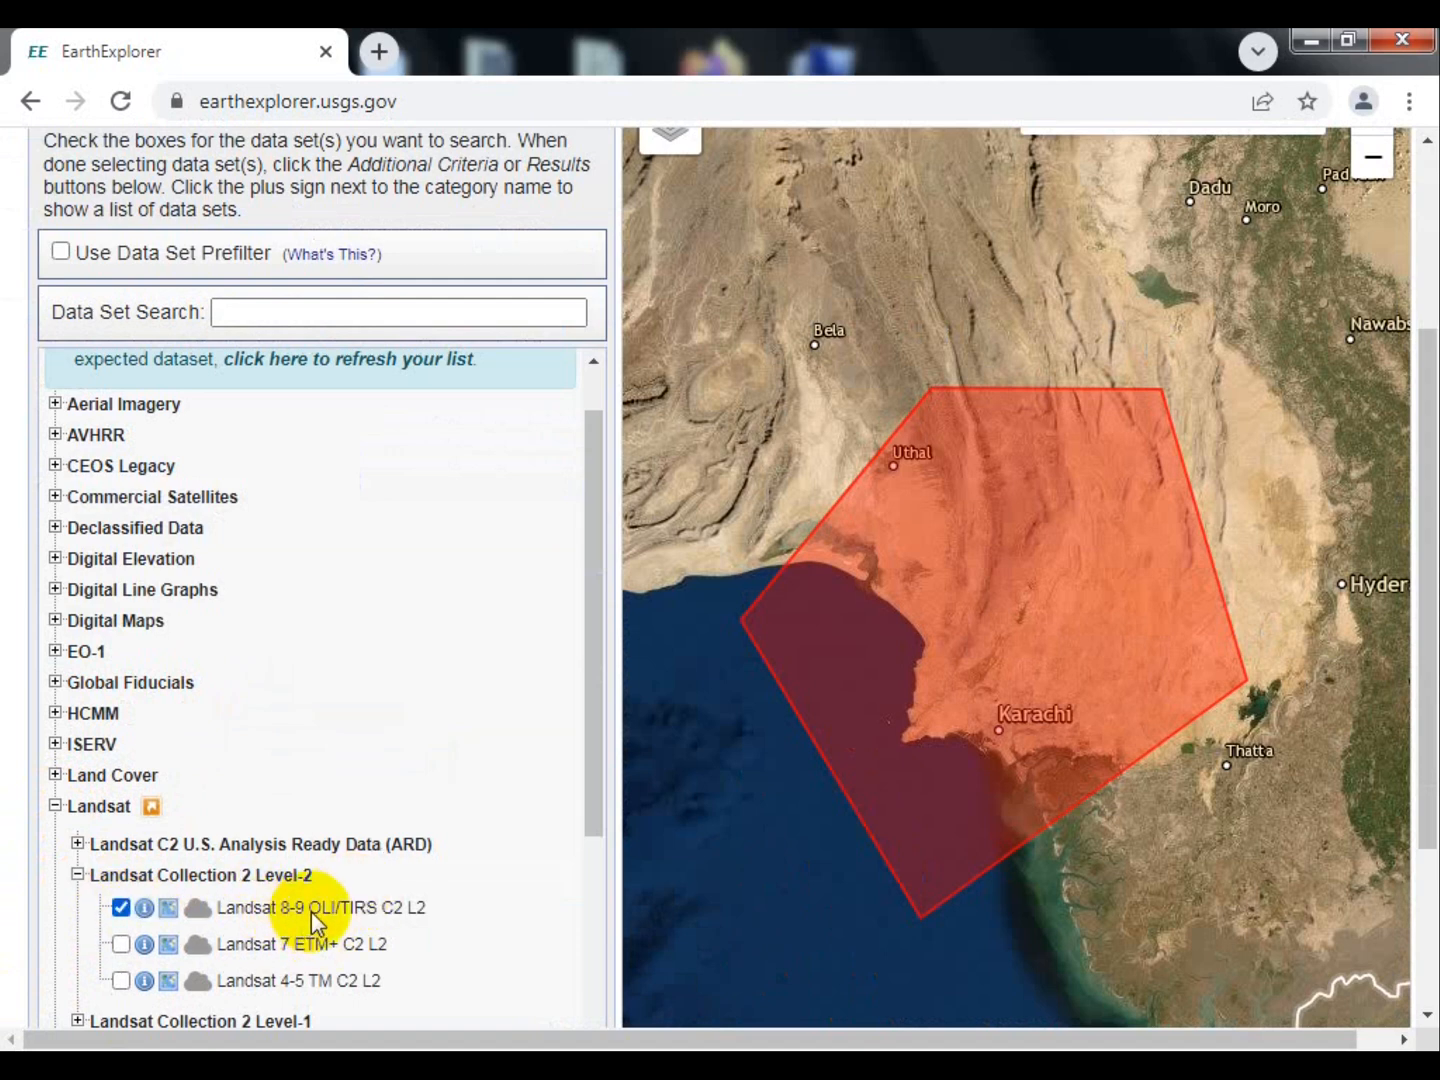
left_click_drag(590, 634, 604, 587)
left_click_drag(1431, 527, 1438, 361)
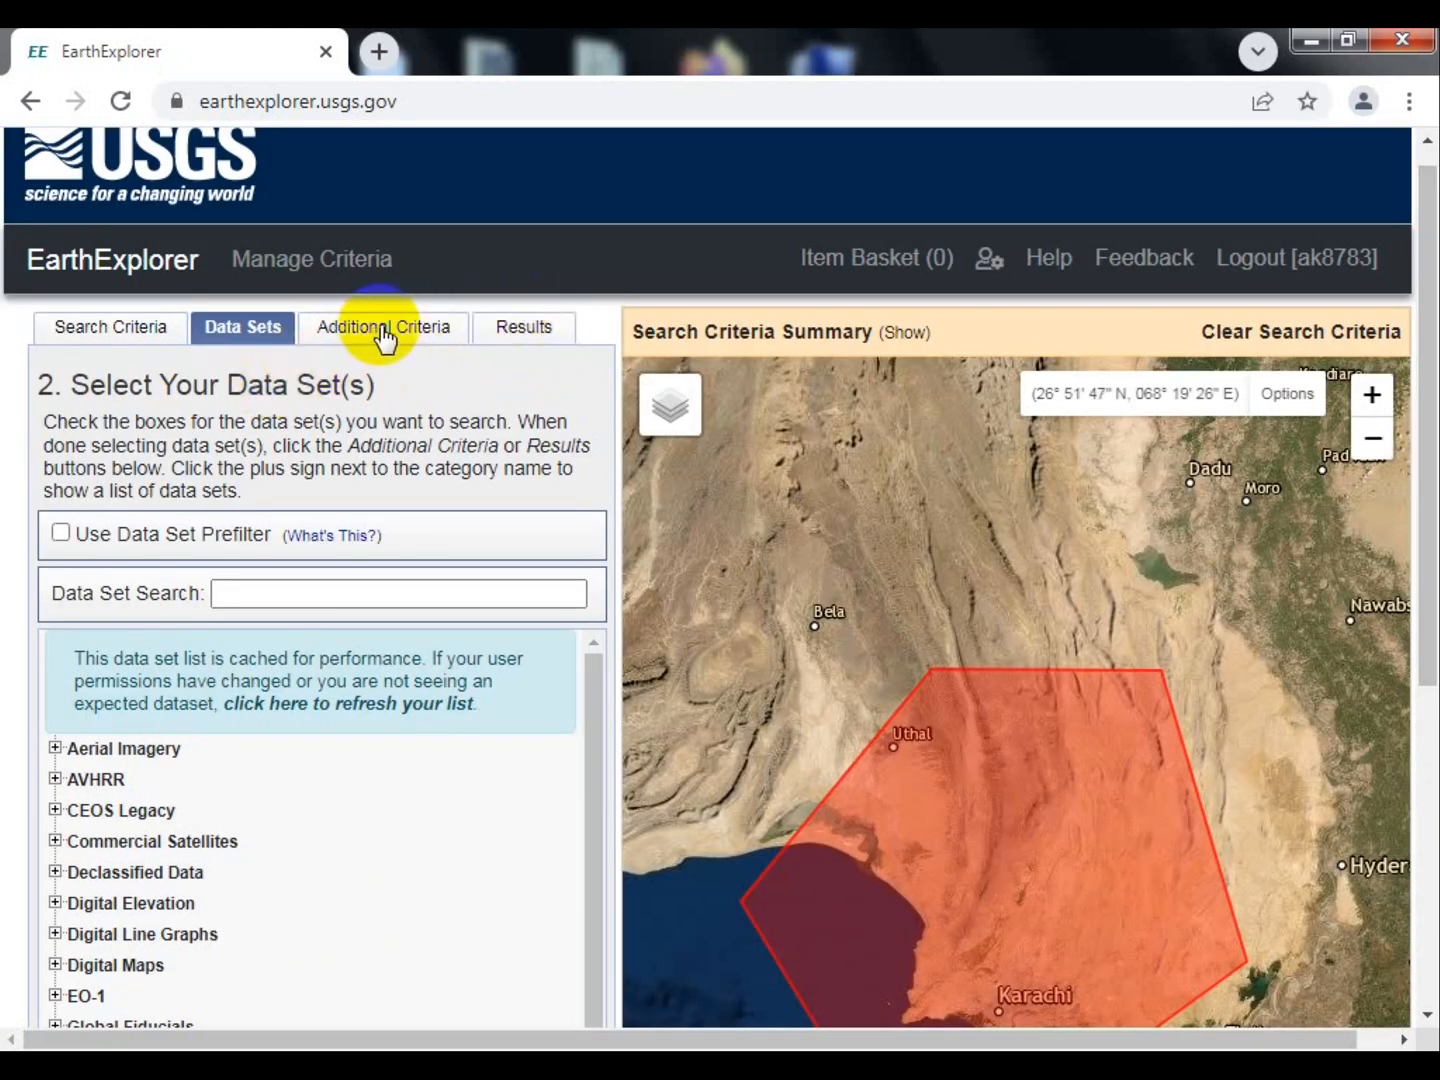
left_click(536, 326)
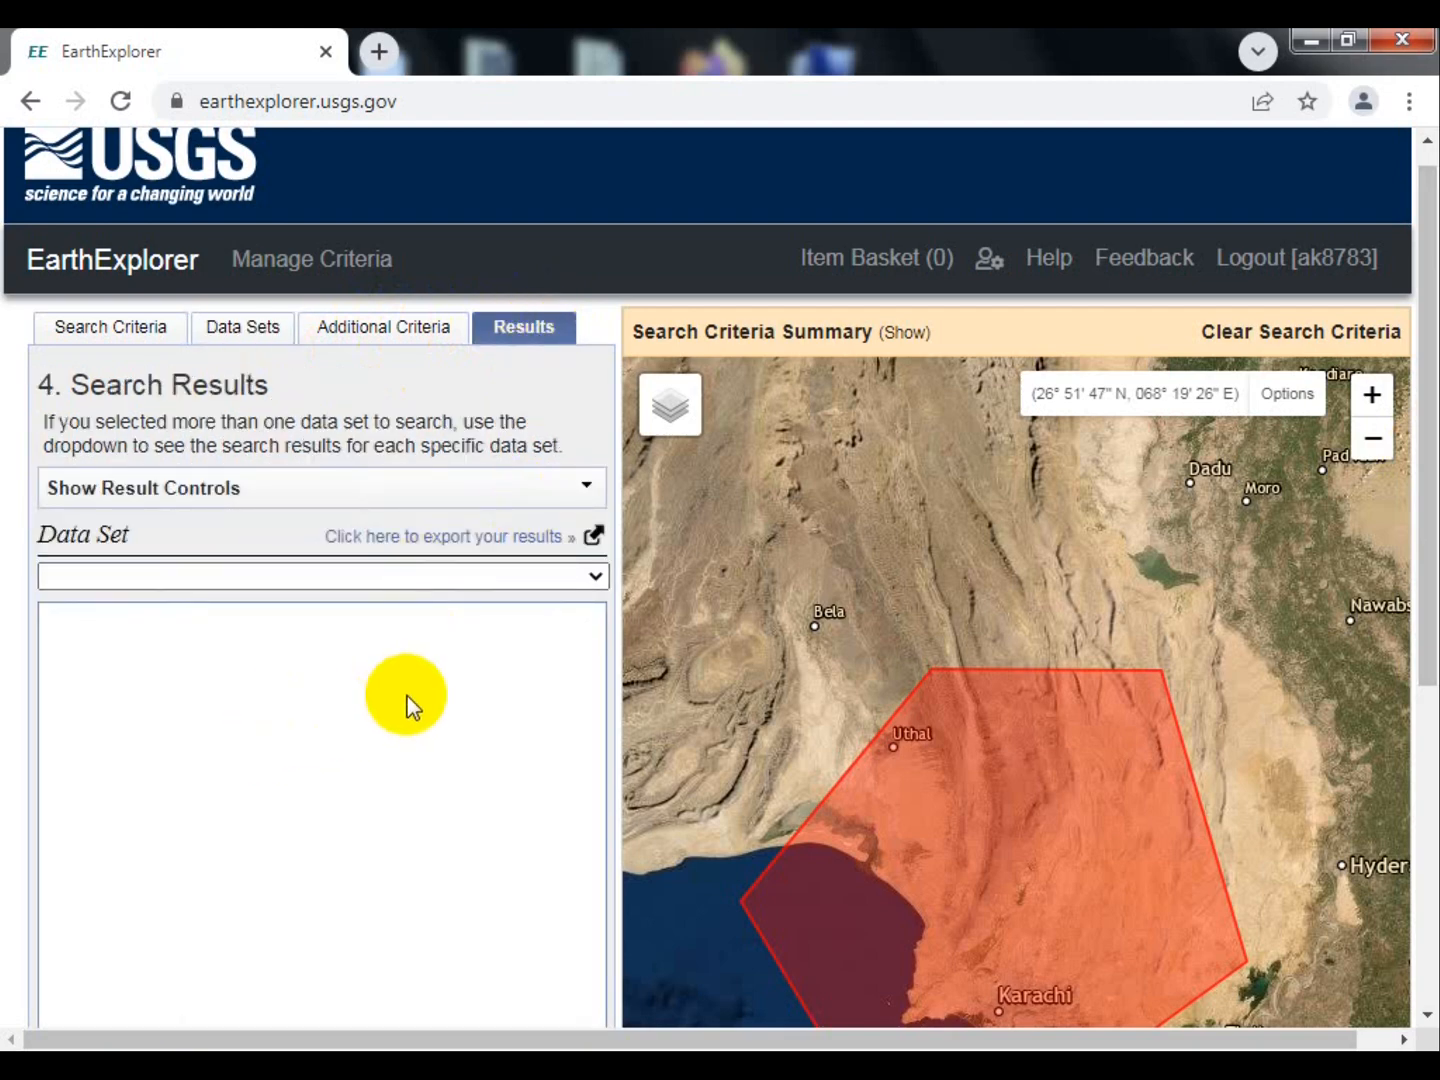
scroll(390, 695, "down", 2)
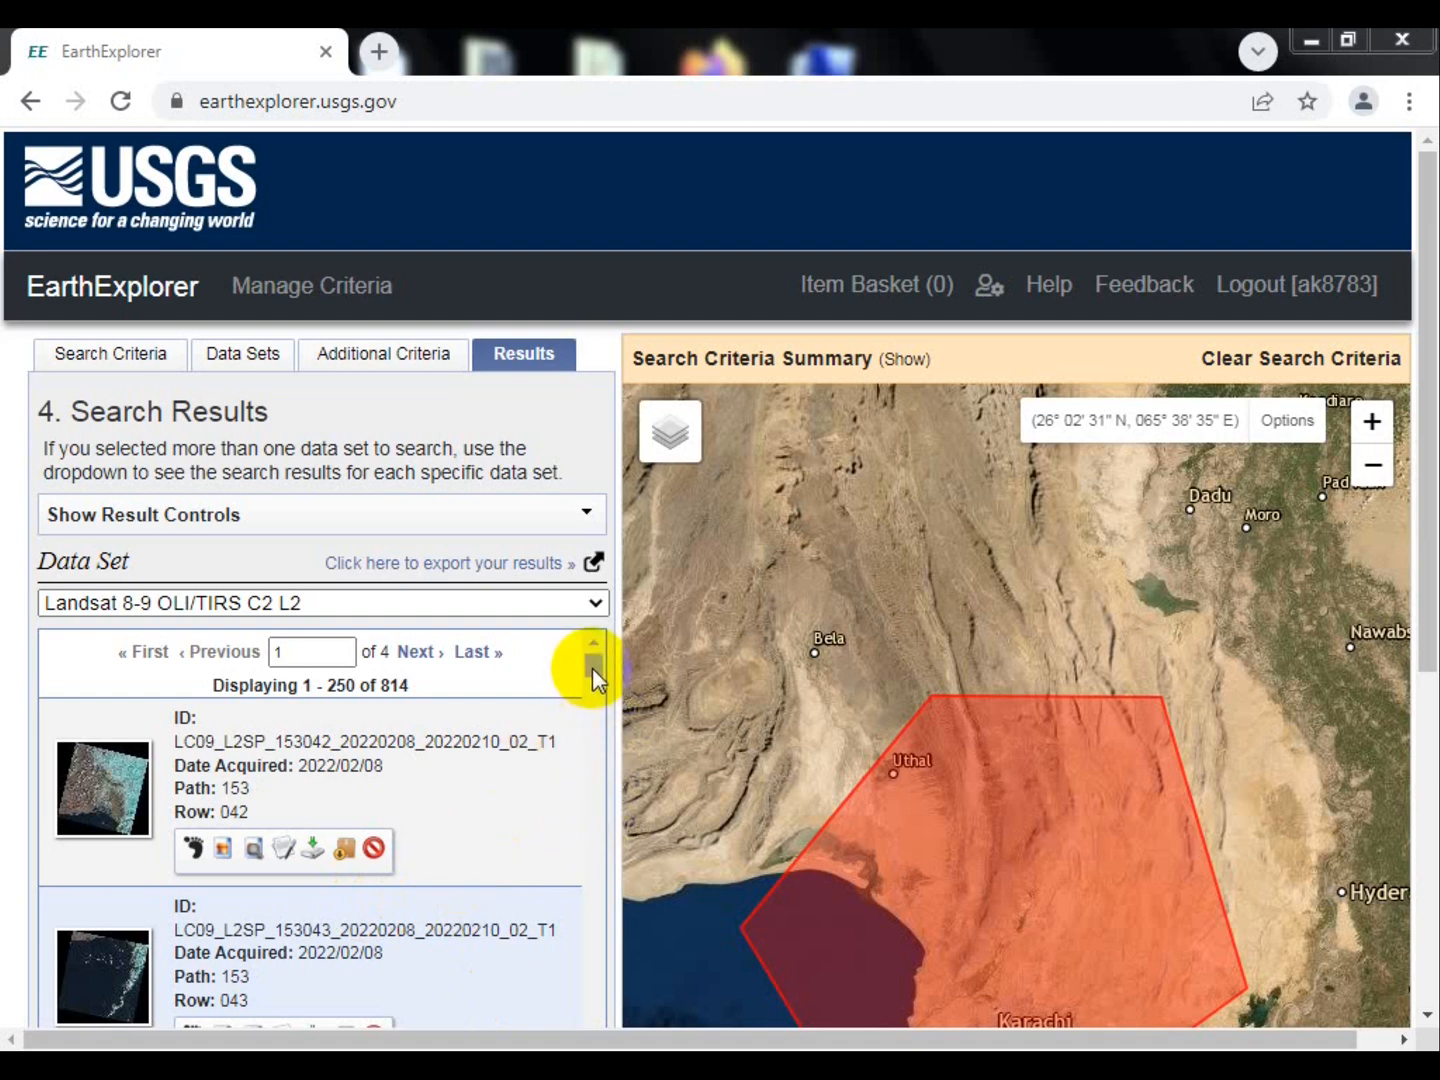
Step: Show the footprint of scene LC09_L2SP_153042_20220208_20220210_02_T1 on the map and compare it with the Karachi search polygon
left_click(227, 851)
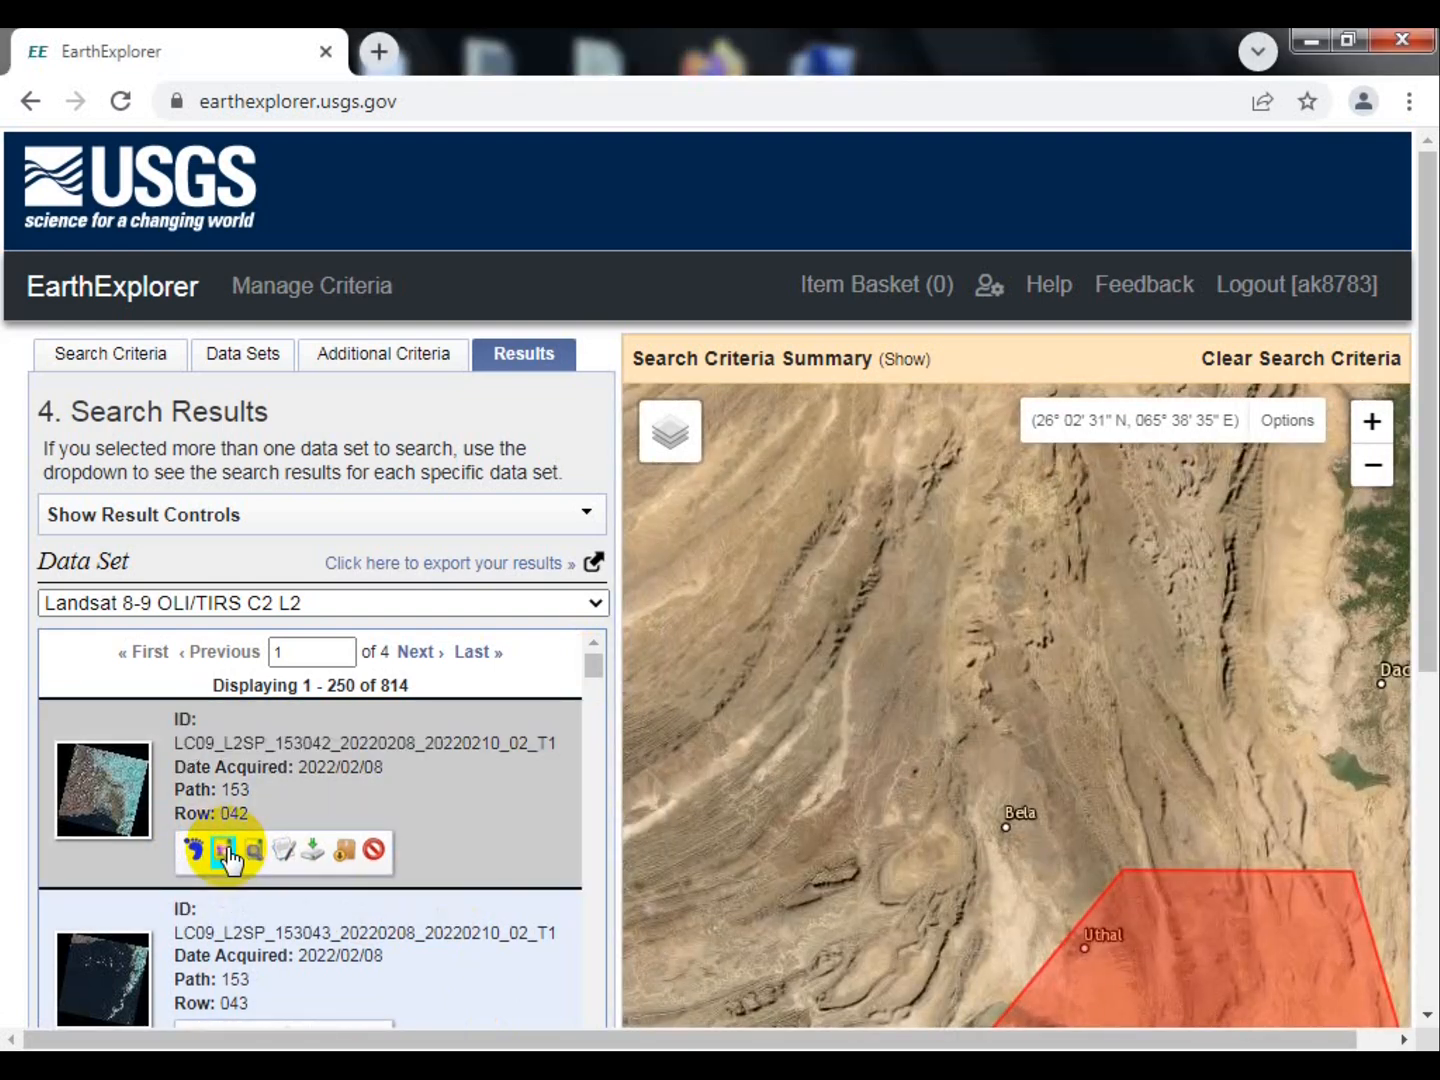
left_click(196, 852)
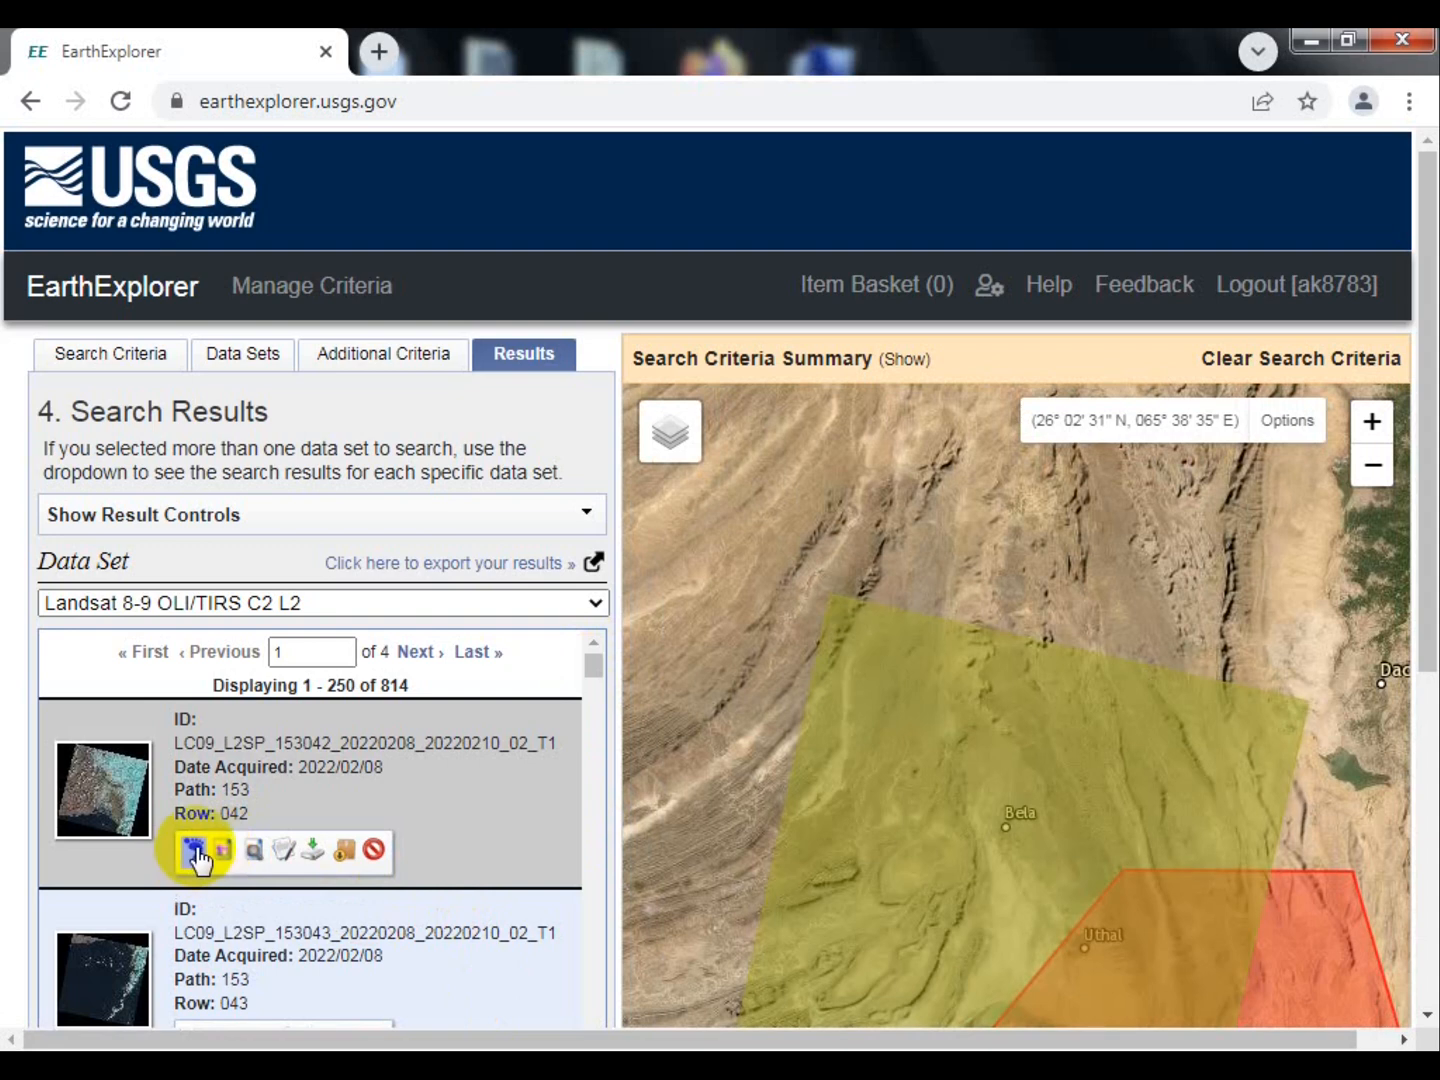
scroll(935, 885, "up", 1)
scroll(1302, 675, "down", 3)
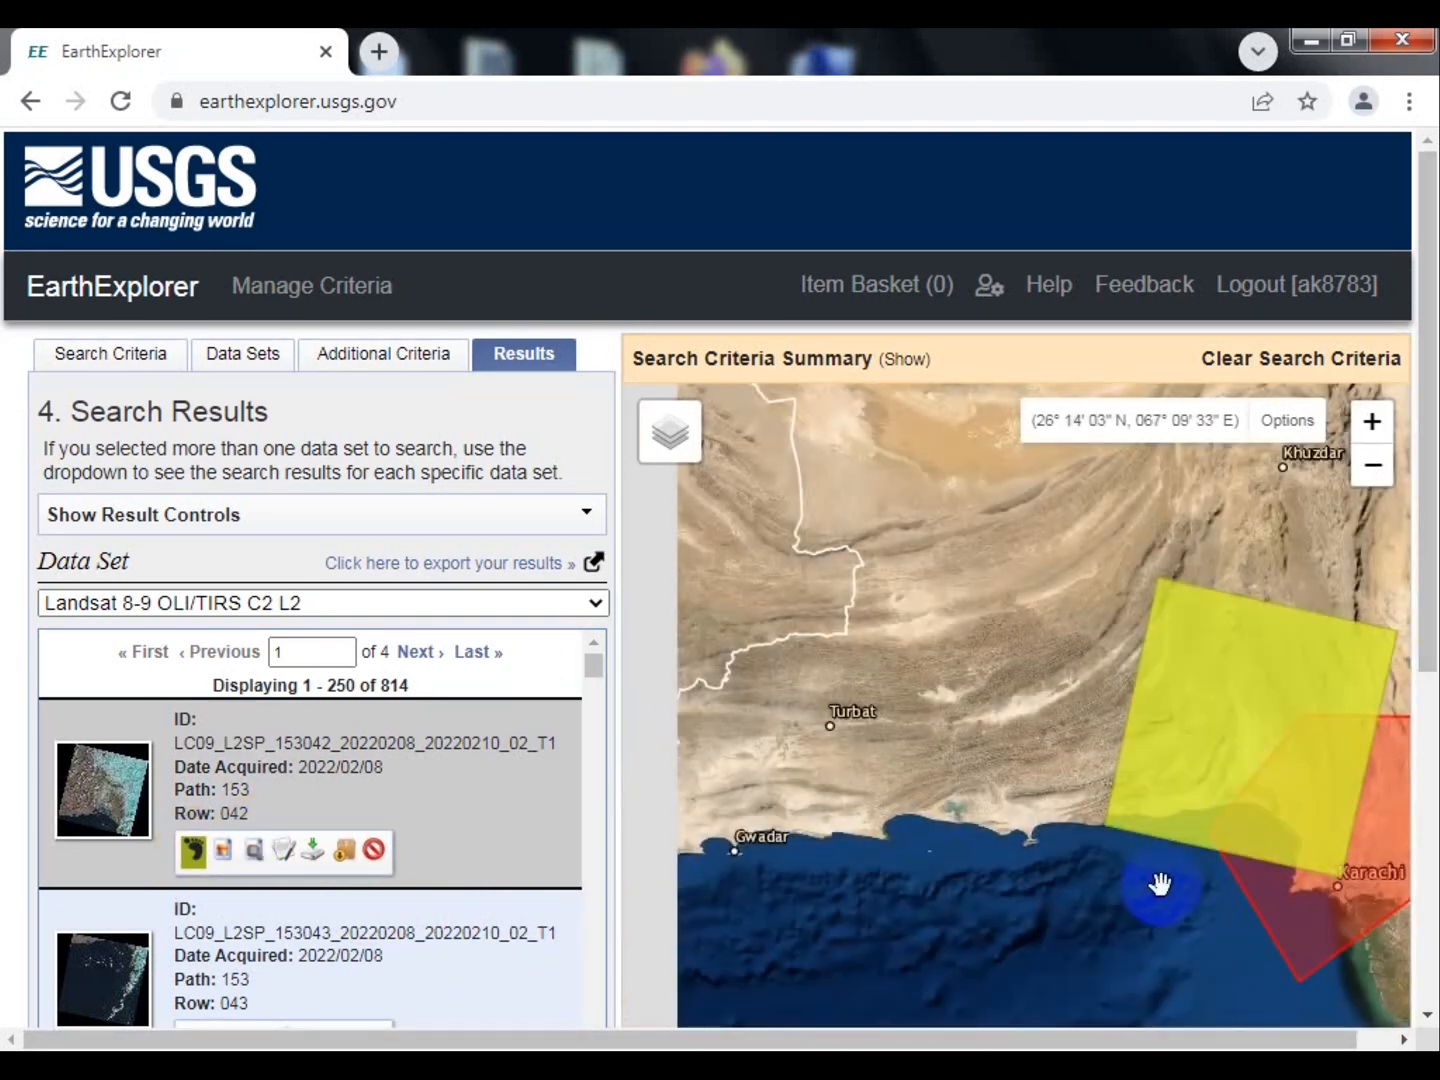
left_click_drag(794, 1040, 981, 1040)
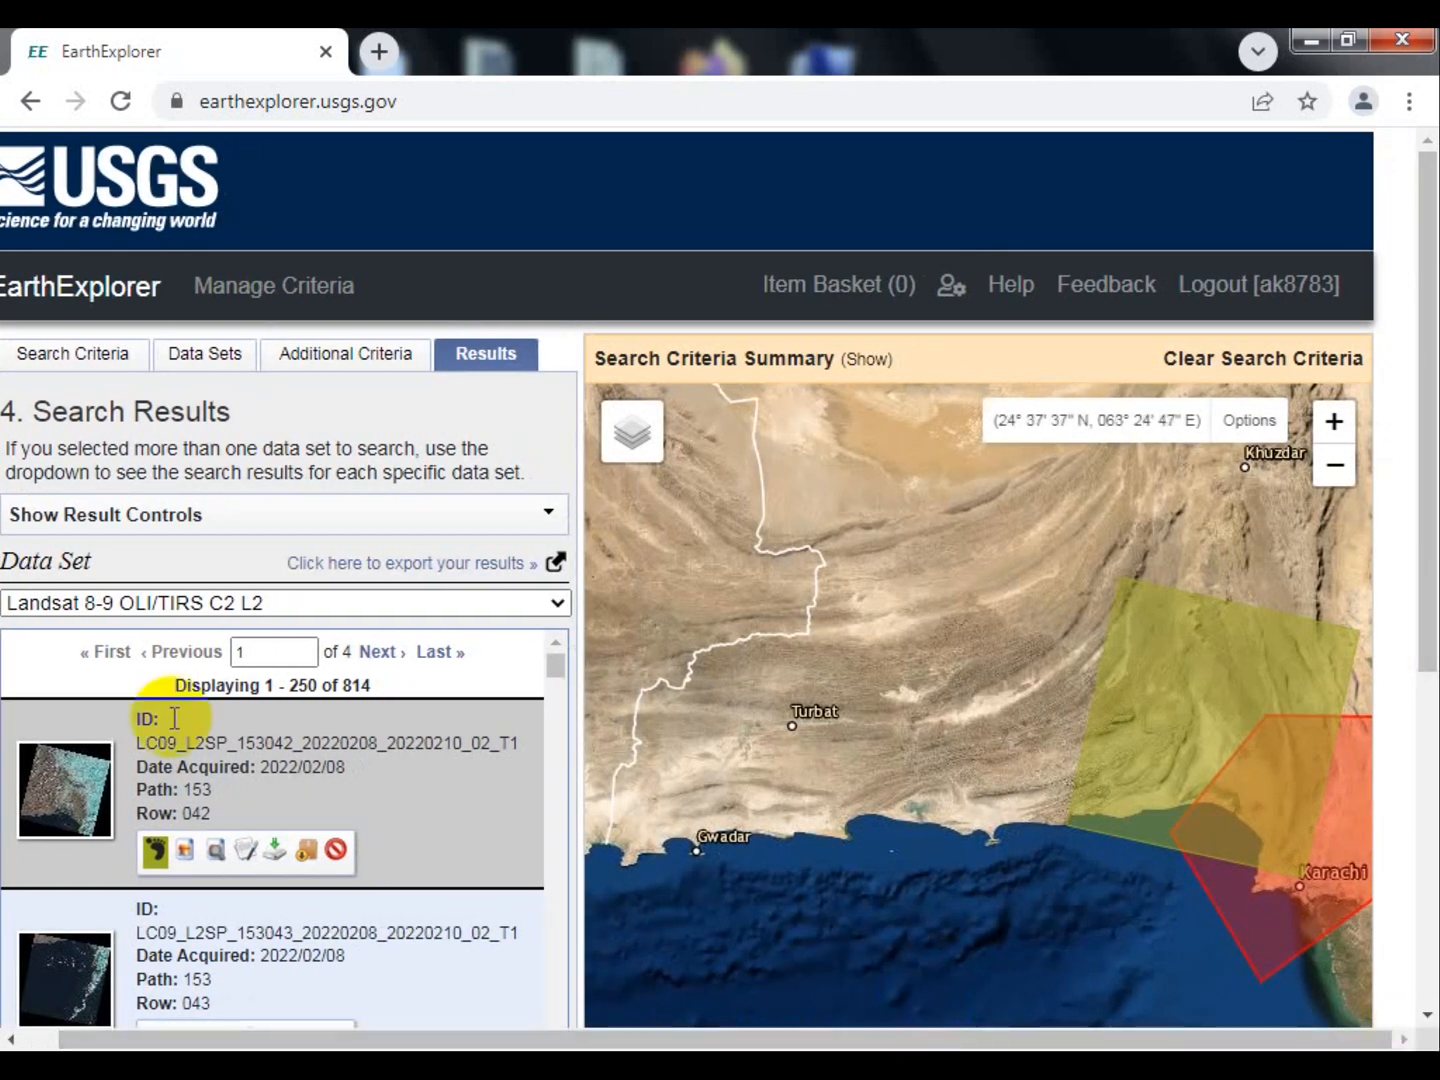
scroll(406, 815, "down", 2)
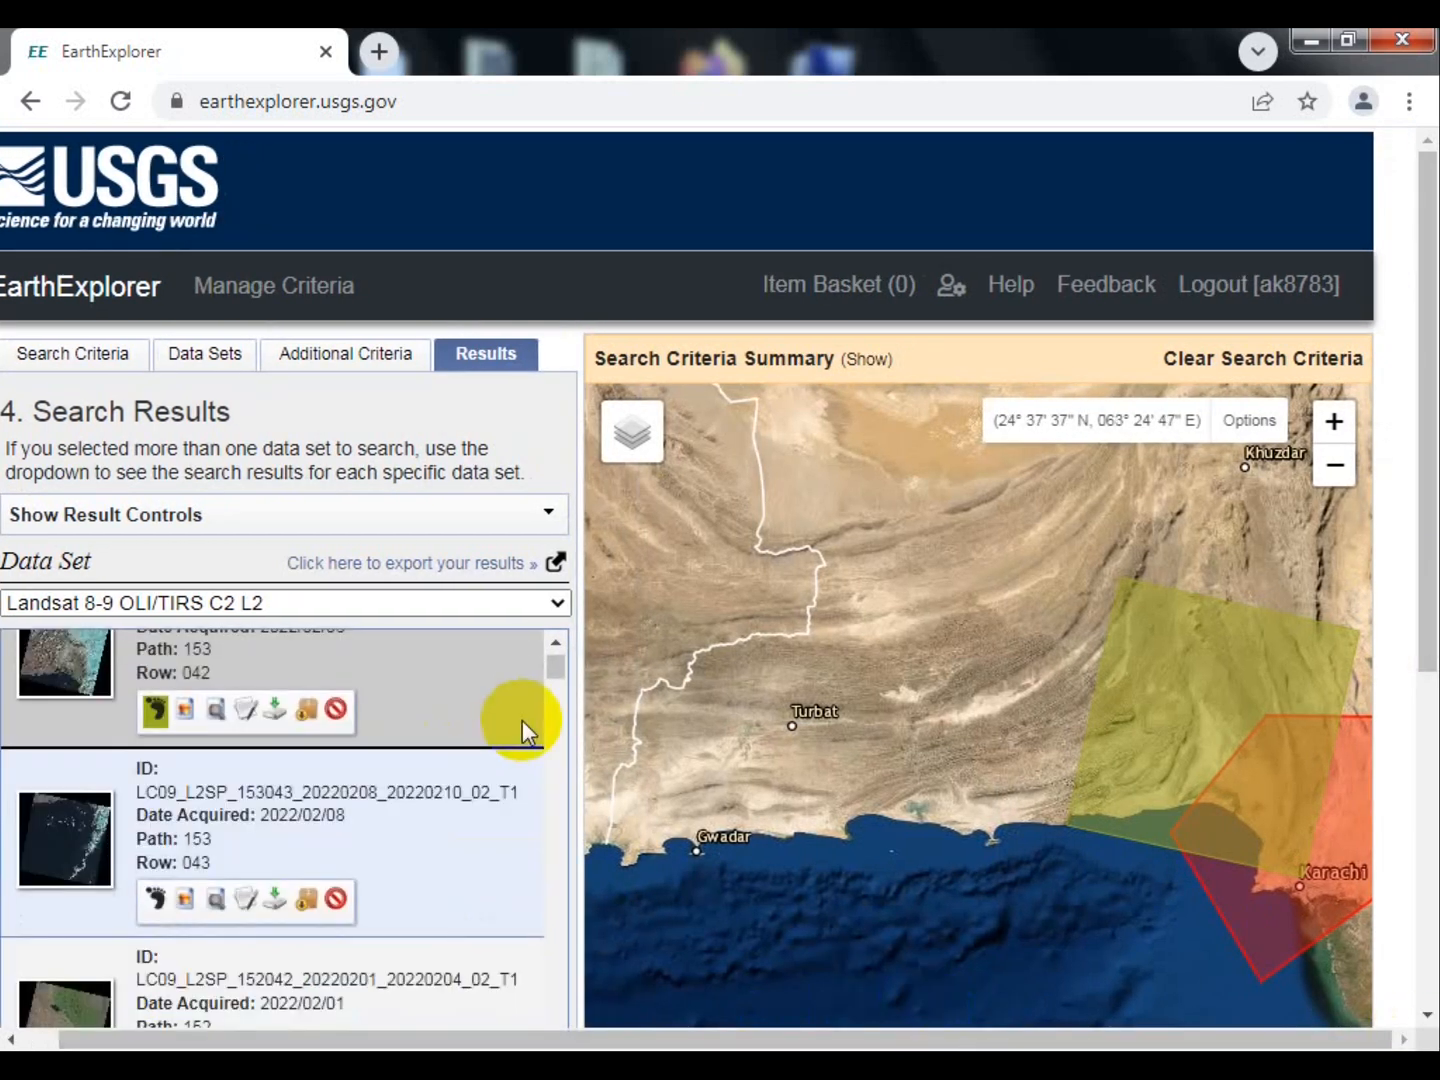
Step: Add the footprints of the next three scenes, path 153 row 043, path 152 row 042 and path 152 row 043, to the map
left_click(157, 899)
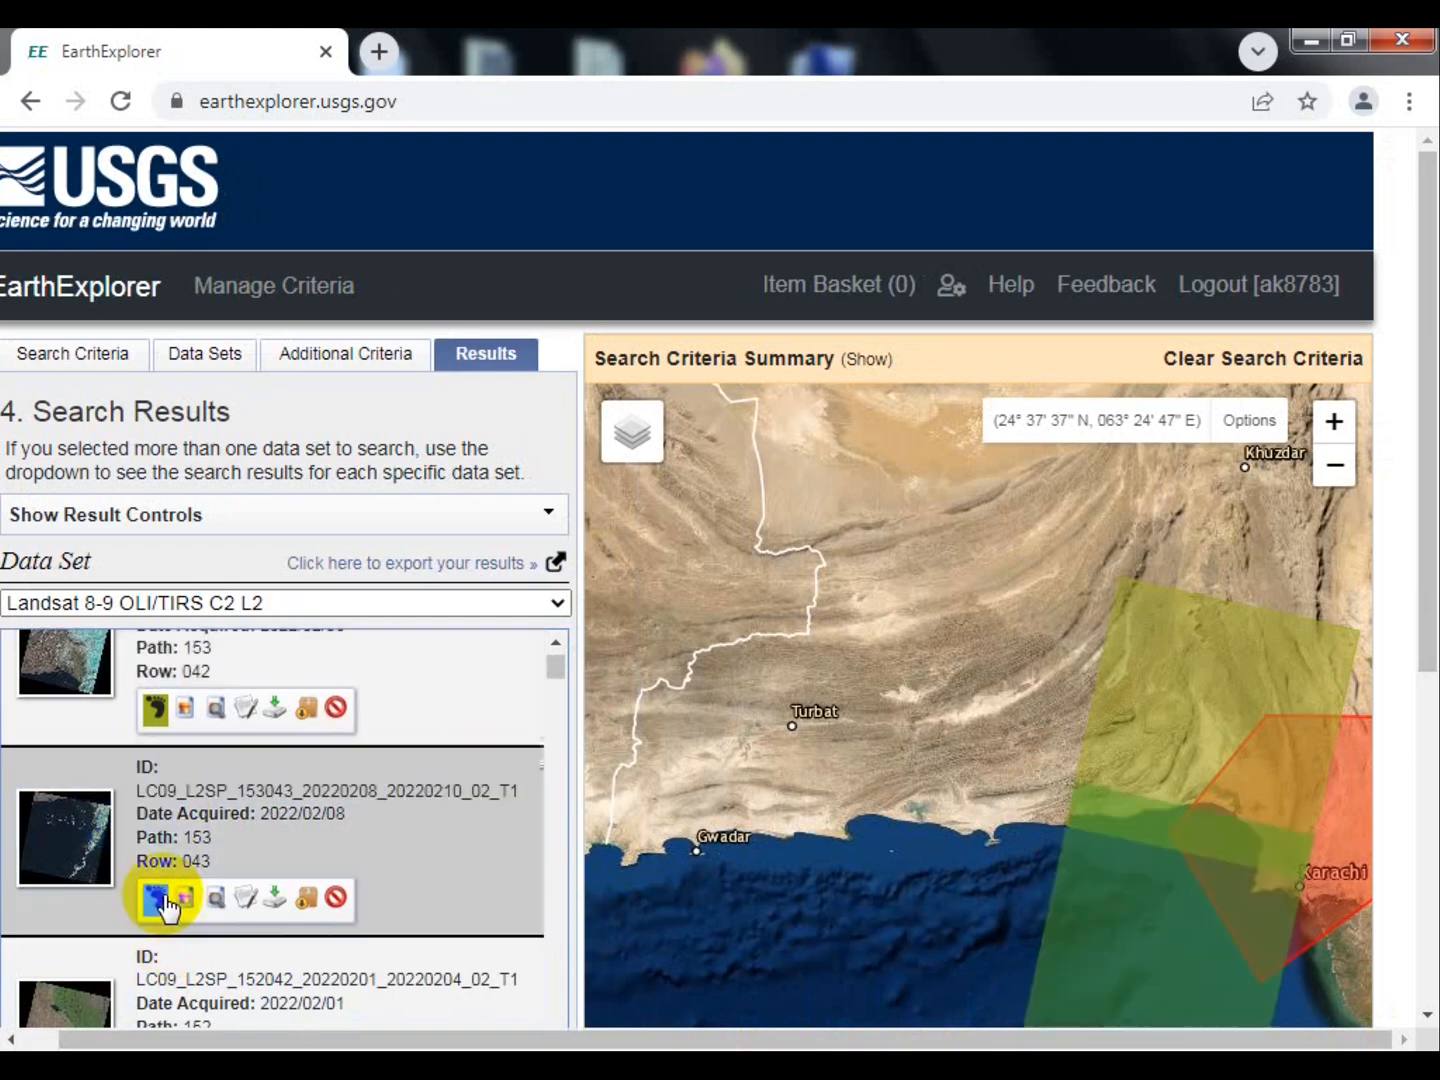
scroll(191, 965, "down", 1)
scroll(191, 963, "down", 2)
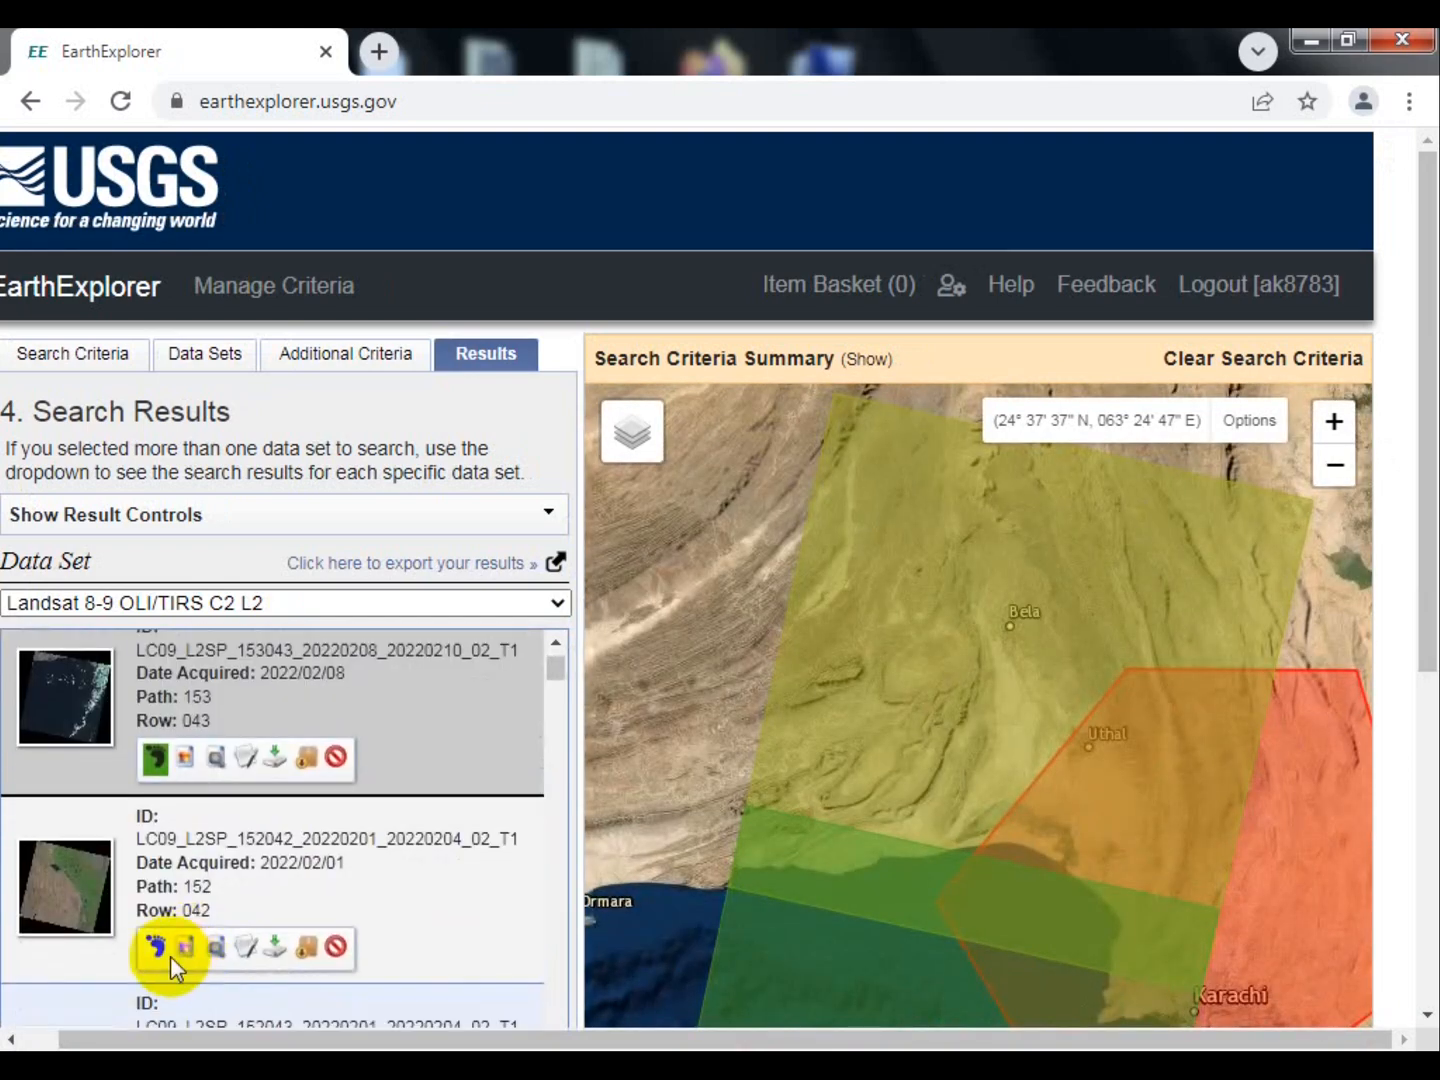
left_click(157, 948)
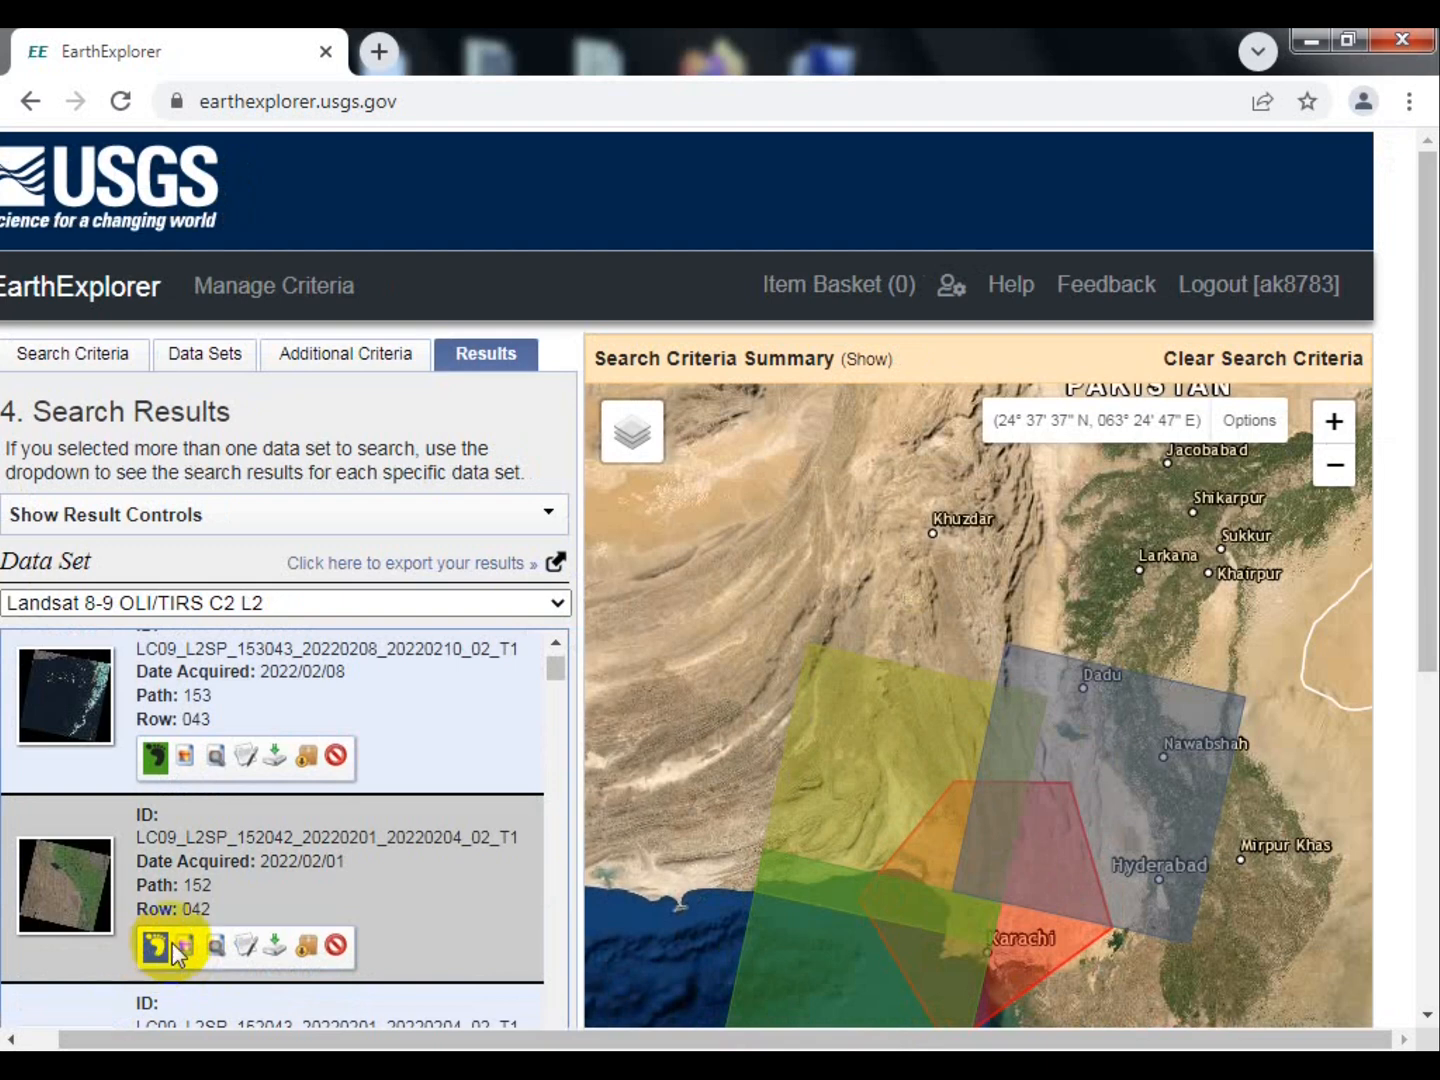
scroll(158, 949, "down", 4)
left_click(156, 853)
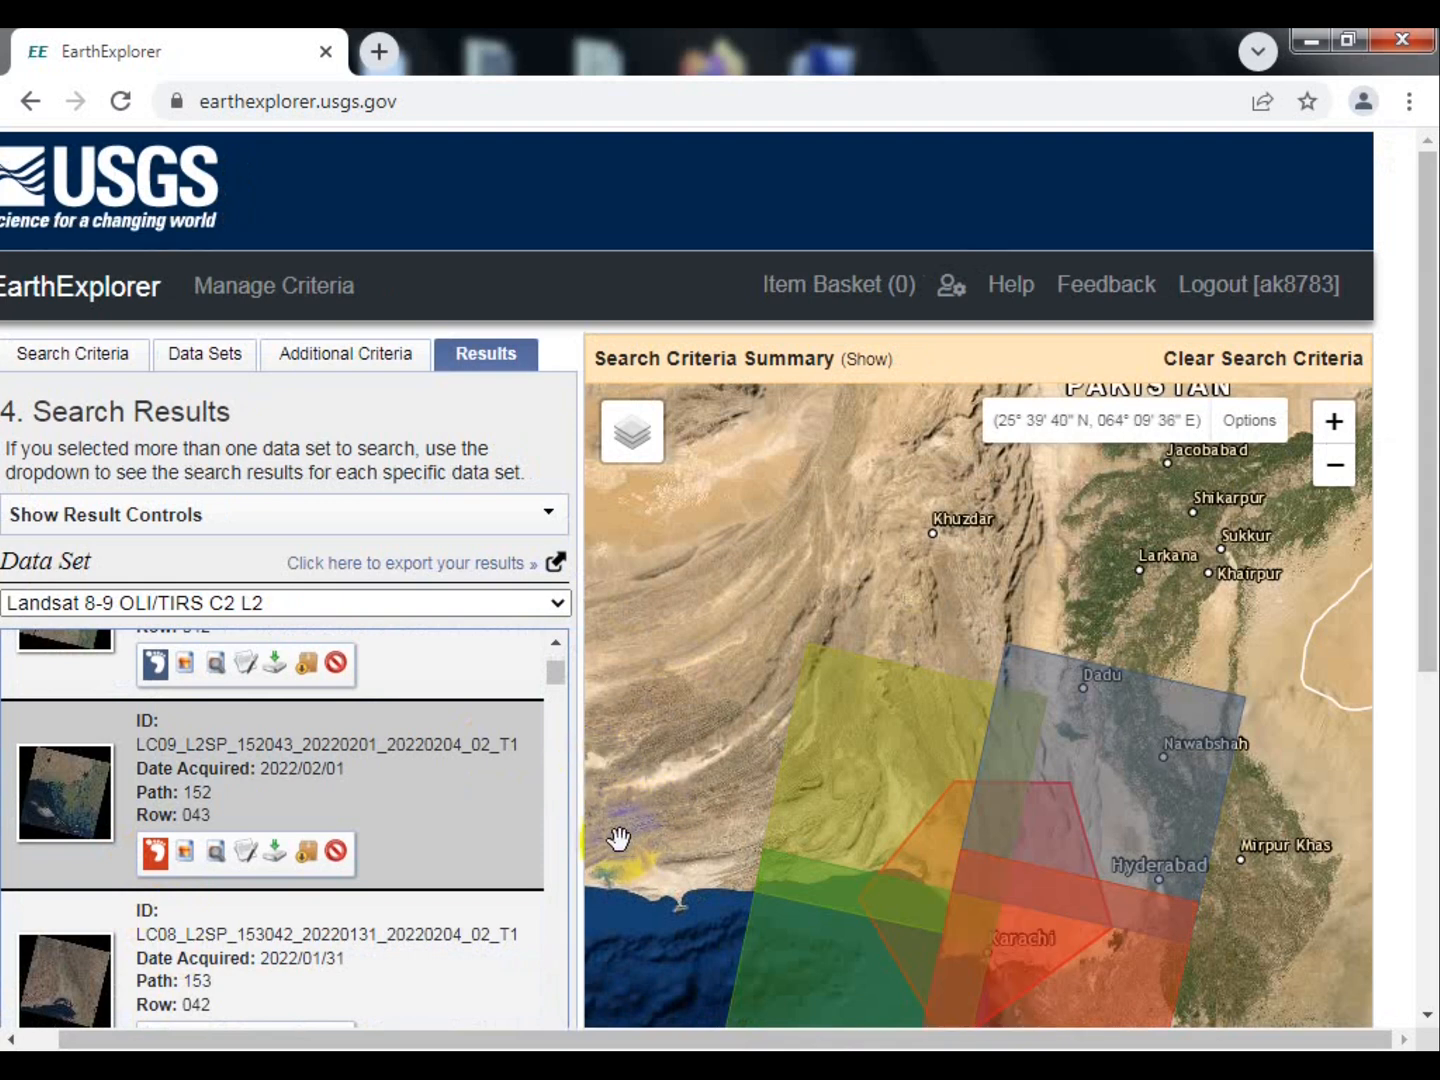
Step: Replace the footprint of the first scene, path 153 row 042, with its browse image overlay on the map
scroll(557, 647, "up", 6)
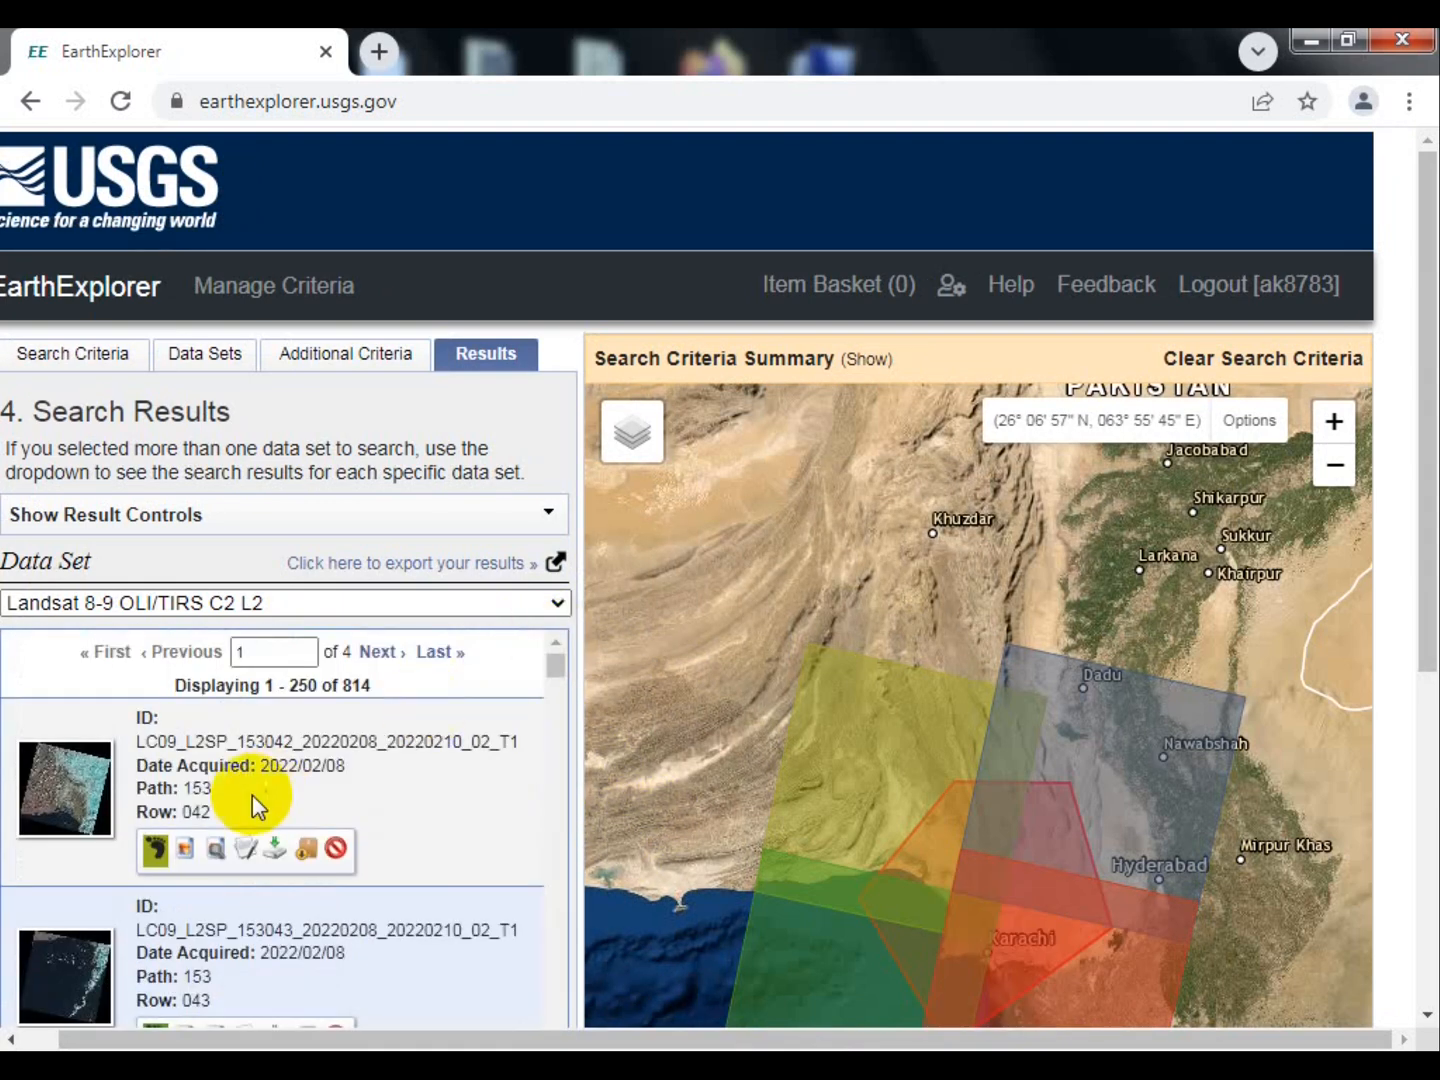
left_click(156, 851)
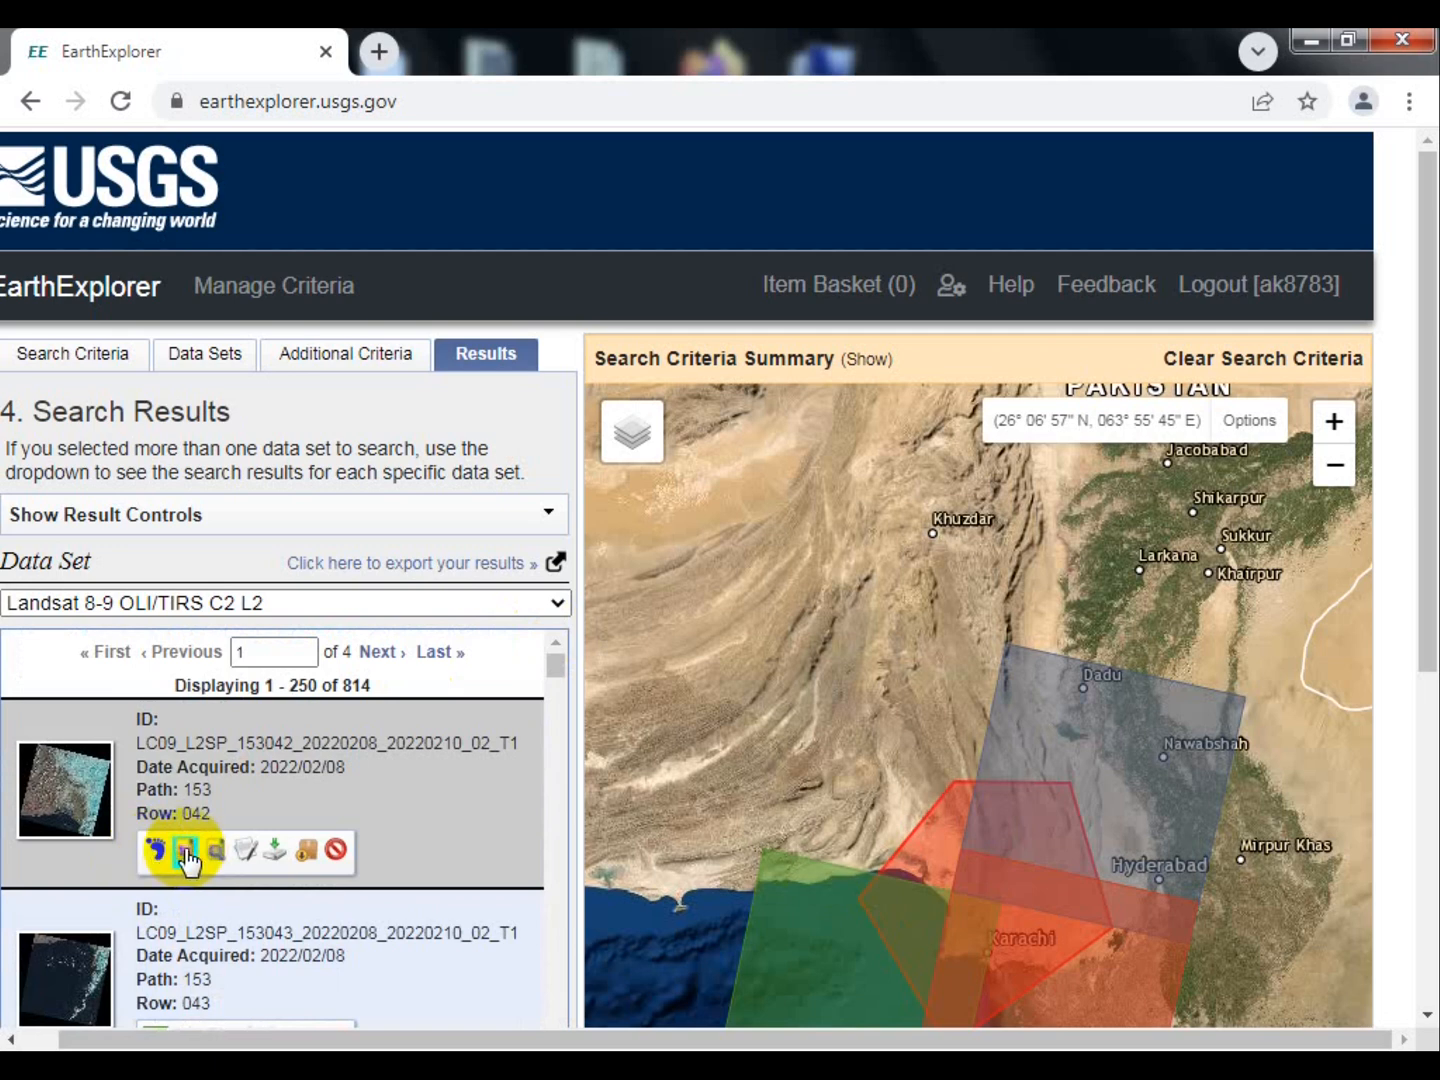
left_click(186, 852)
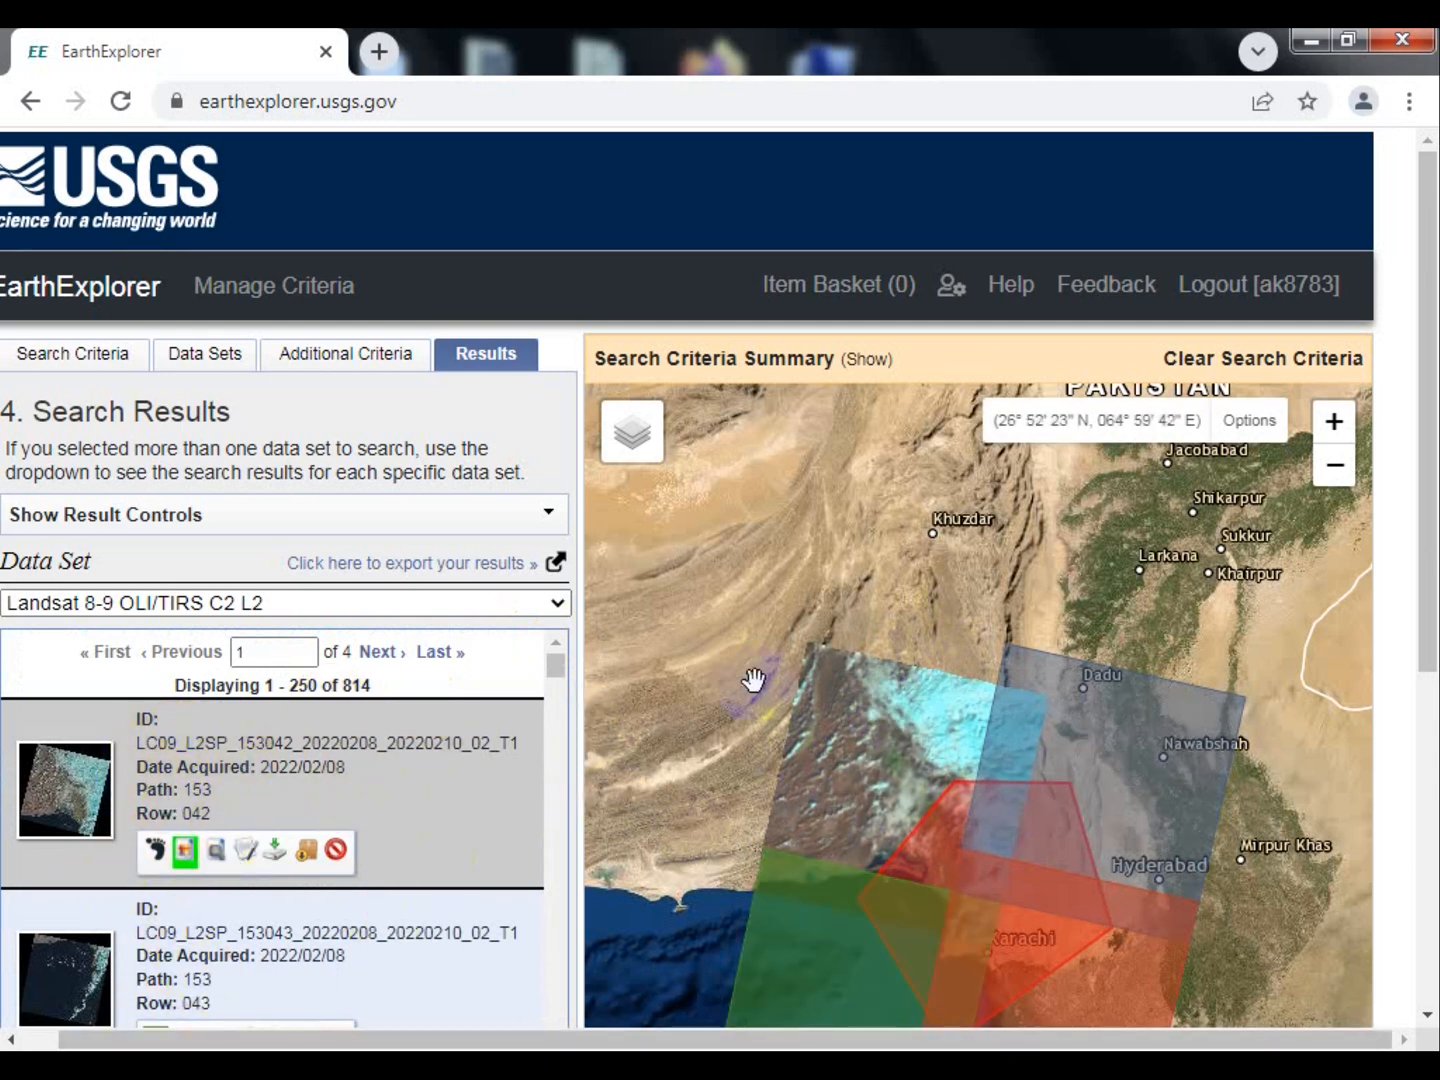
Step: Open the product download options of the path 153 row 042 scene and download its SR_B1.TIF band file
left_click(275, 851)
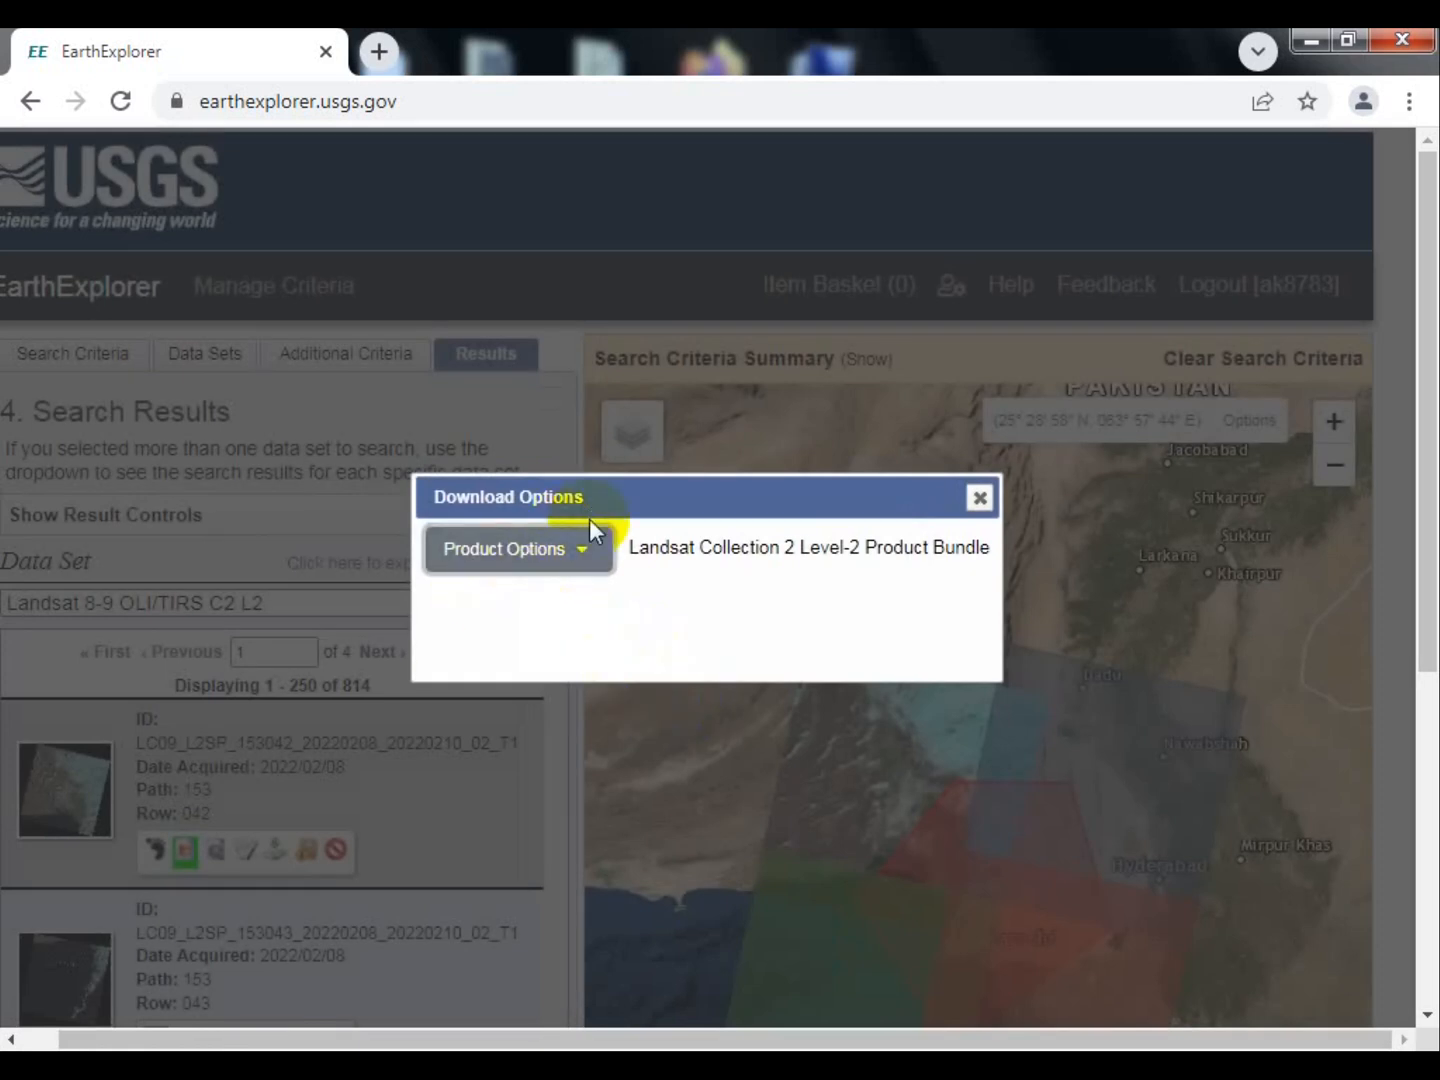
left_click(548, 555)
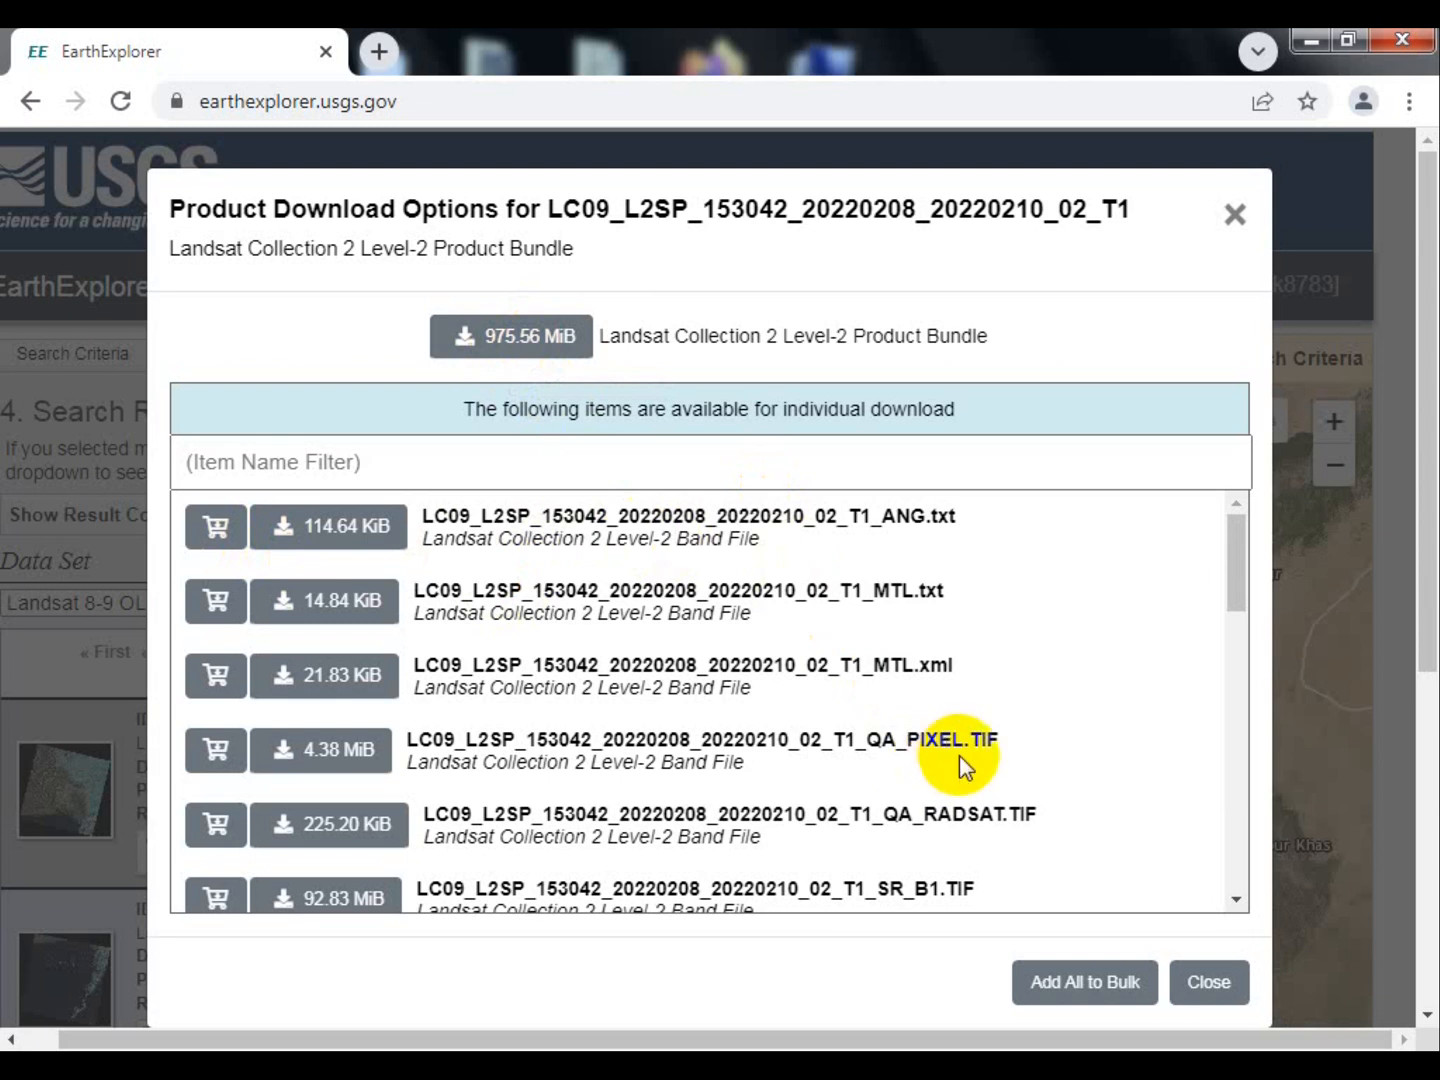
scroll(890, 815, "down", 2)
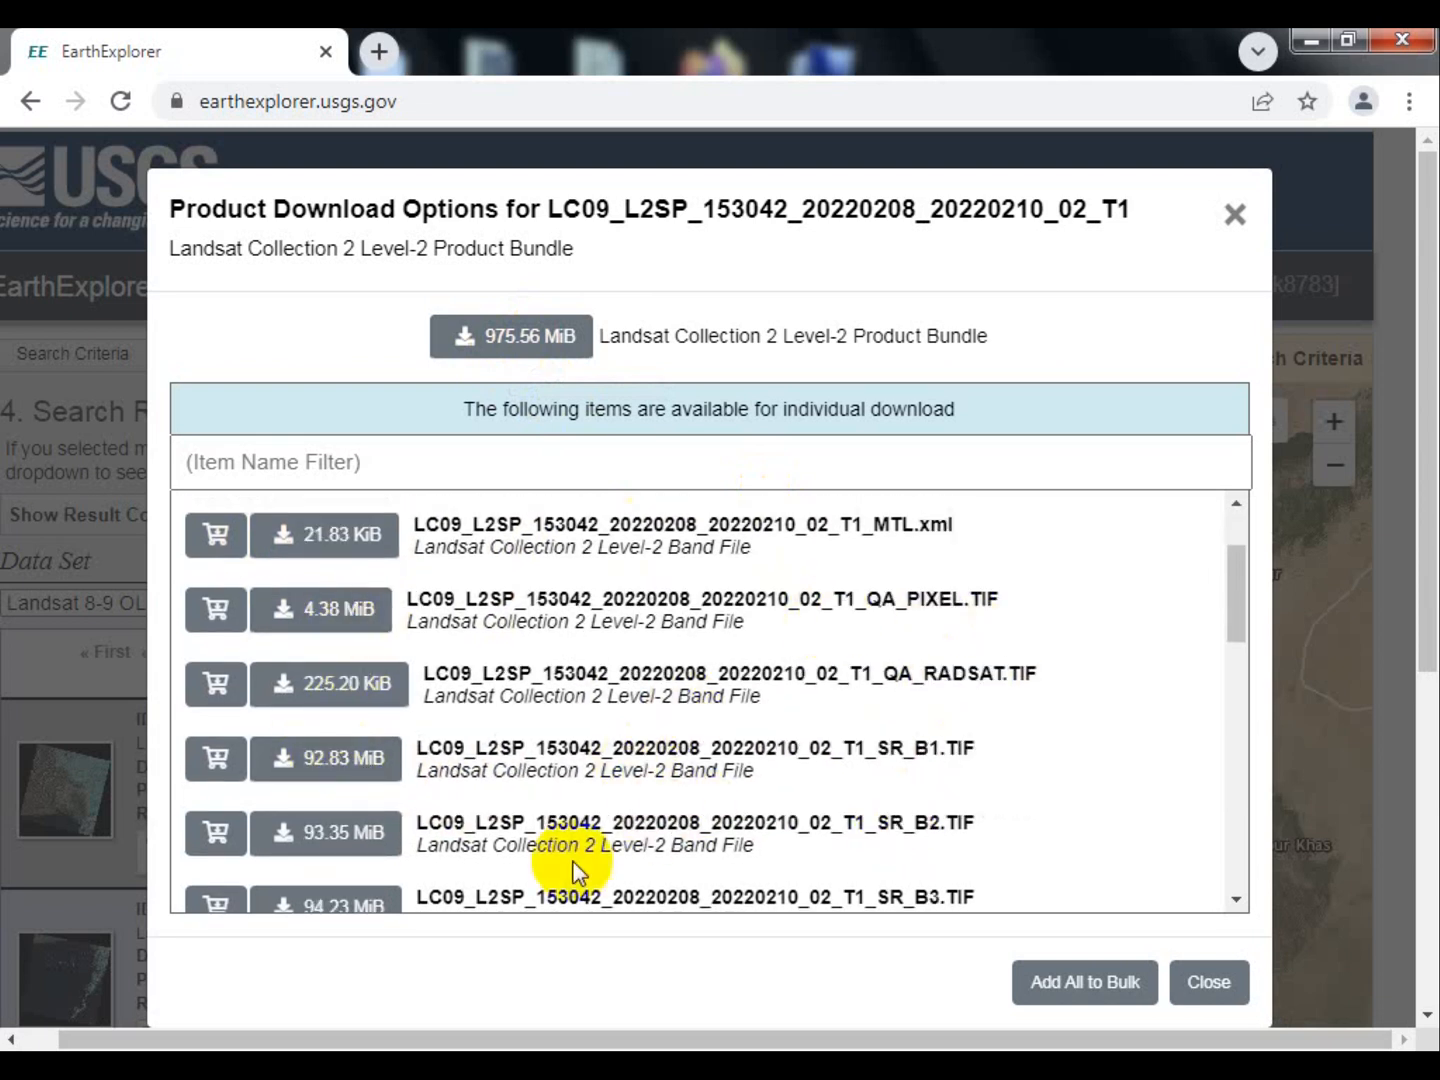
left_click(348, 760)
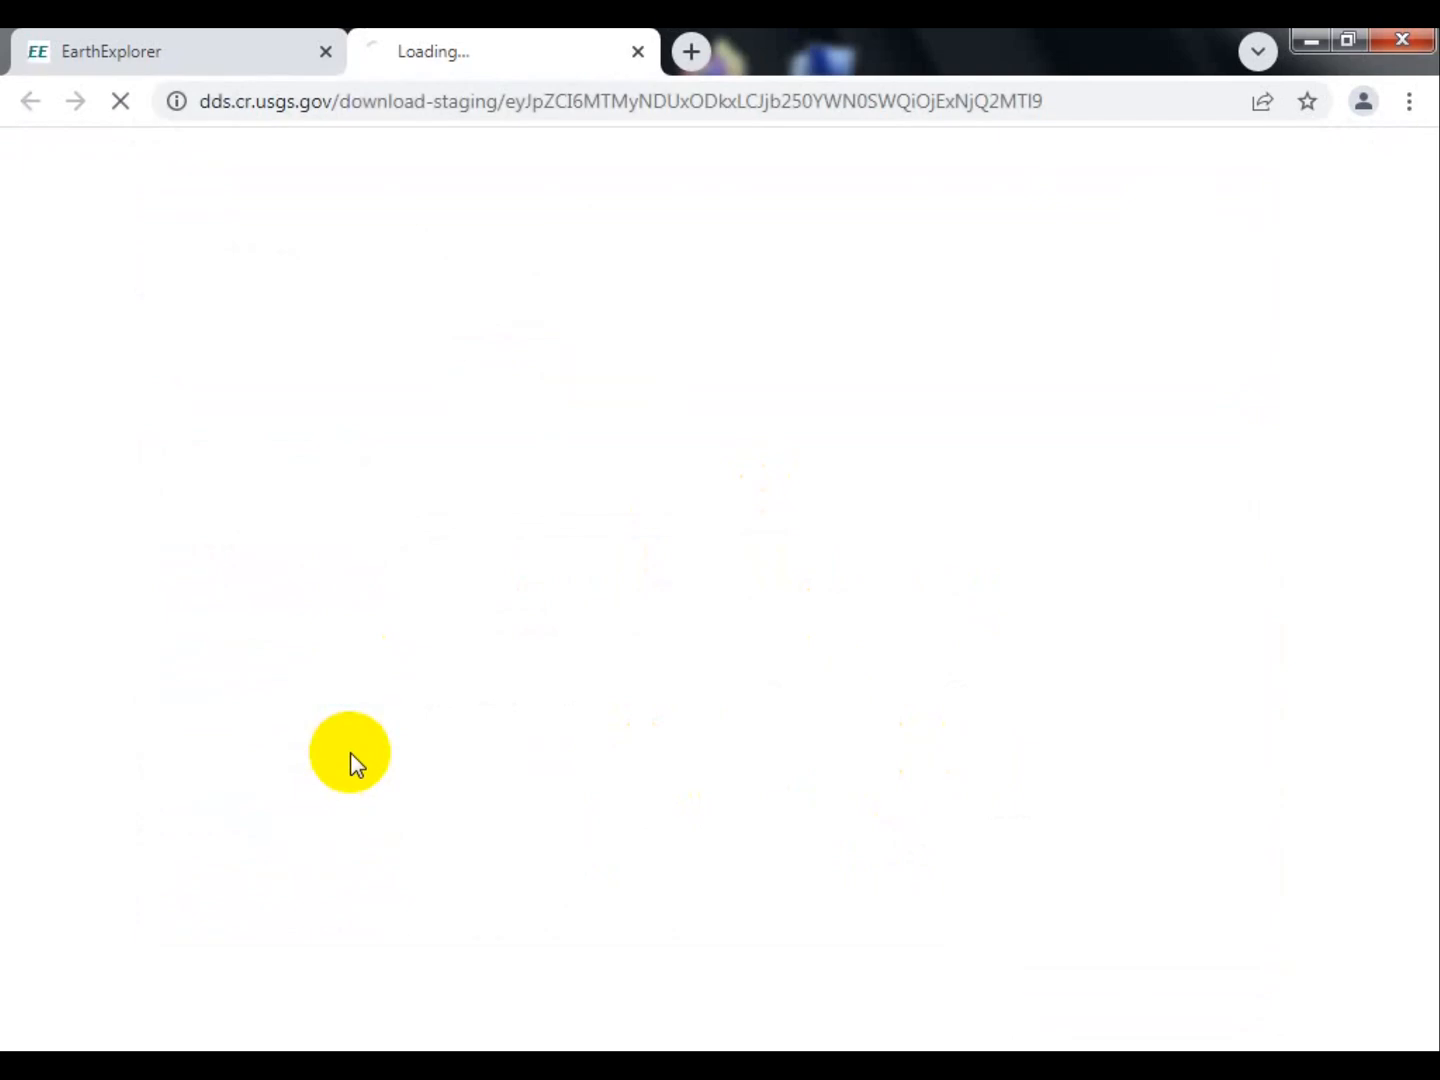
left_click(180, 58)
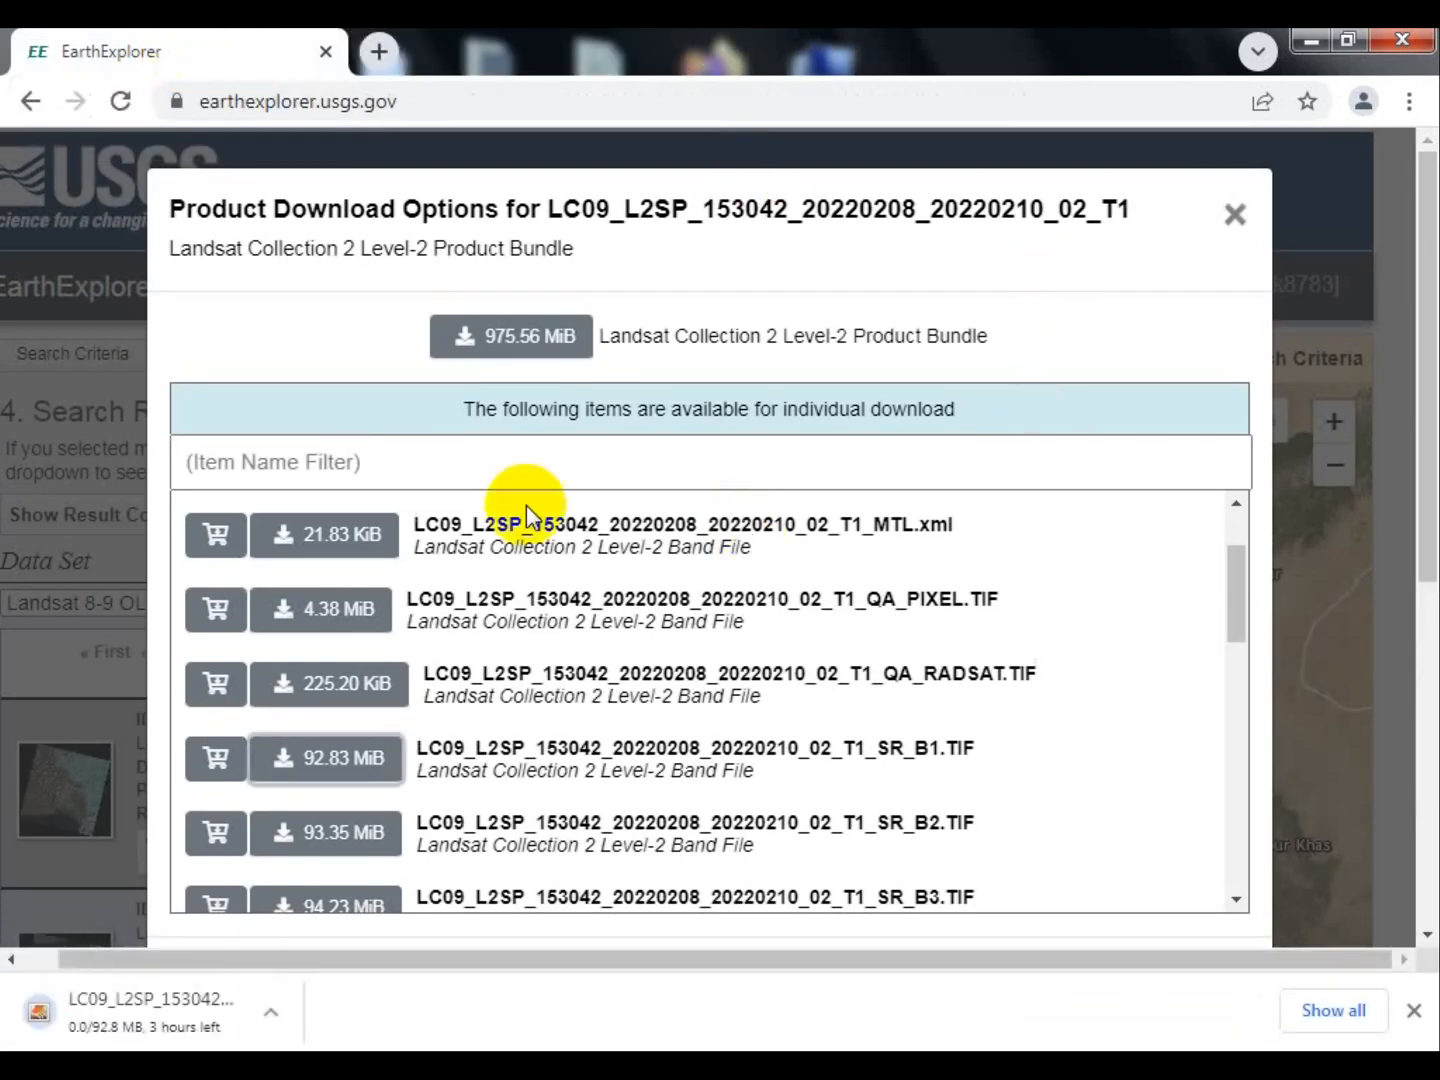
Step: Request the download of the complete Landsat Collection 2 Level-2 Product Bundle for the path 153 row 042 scene
left_click(519, 337)
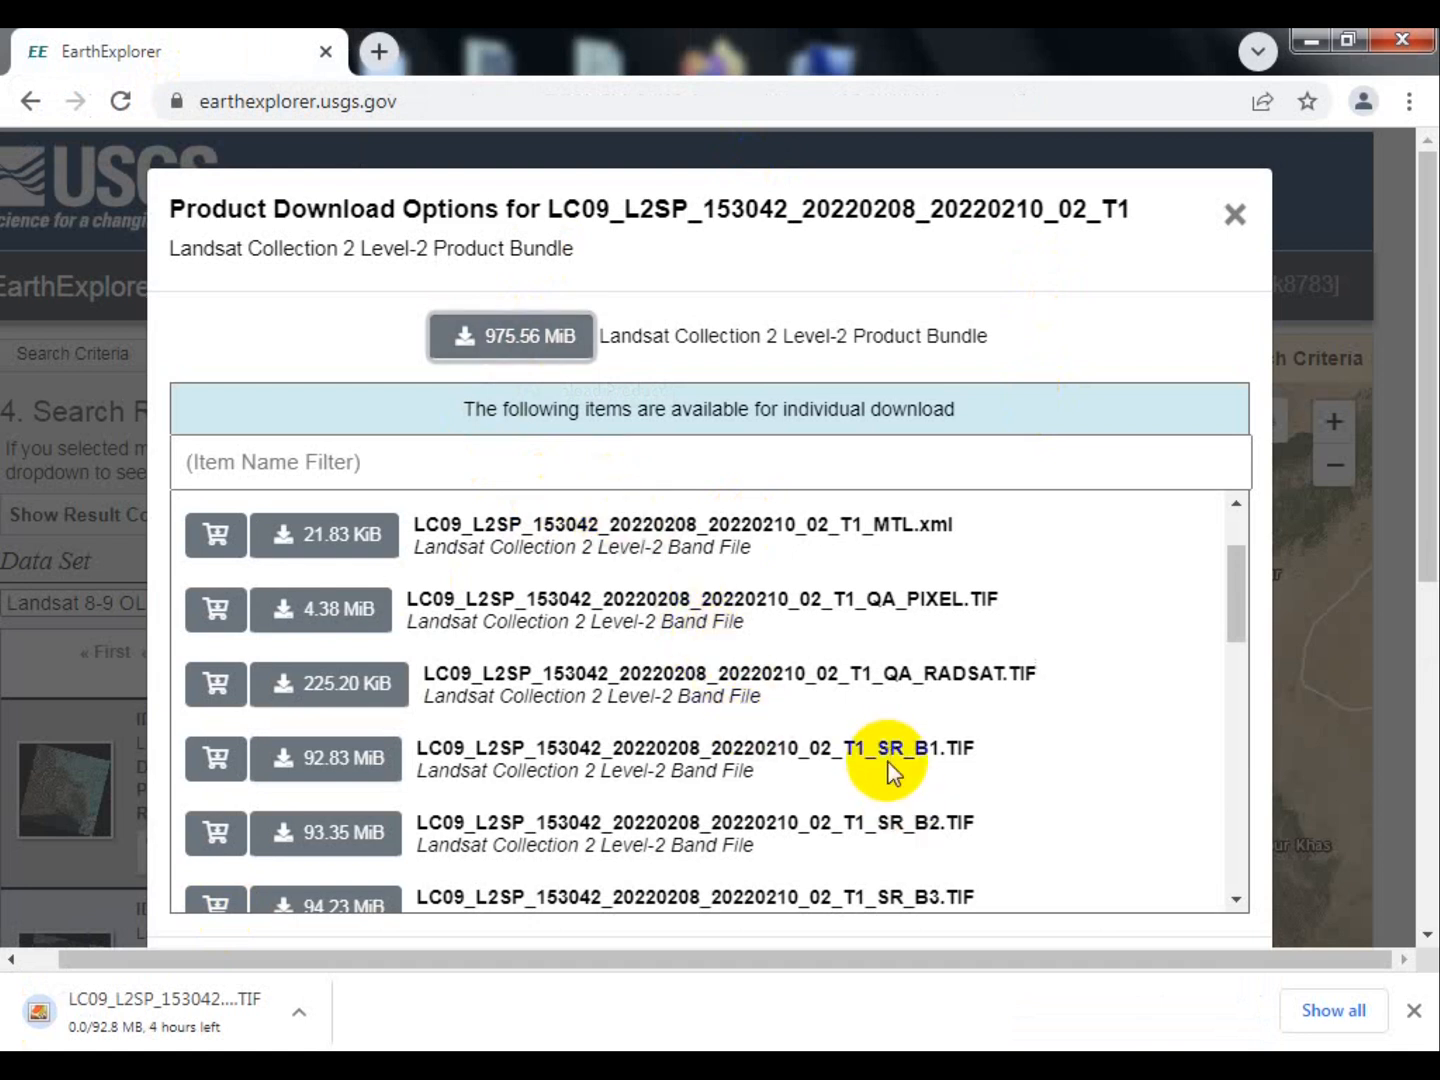
left_click_drag(877, 822, 924, 815)
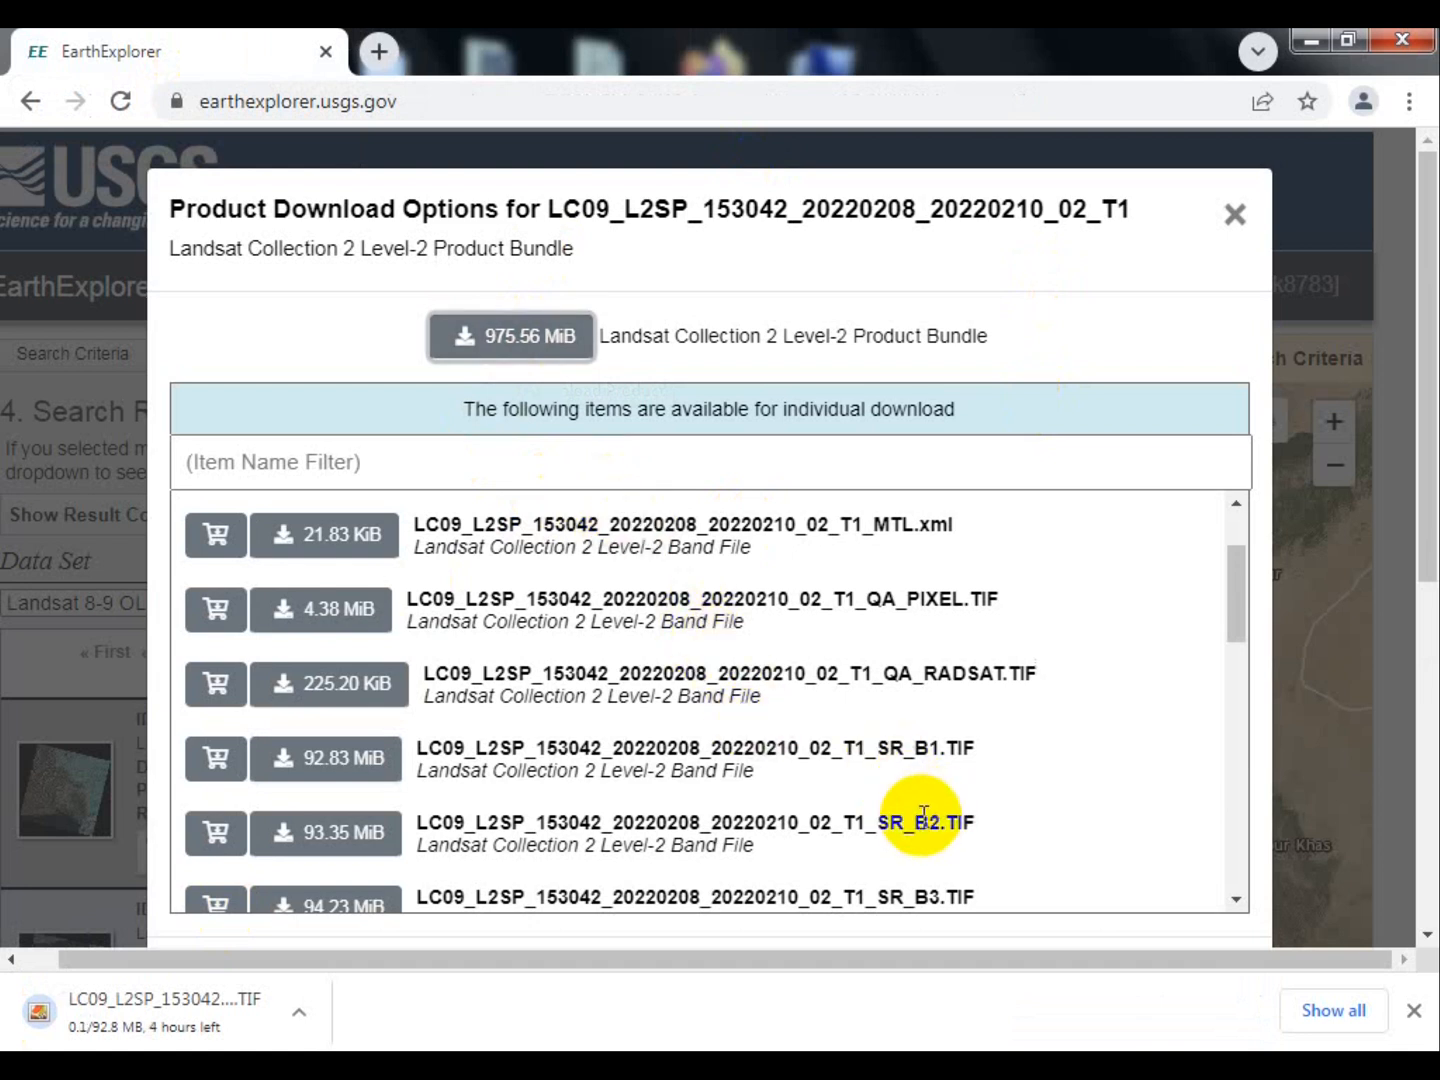
left_click_drag(472, 524, 520, 525)
left_click(510, 525)
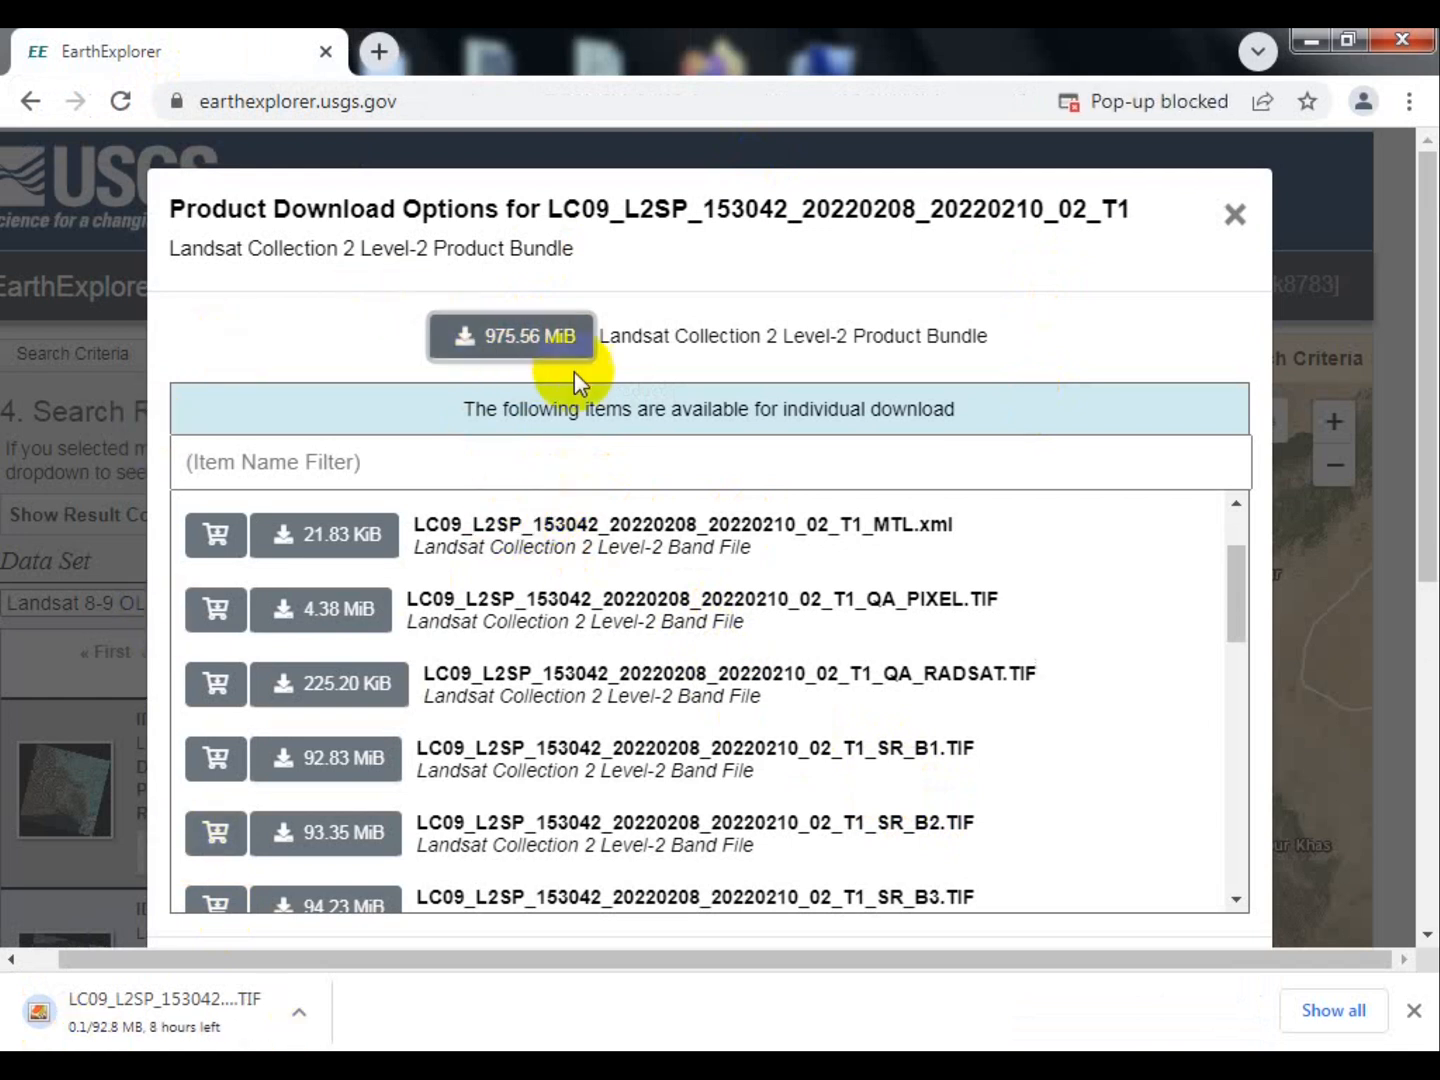